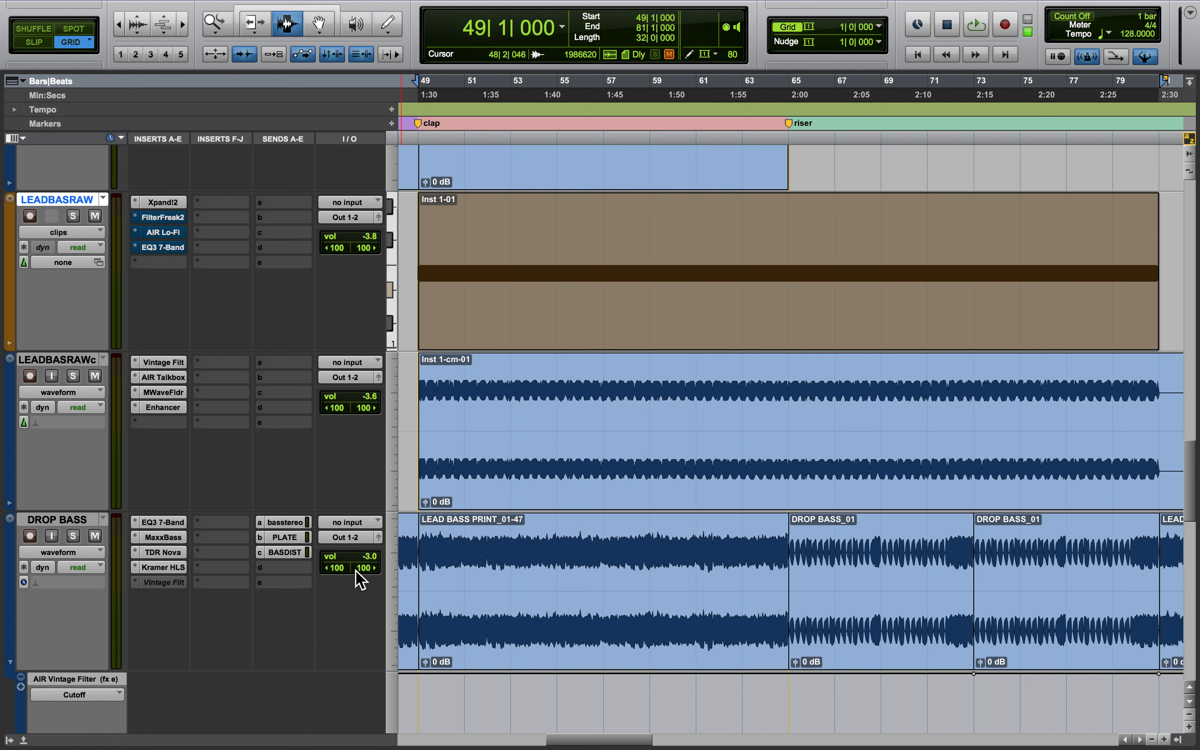
Select the DROP BASS track's clips, play them soloed, and turn the solo off again.
click(84, 520)
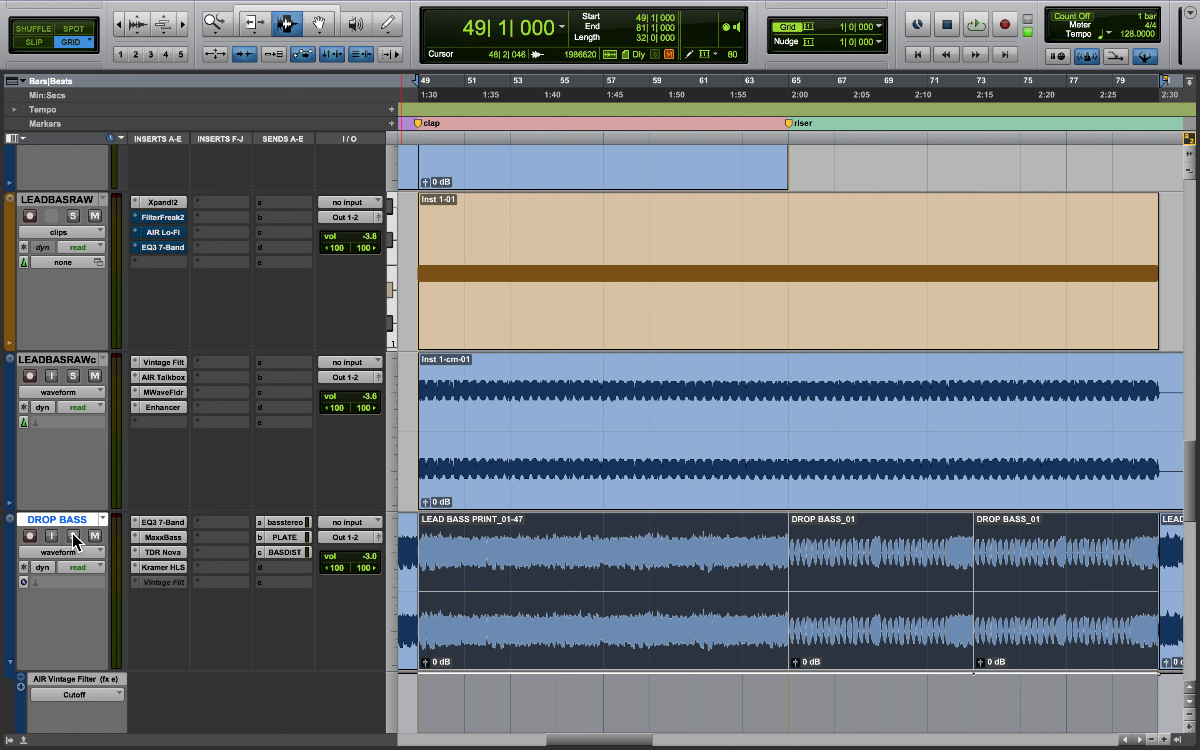
click(73, 536)
key(space)
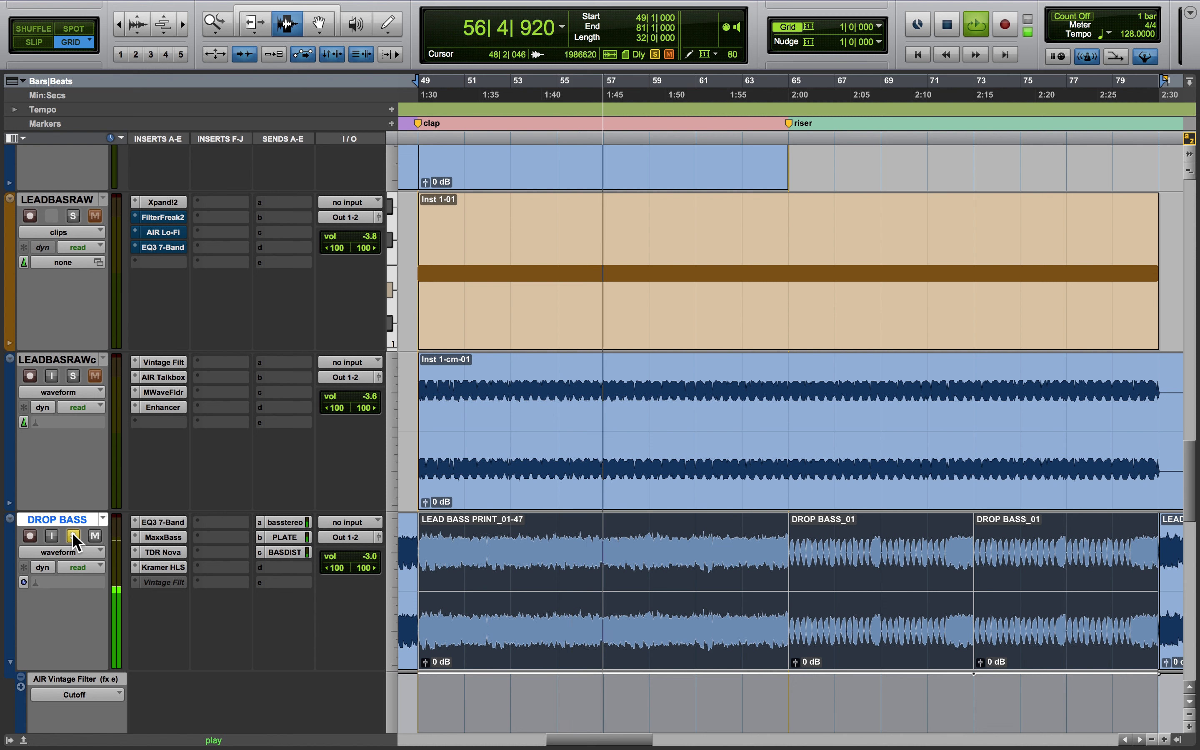
key(space)
click(73, 535)
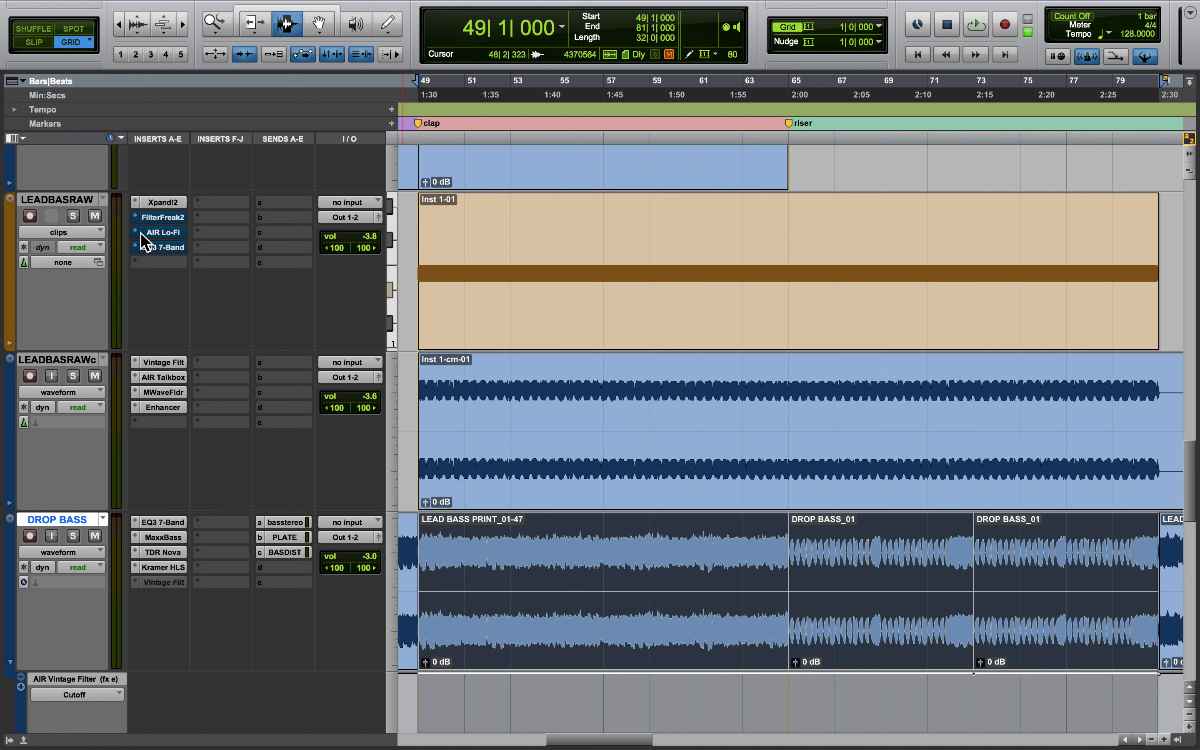
Select and solo the LEAD BASS RAW track and open its Xpand!2 instrument.
click(76, 202)
click(75, 214)
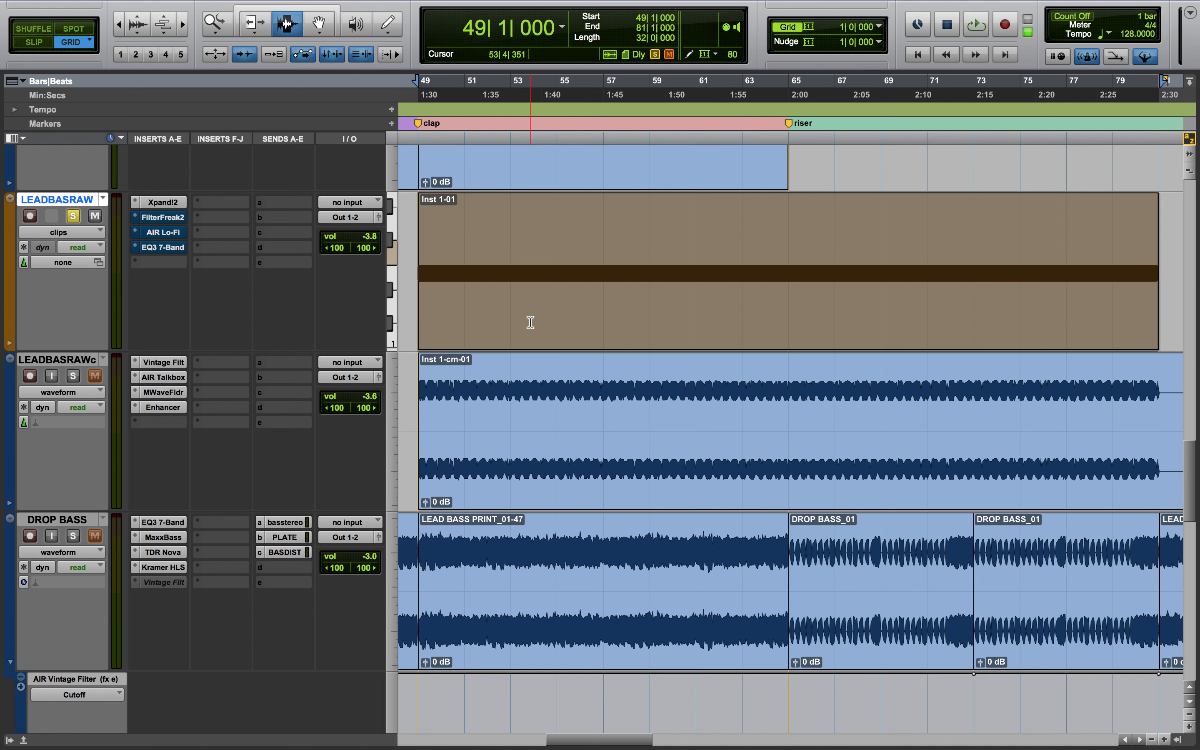
click(177, 204)
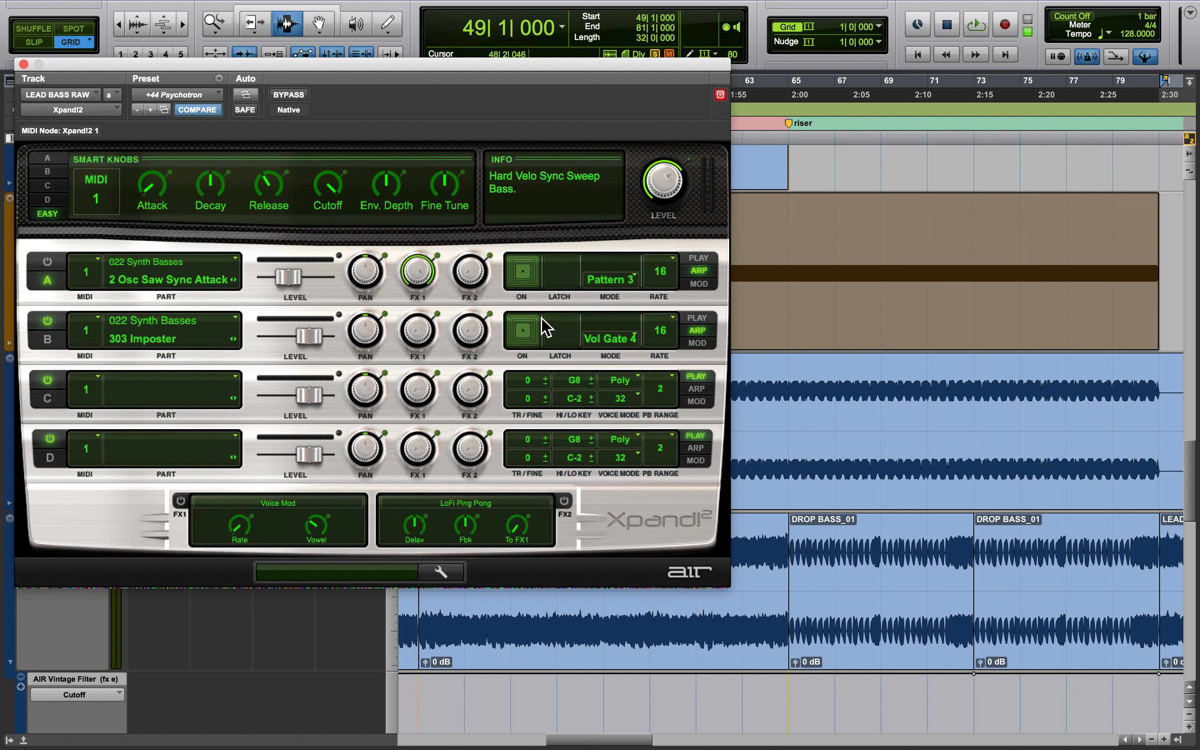
Audition Xpand!2 with part B's arpeggiator off and with it switched back on, and close the instrument.
click(518, 336)
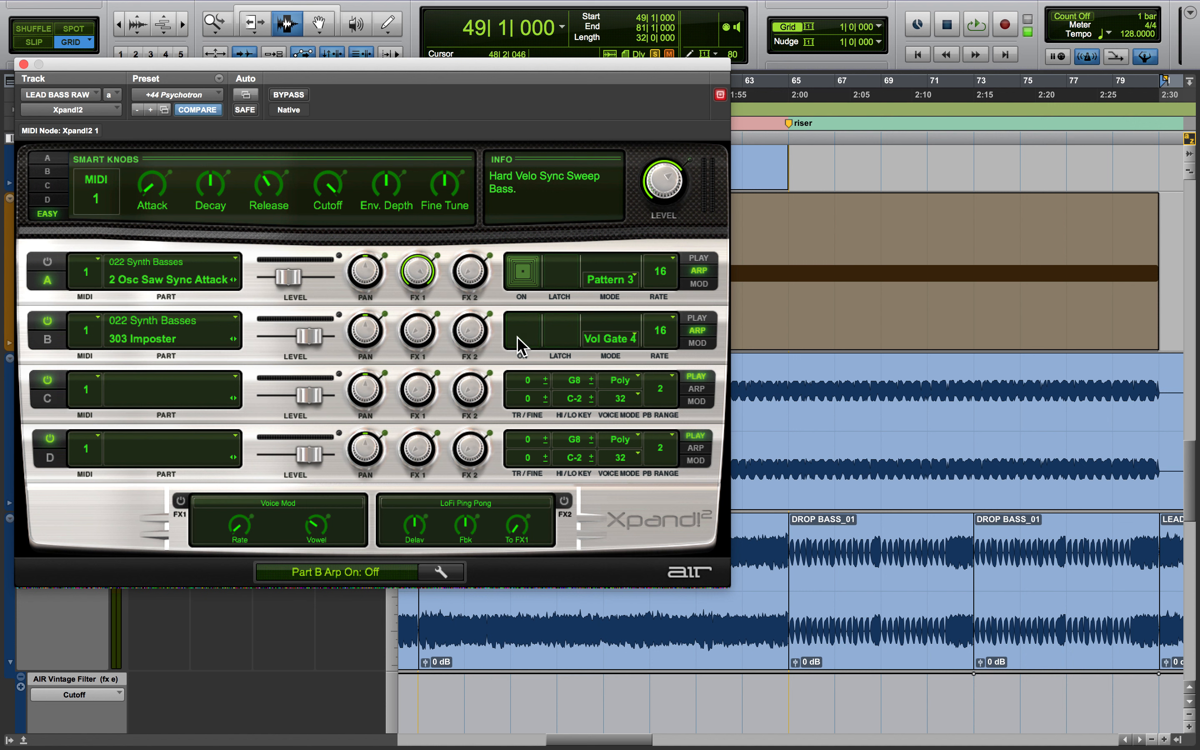
key(space)
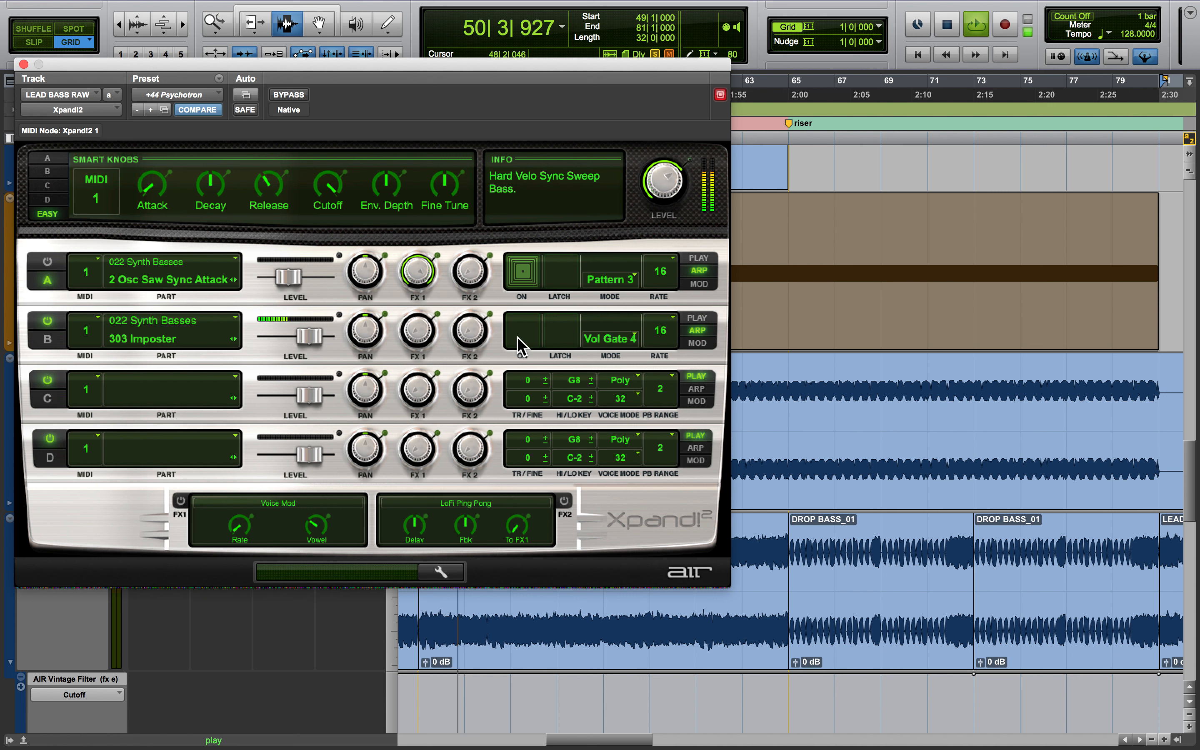
key(space)
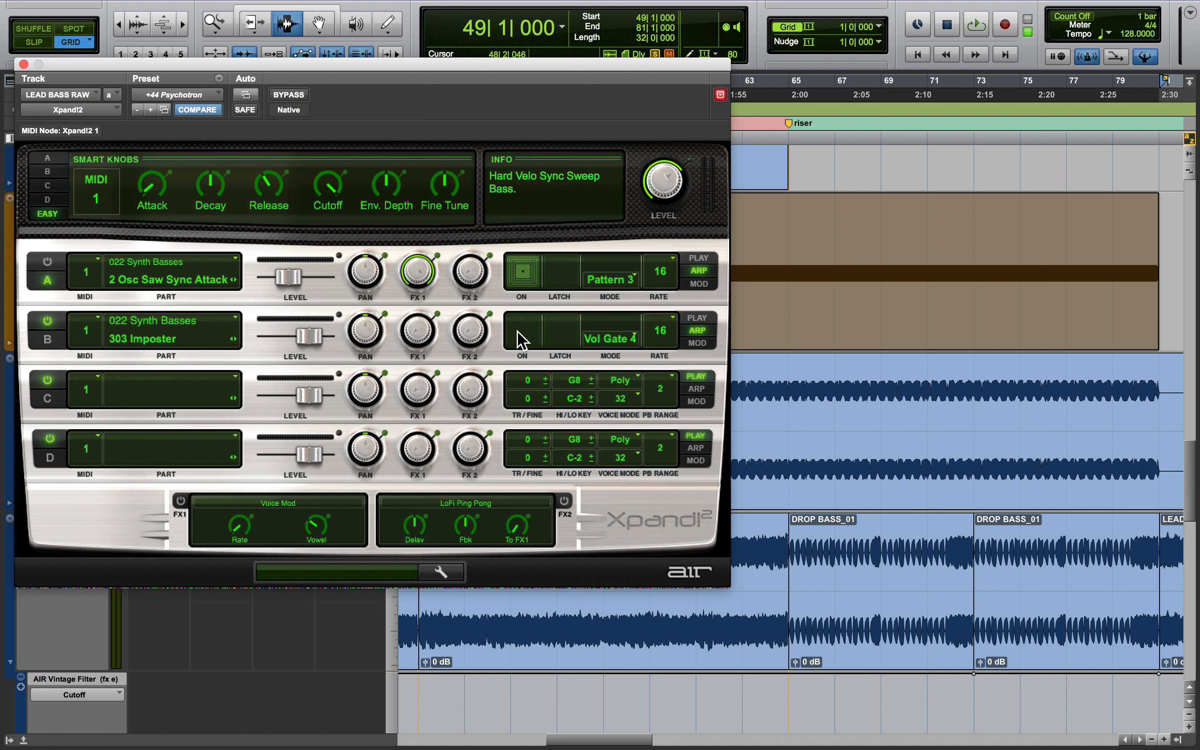
click(518, 338)
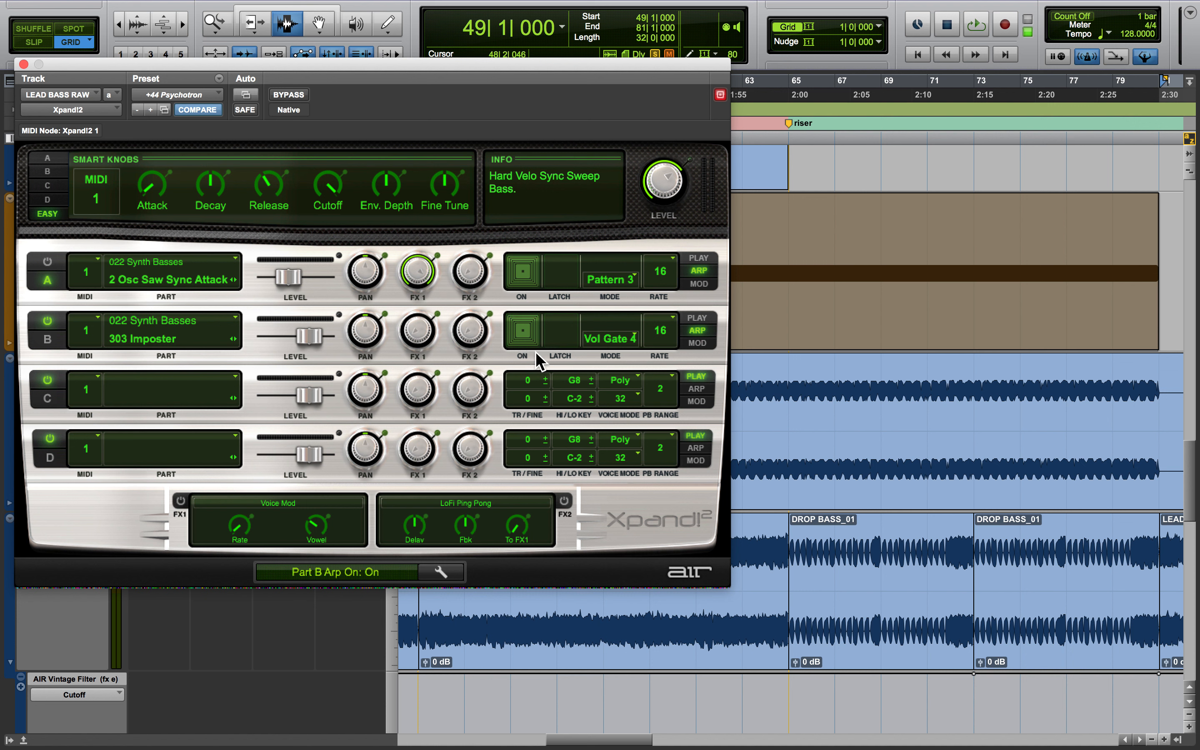
key(space)
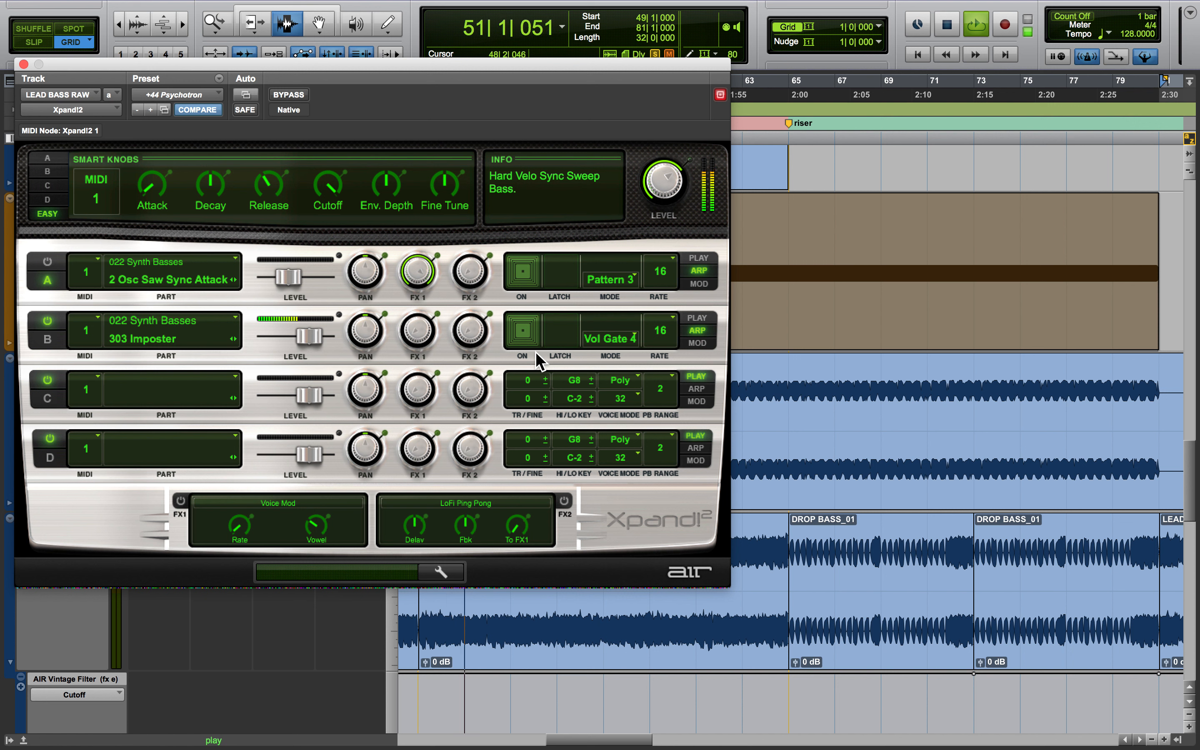
key(space)
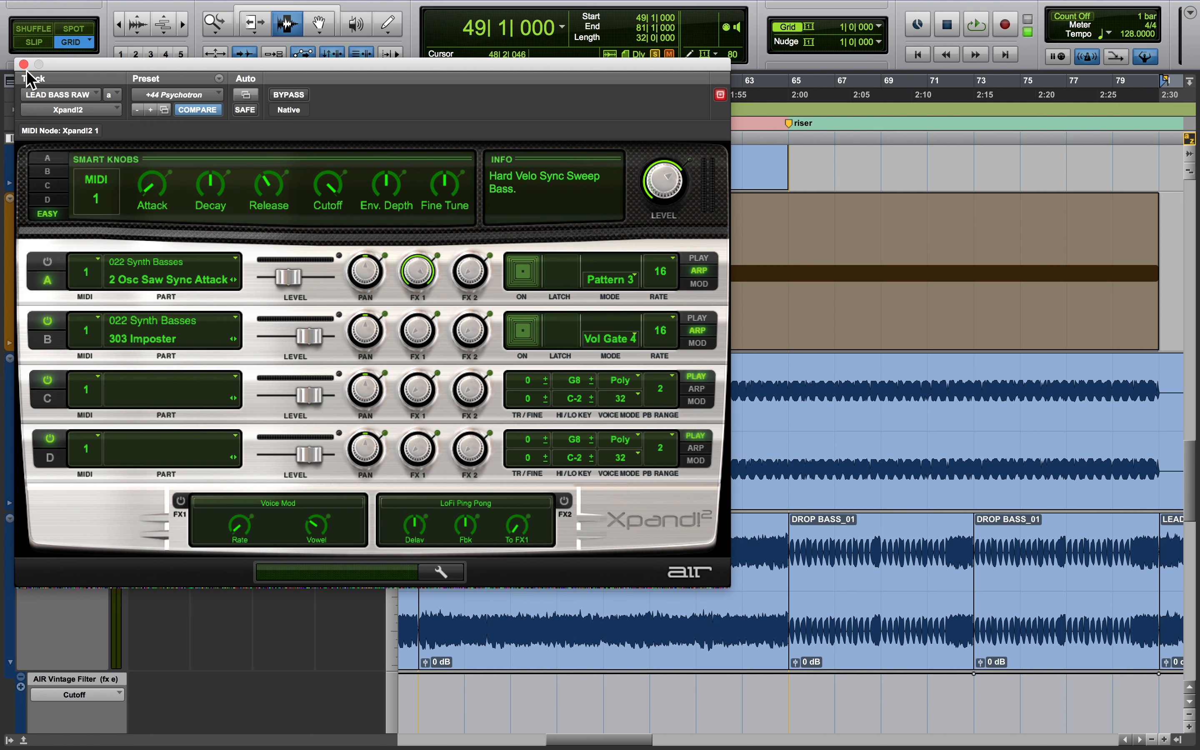
click(23, 64)
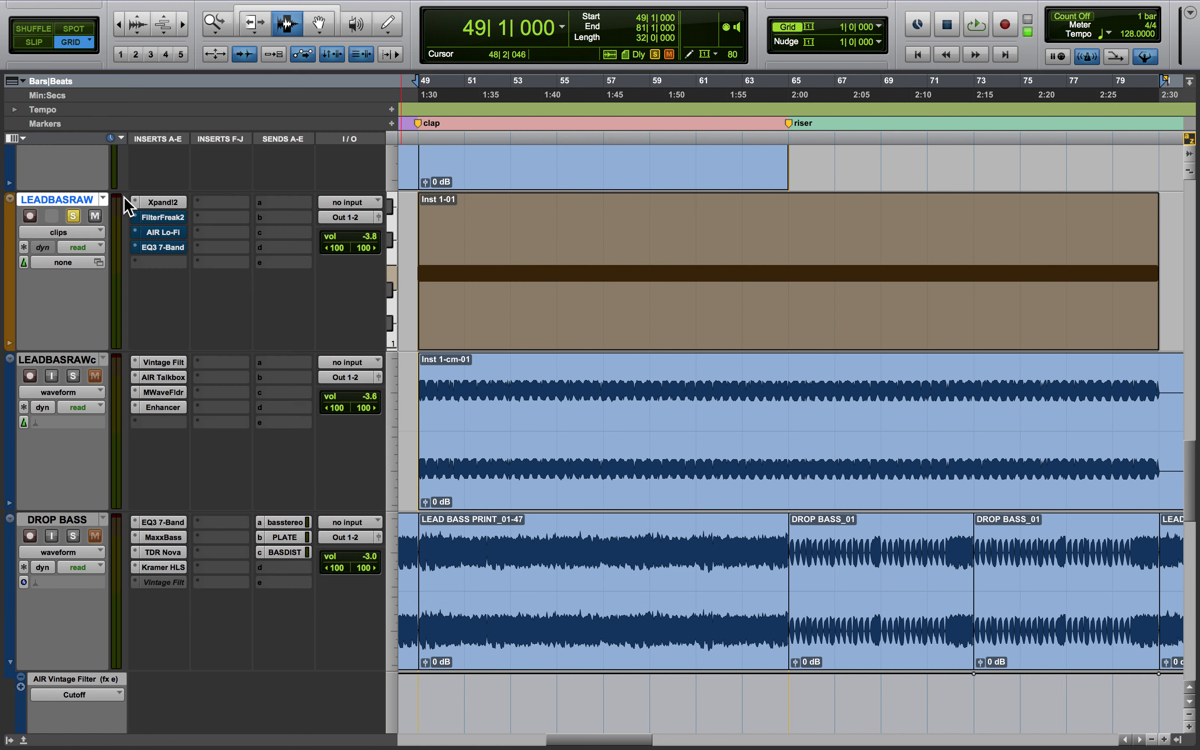
Take FilterFreak2 on the LEAD BASS RAW track out of bypass, audition it and close the plug-in.
click(155, 217)
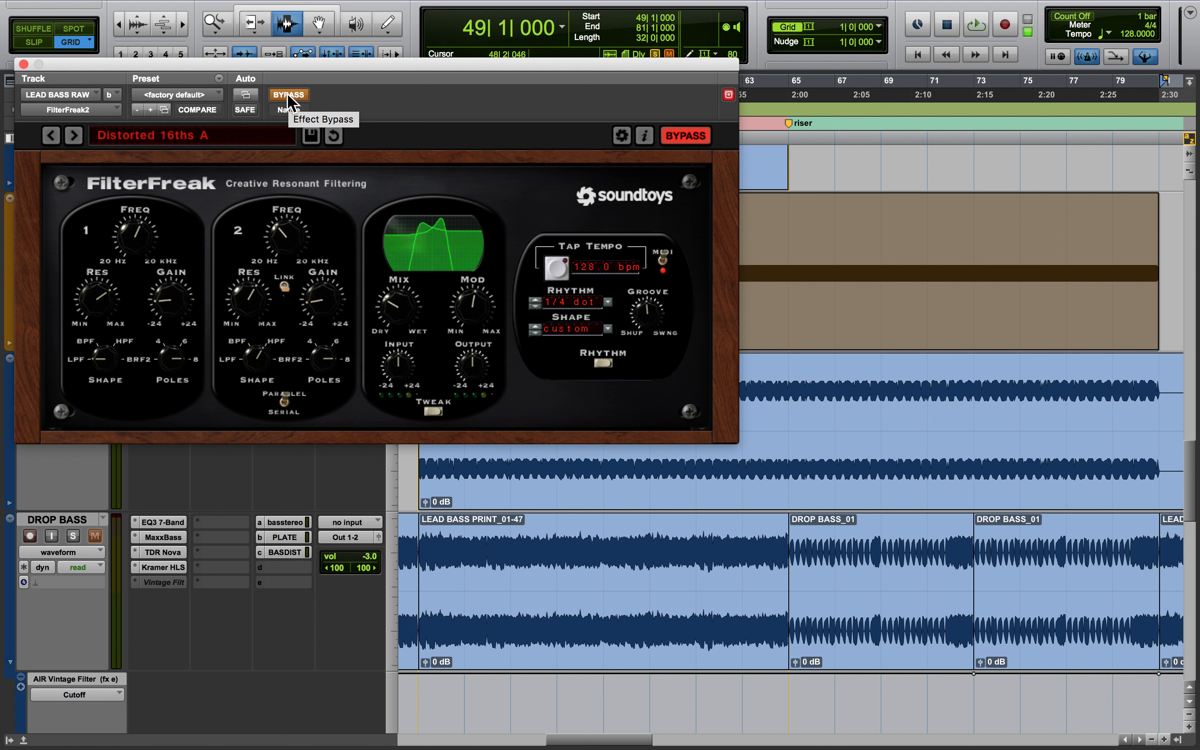
key(space)
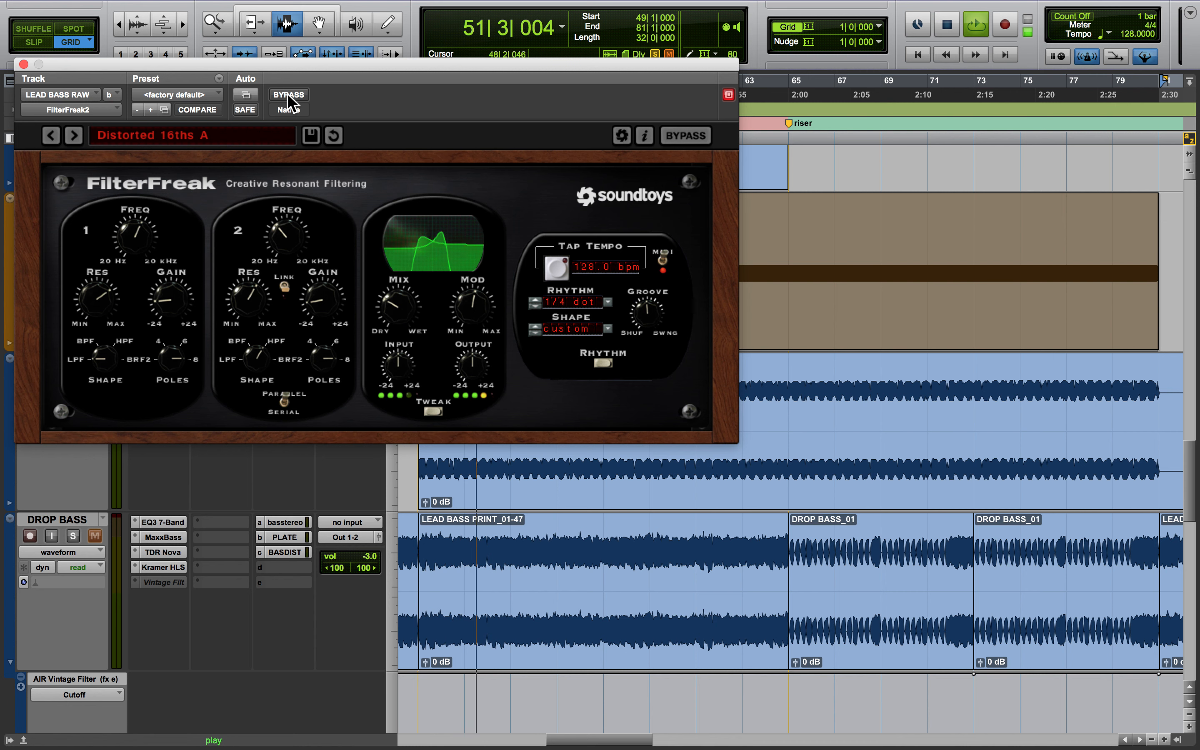
key(space)
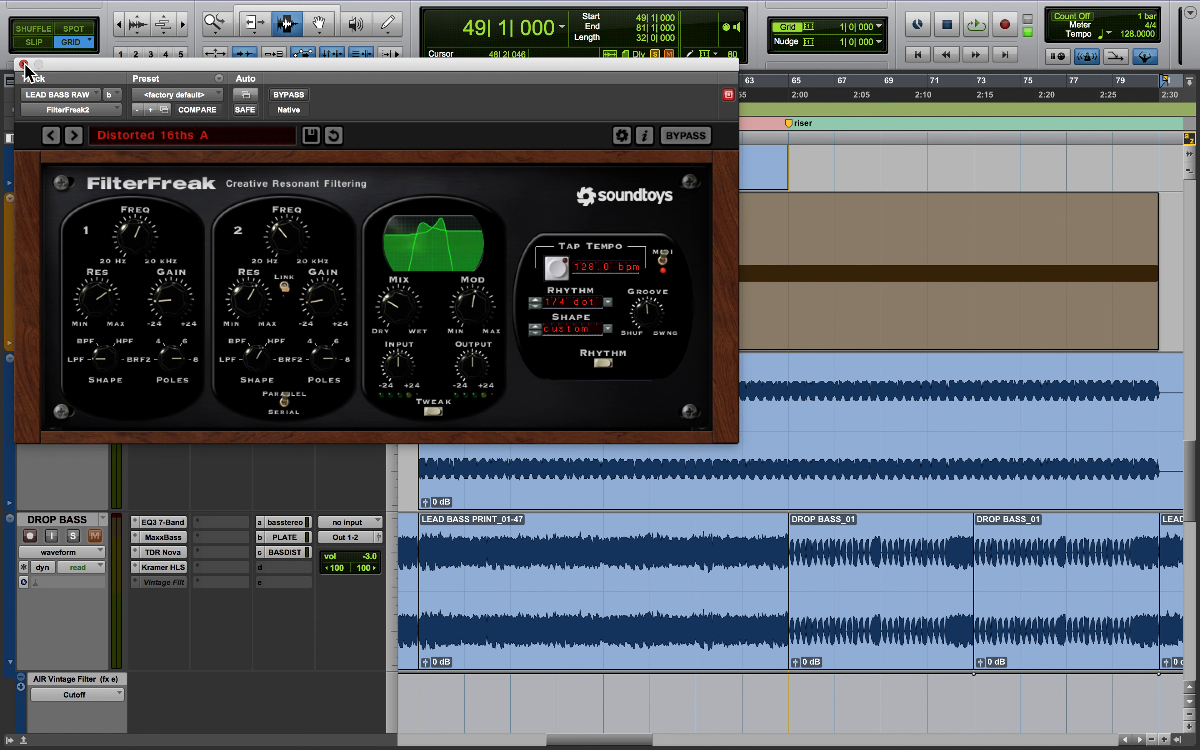
click(23, 64)
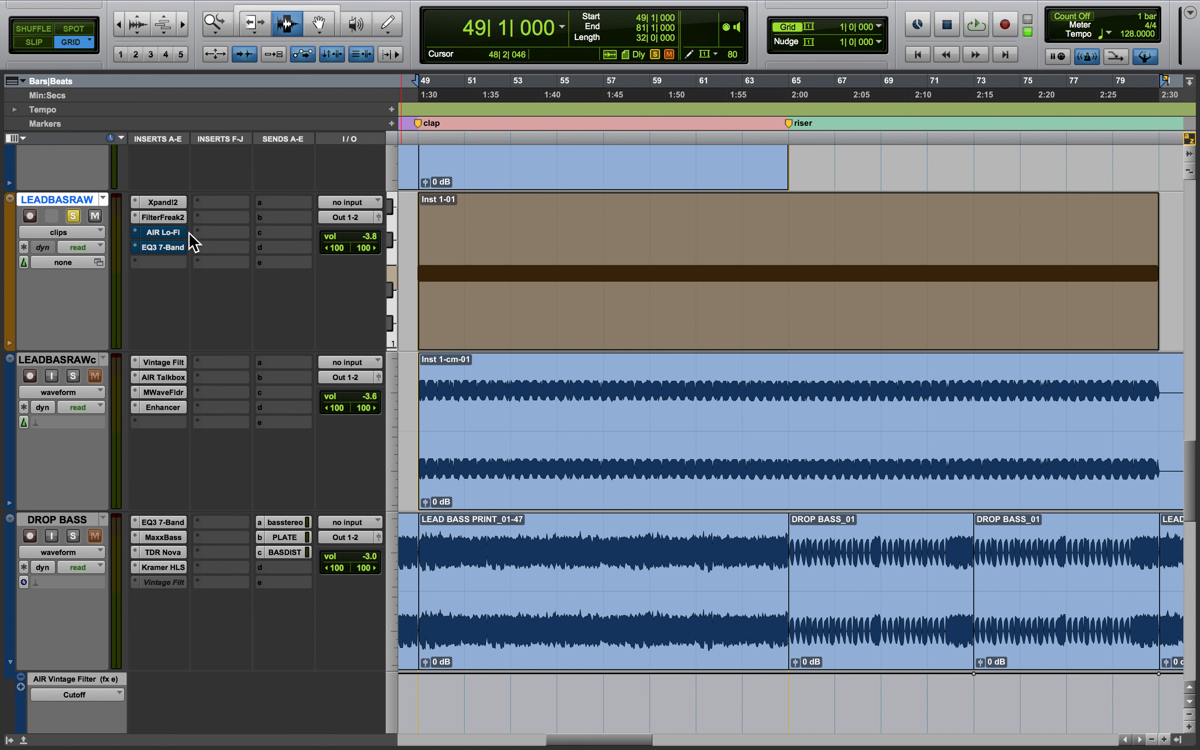
Take AIR Lo-Fi on the LEAD BASS RAW track out of bypass, audition the distortion and close the plug-in.
click(176, 233)
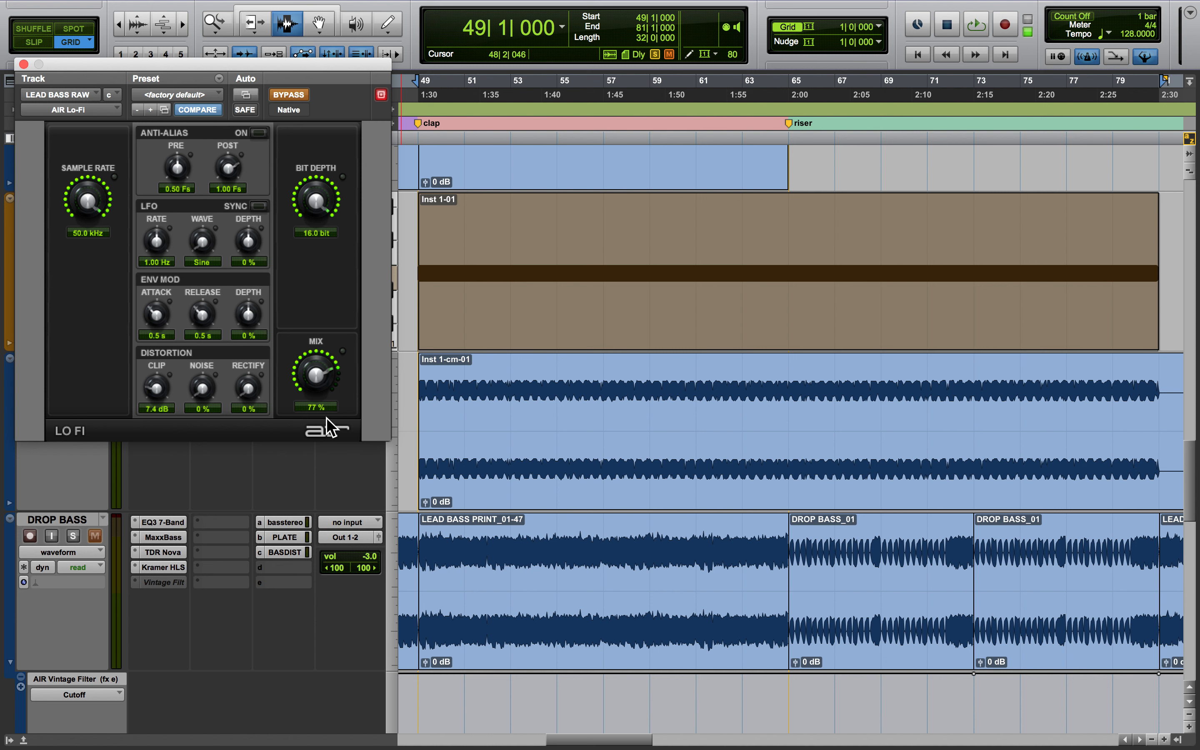
click(287, 95)
key(space)
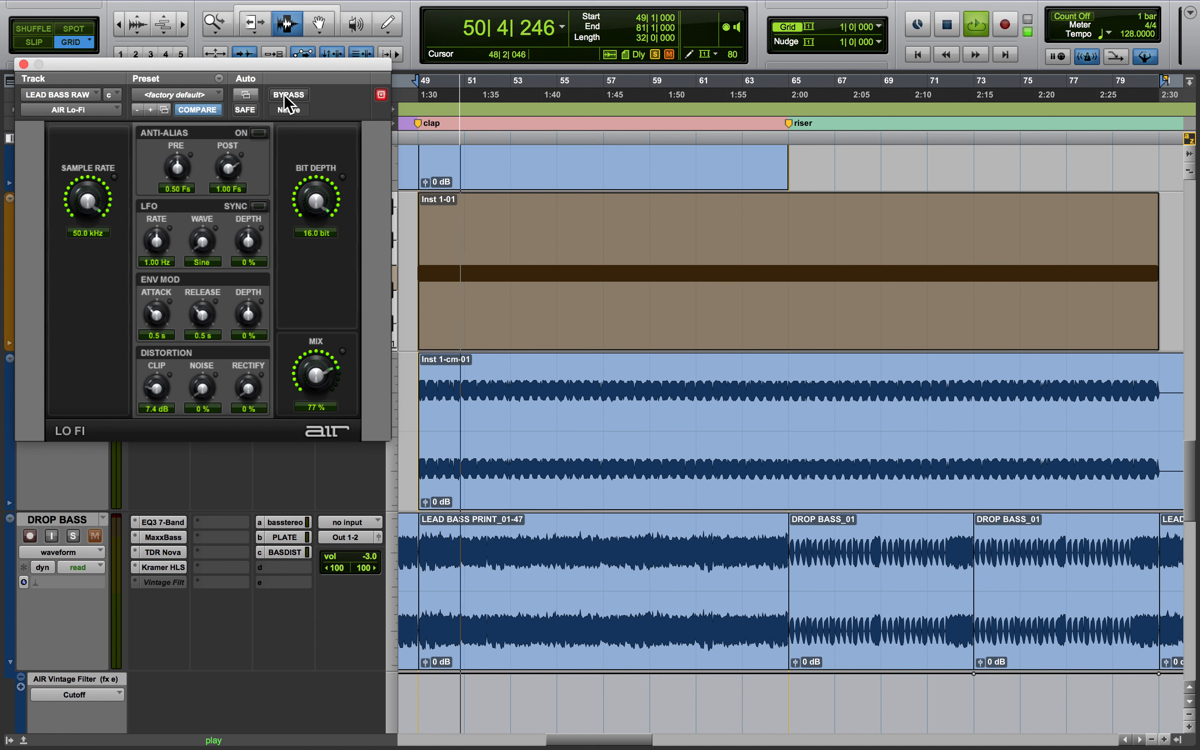
key(space)
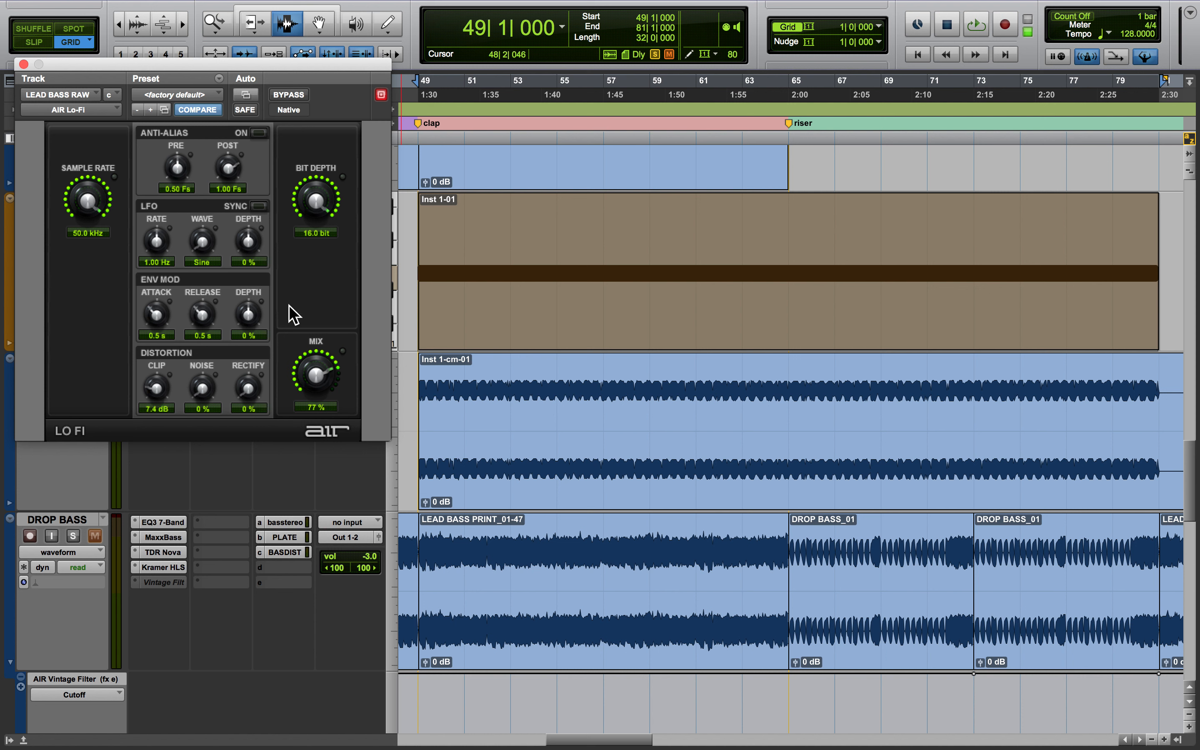
click(24, 65)
Take the EQ3 7-Band on the LEAD BASS RAW track out of bypass, audition its cuts and close the plug-in.
click(156, 252)
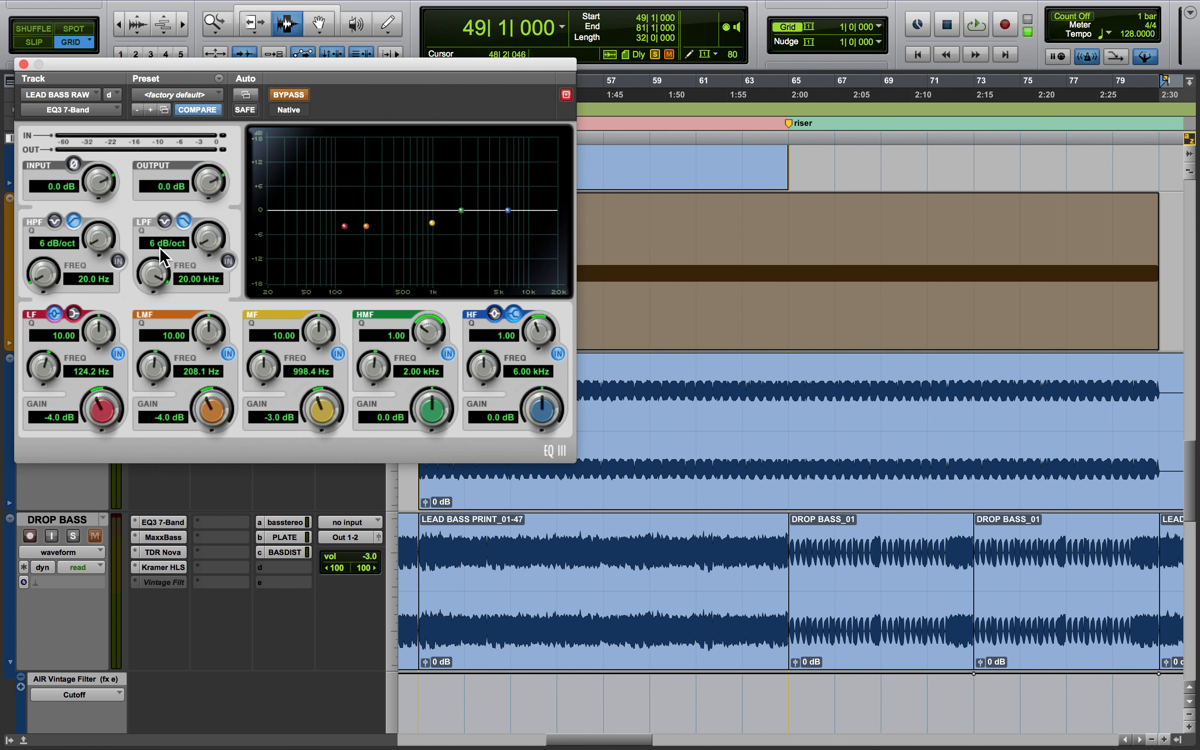
click(300, 98)
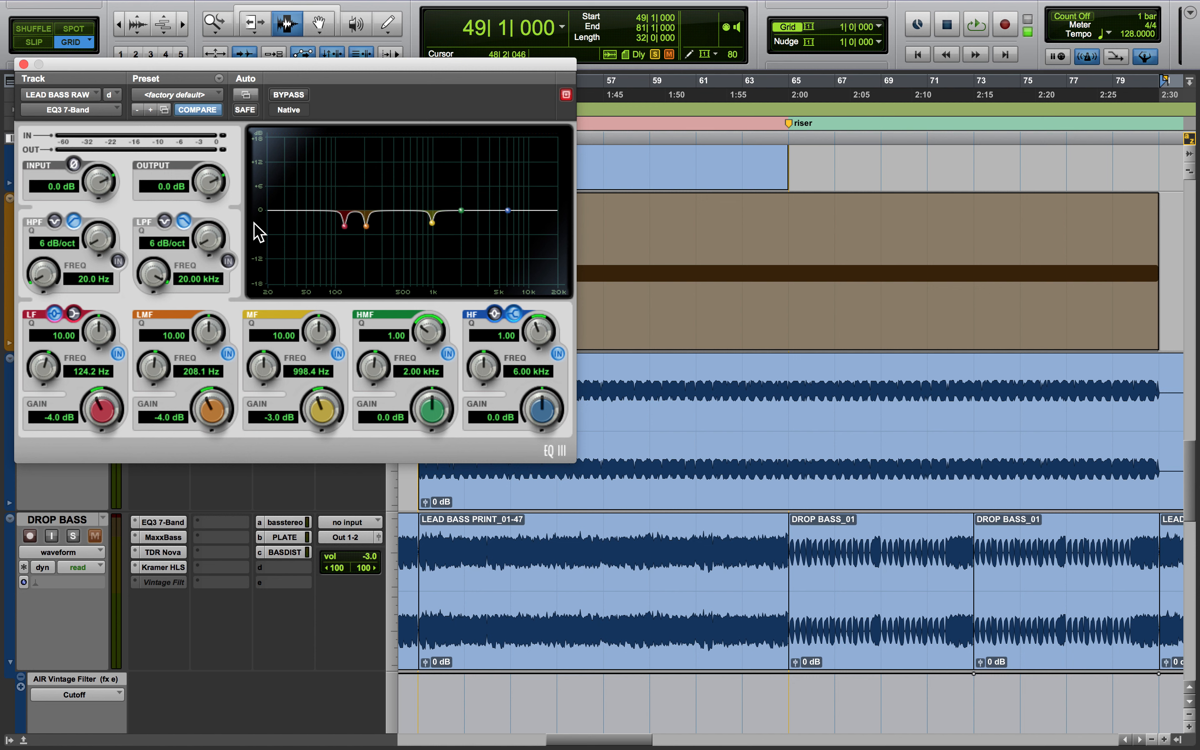
key(space)
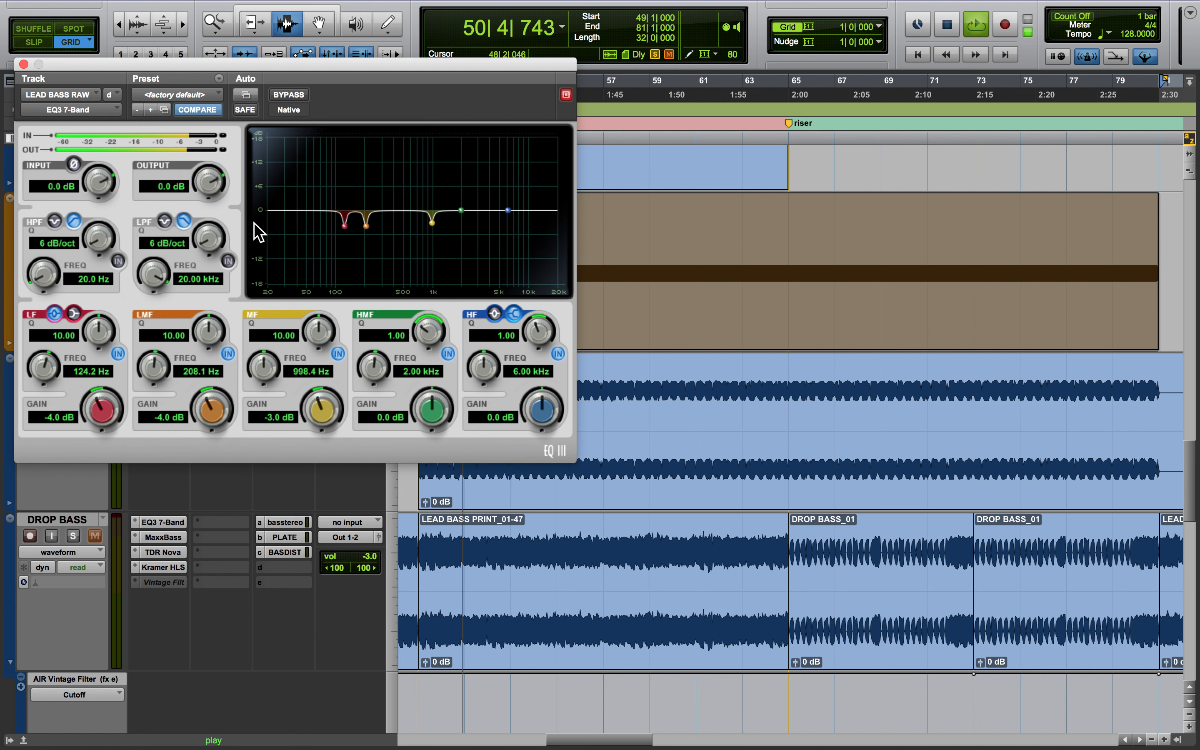
key(space)
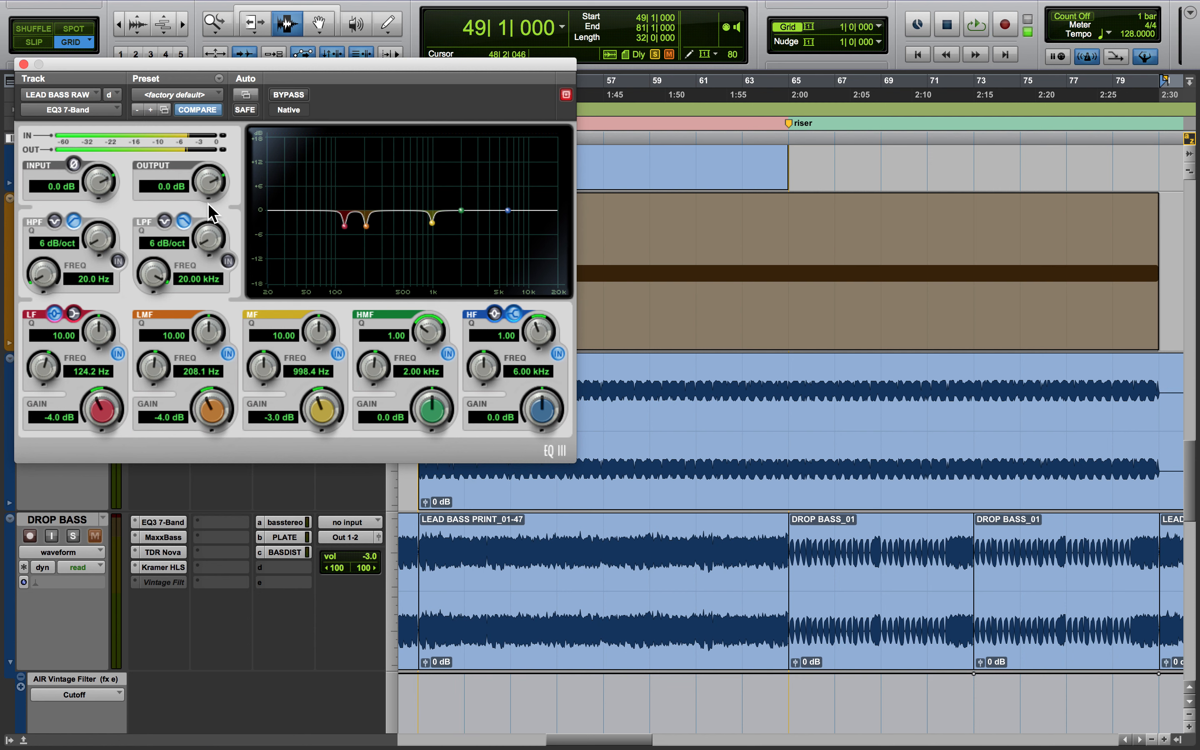
click(23, 64)
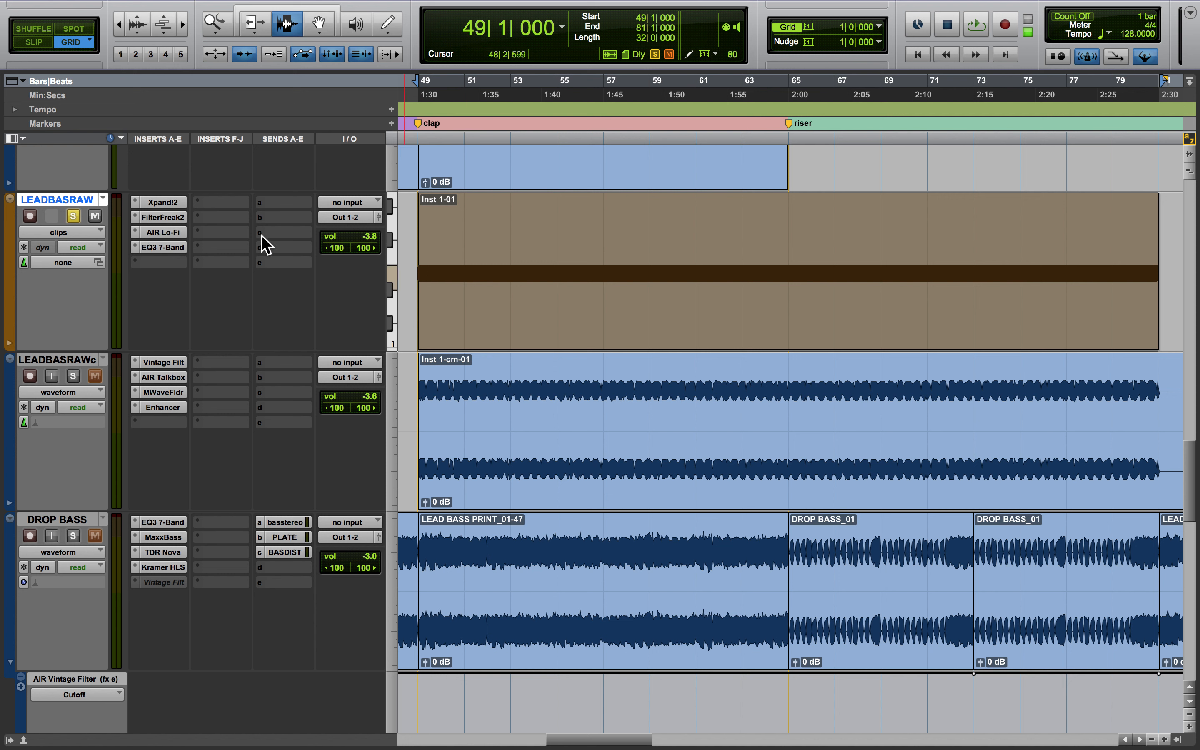
Move the solo from LEAD BASS RAW to the LEADBASSRAW.cm track, select its clip, and bypass all four of its inserts.
click(73, 217)
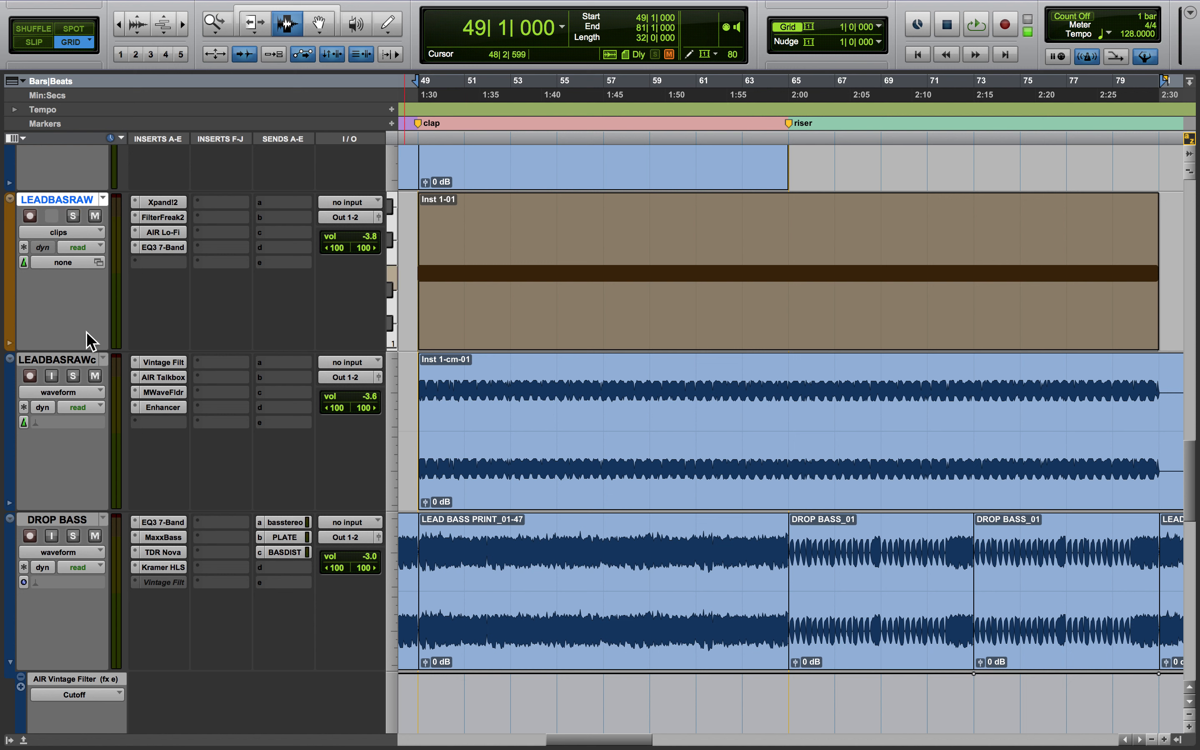
click(82, 359)
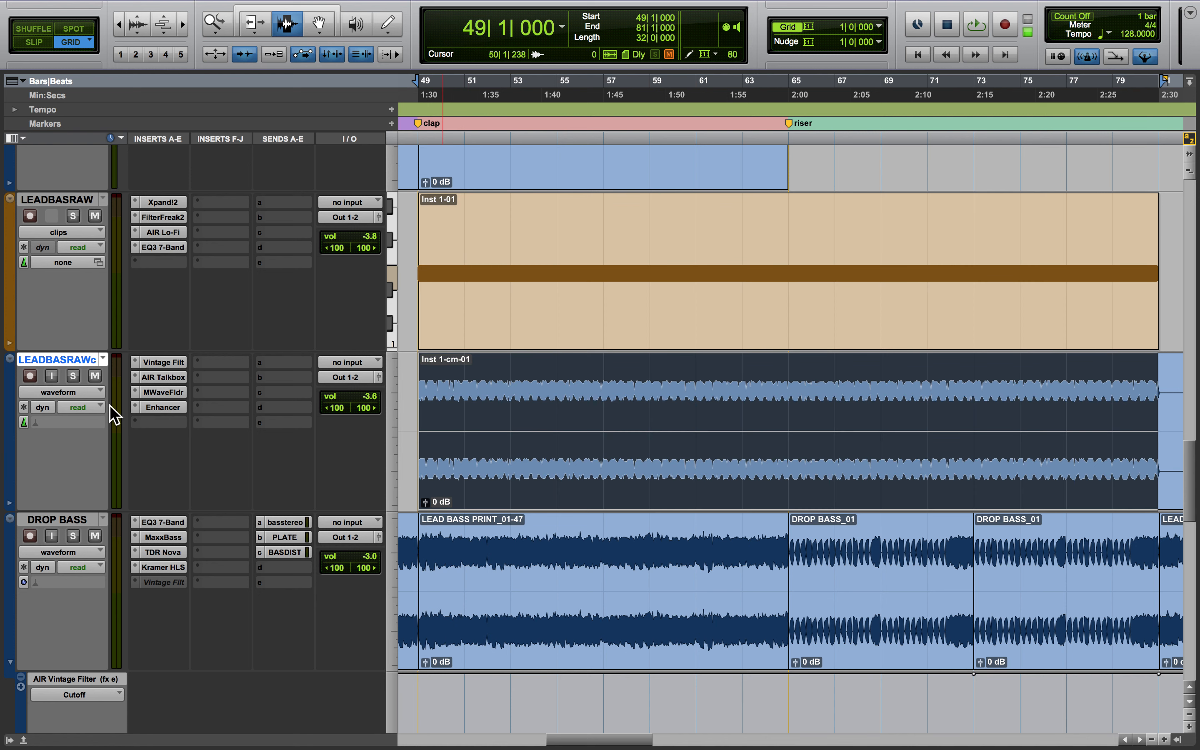
click(73, 376)
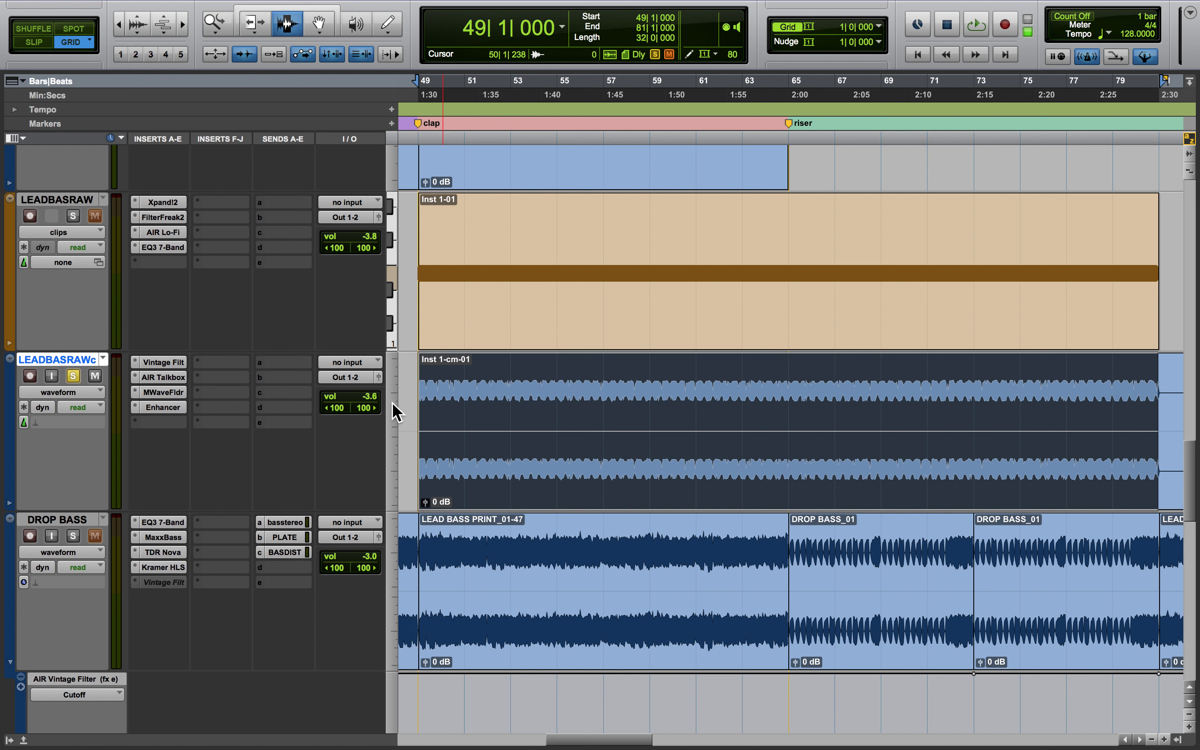
key(super+alt+1)
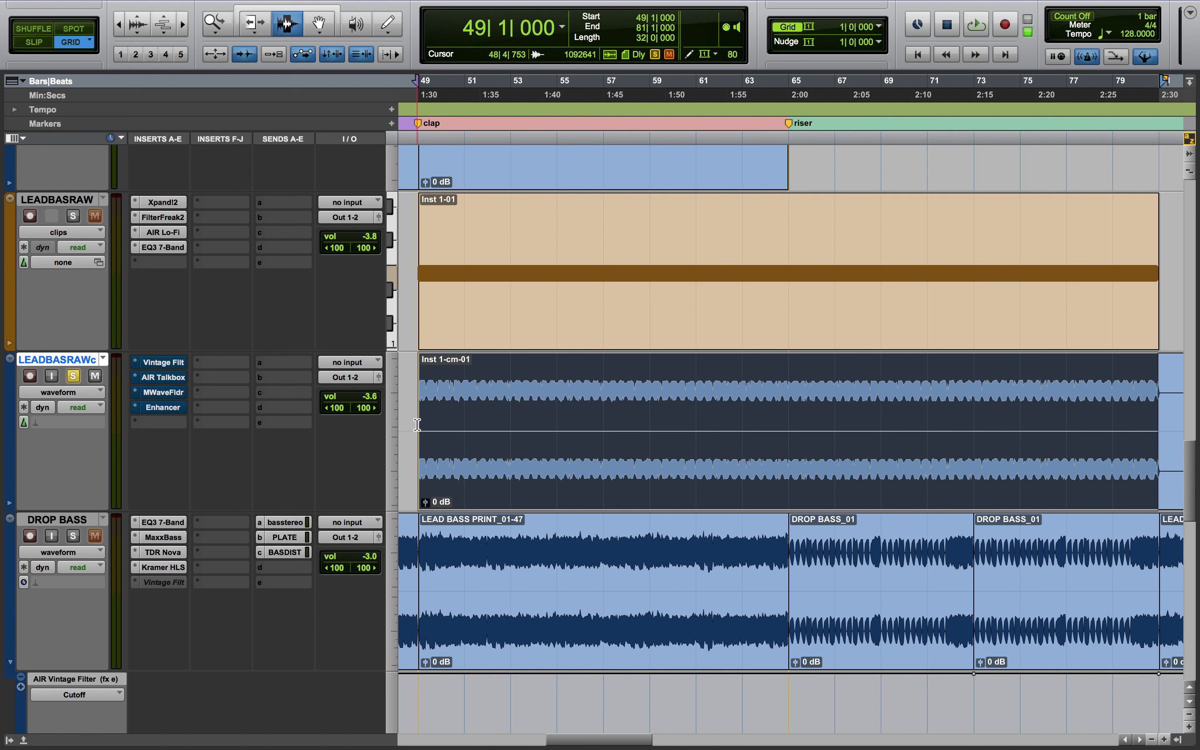
Play the LEADBASSRAW.cm clip without effects and examine its waveform up close.
key(space)
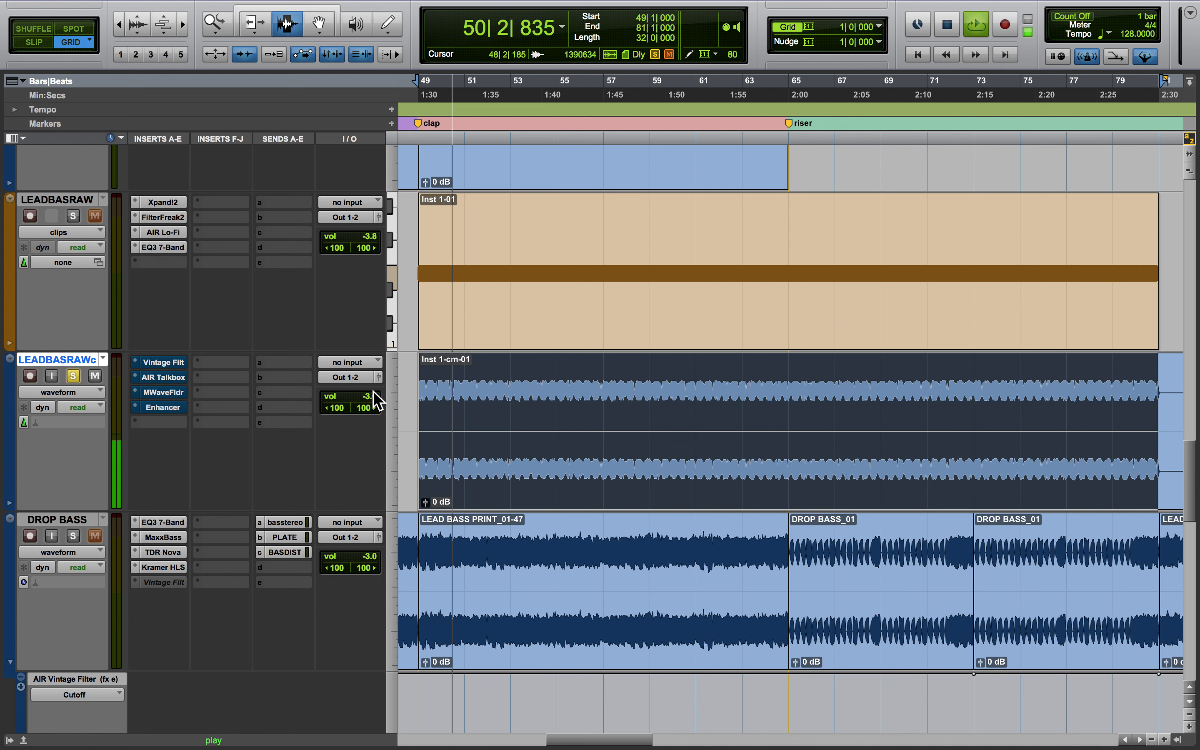
key(space)
key(t)
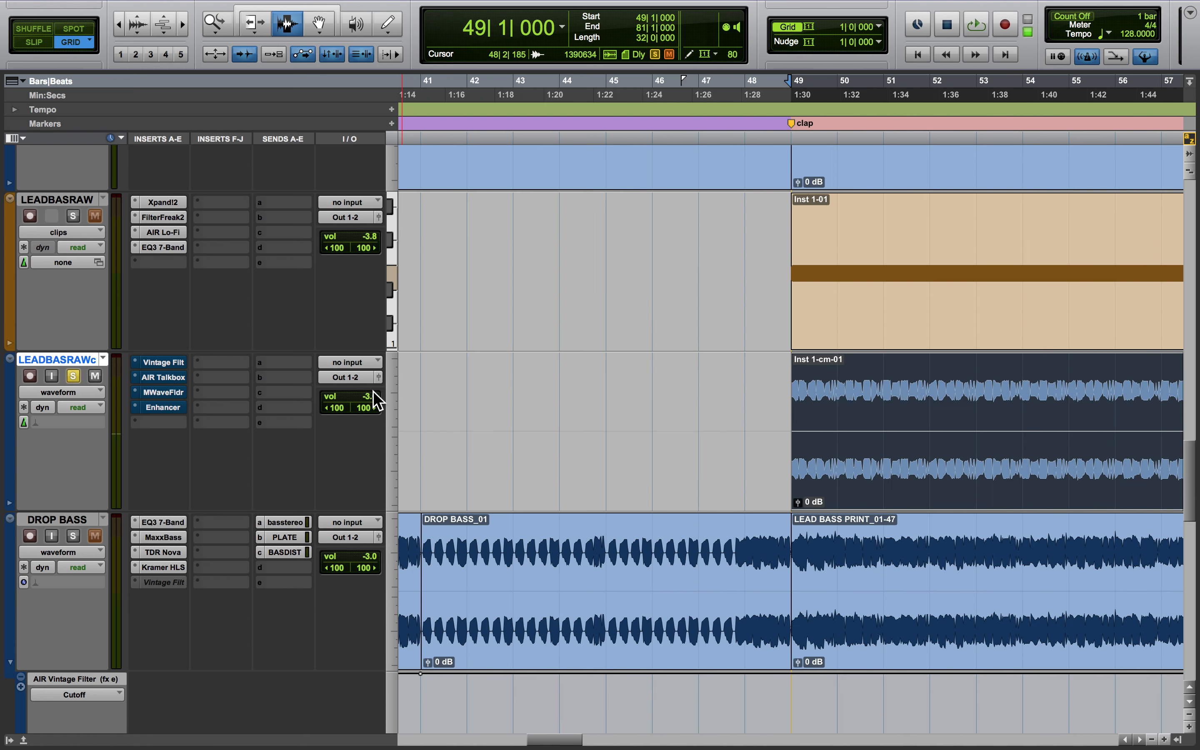
scroll(564, 402, right, 10)
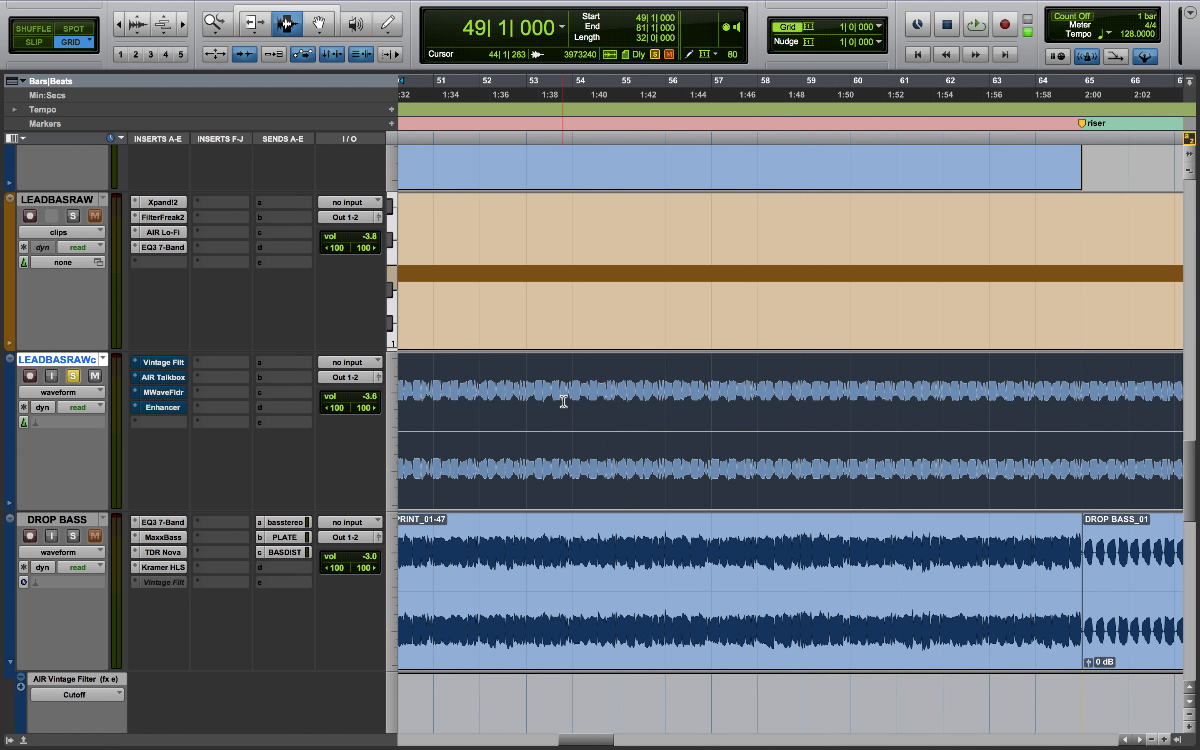
key(r)
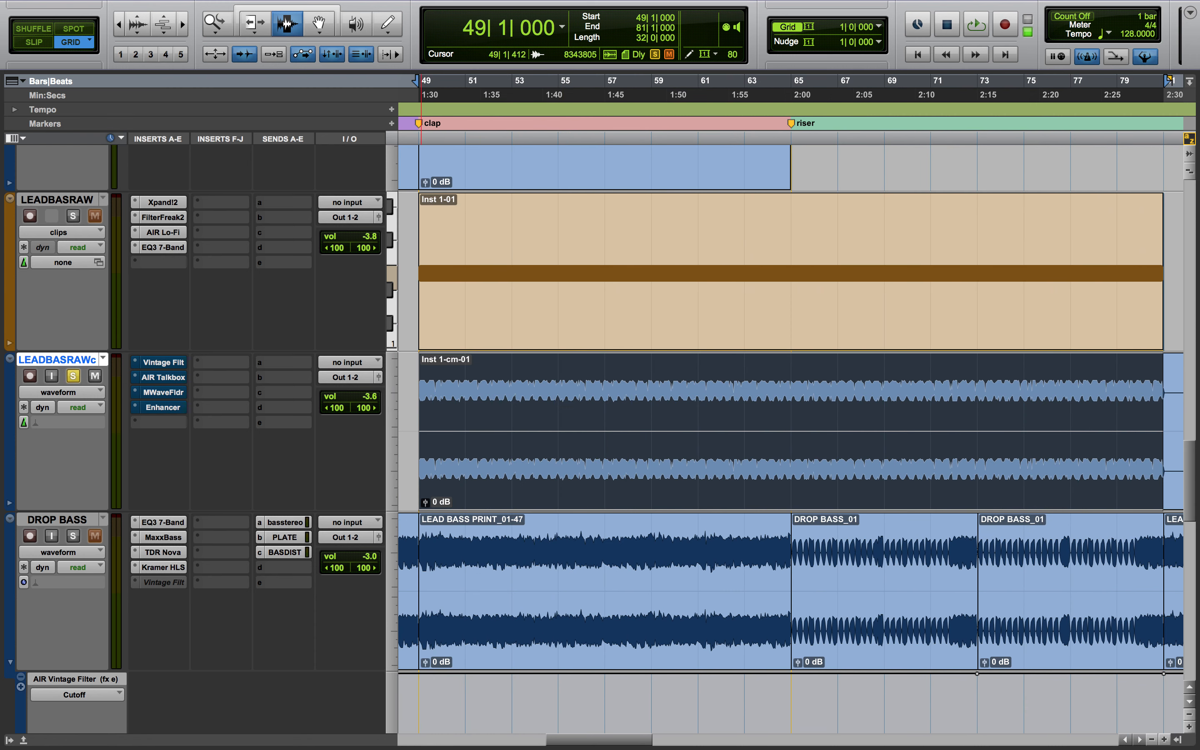
Take the AIR Vintage Filter on the LEADBASSRAW.cm track out of bypass and audition its effect.
click(178, 363)
click(291, 93)
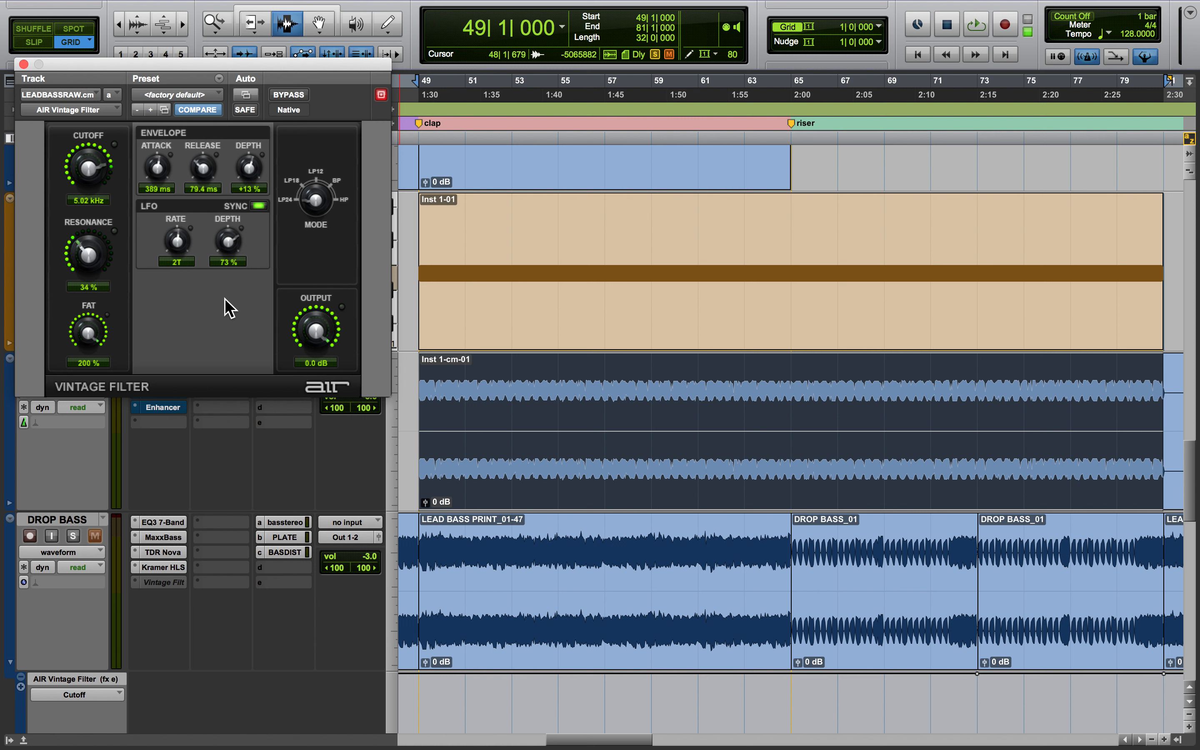
key(space)
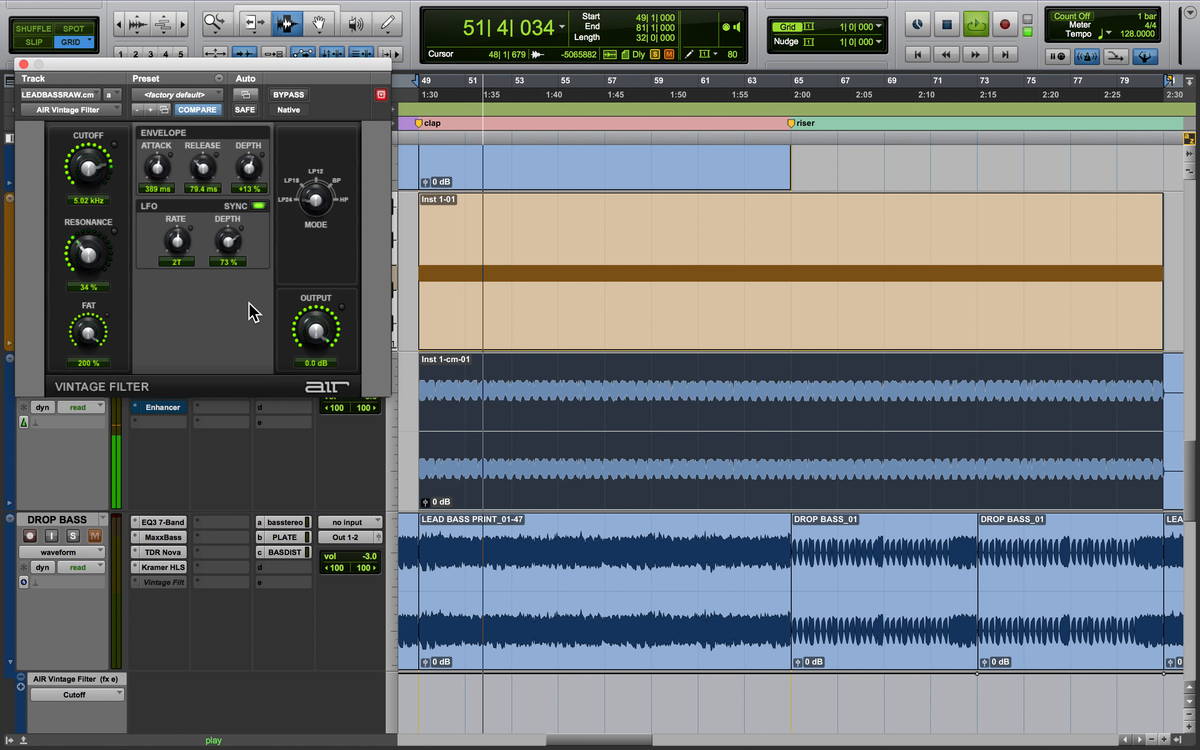
key(space)
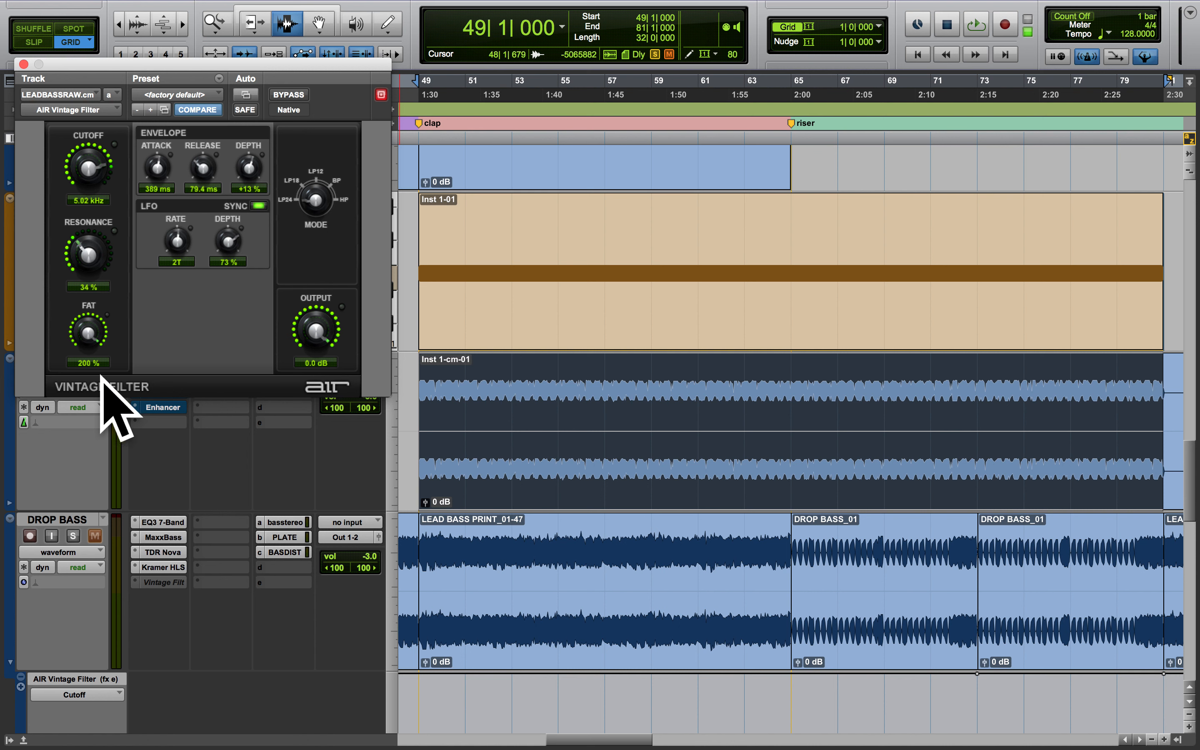
Close the Vintage Filter, then take the AIR Talkbox on the LEADBASSRAW.cm track out of bypass and audition it.
click(23, 64)
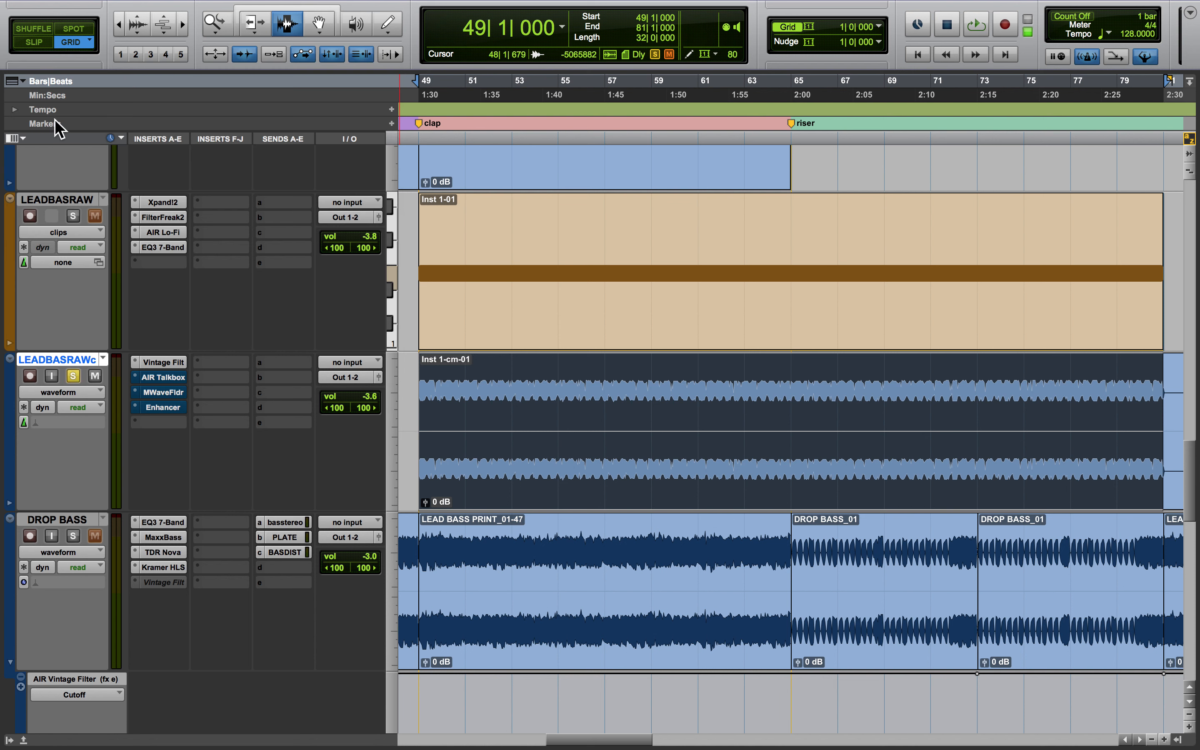
click(164, 378)
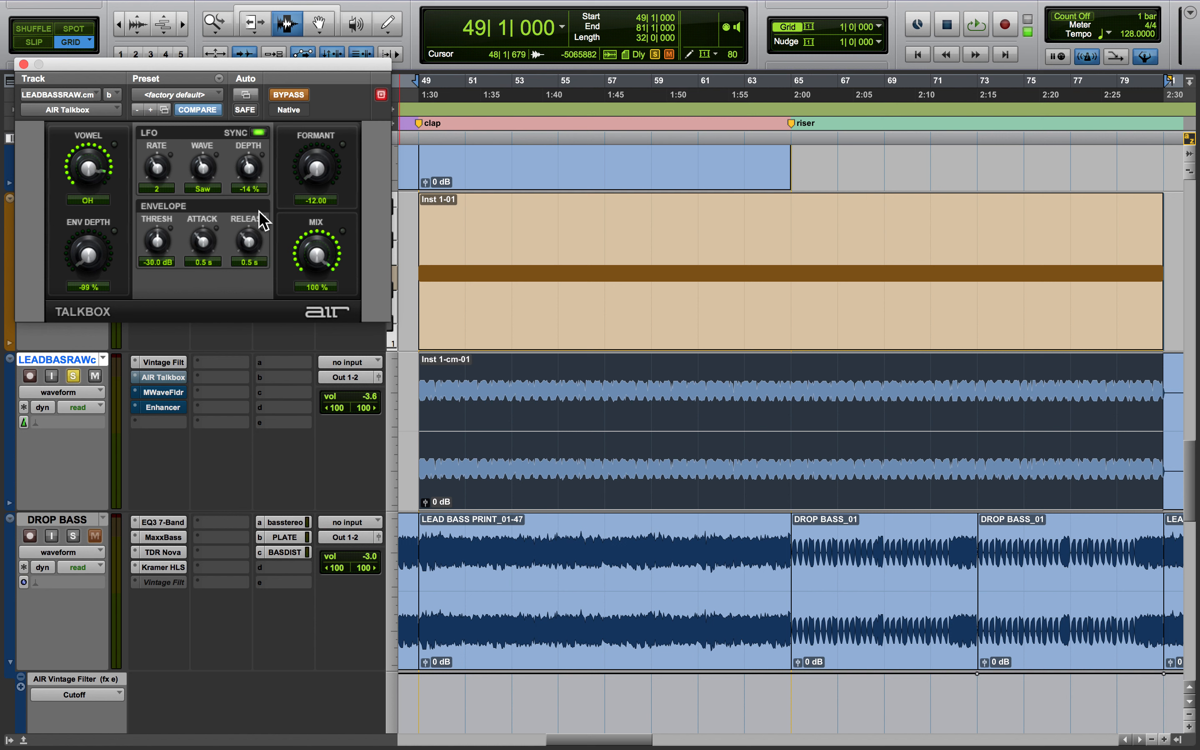
click(287, 95)
key(space)
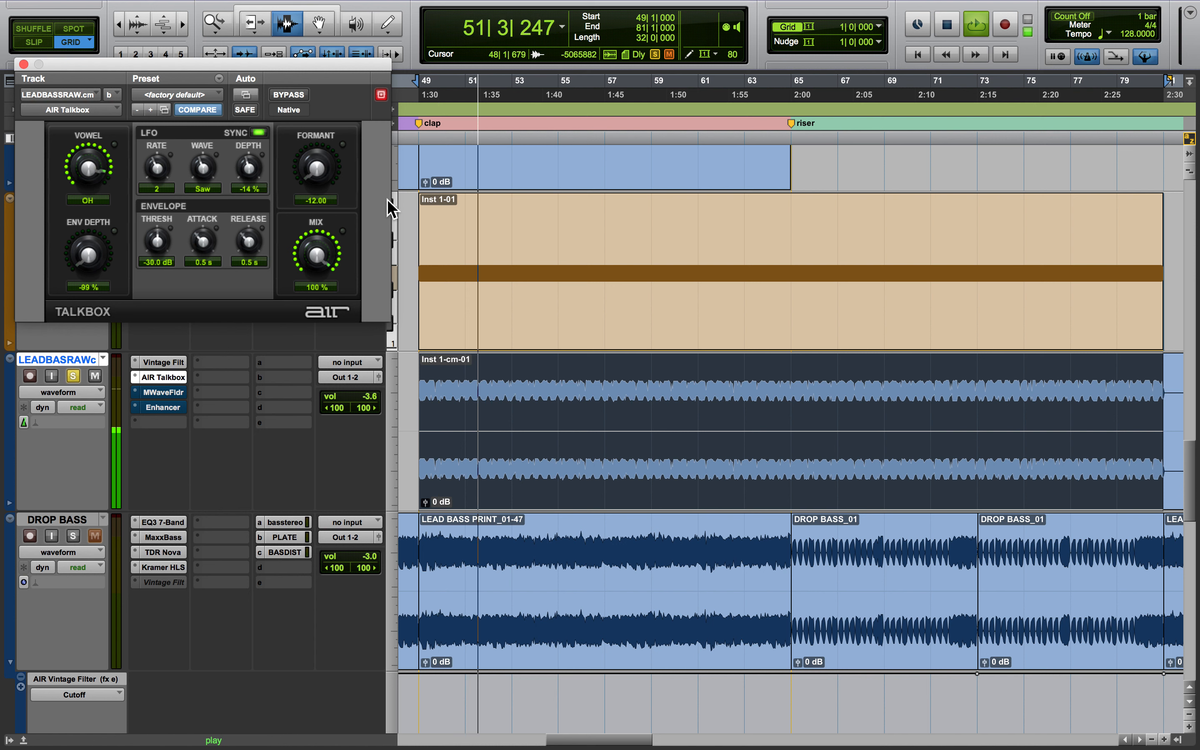
key(space)
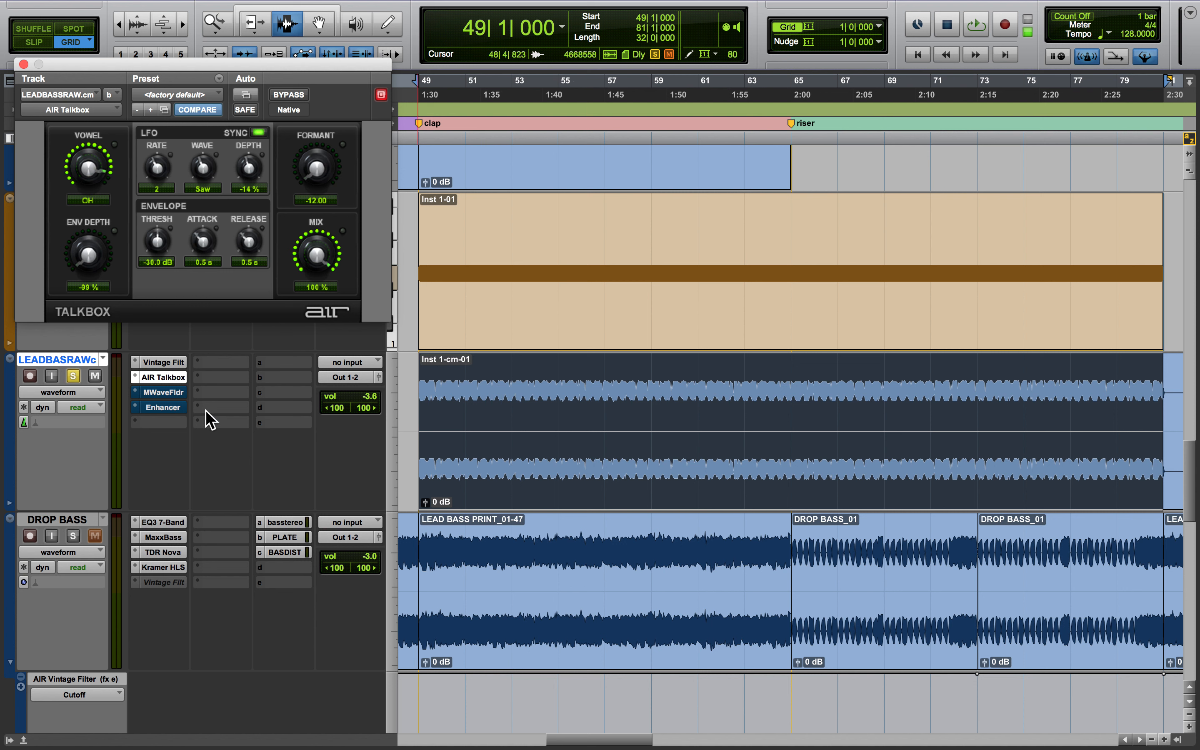
Take the MWaveFolder on the LEADBASSRAW.cm track out of bypass with its Hindrance scope preset, audition it and close the plug-in.
click(164, 391)
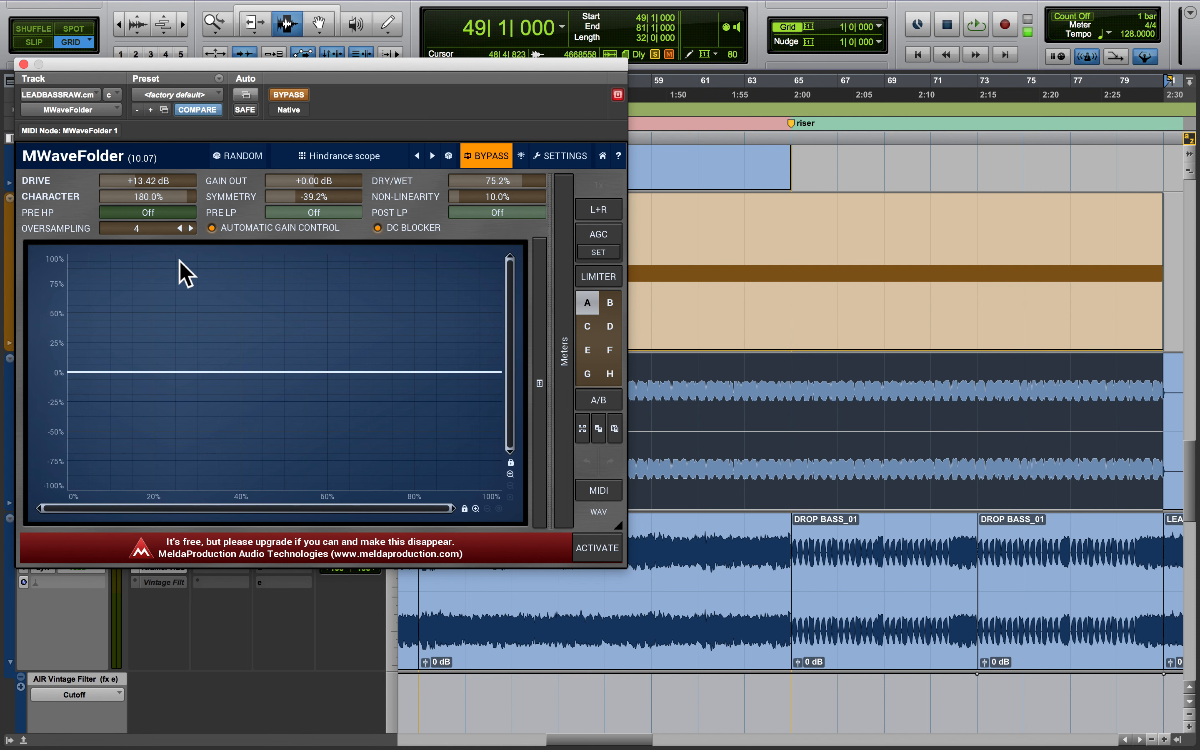
click(342, 165)
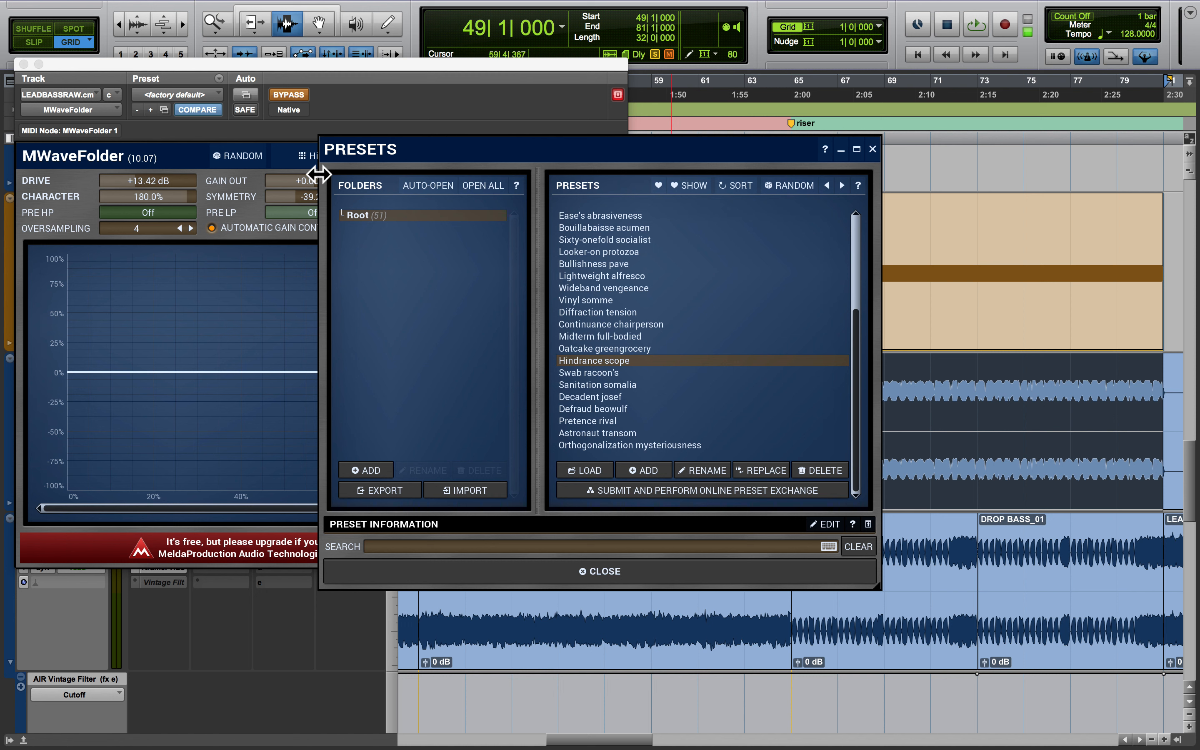
click(874, 150)
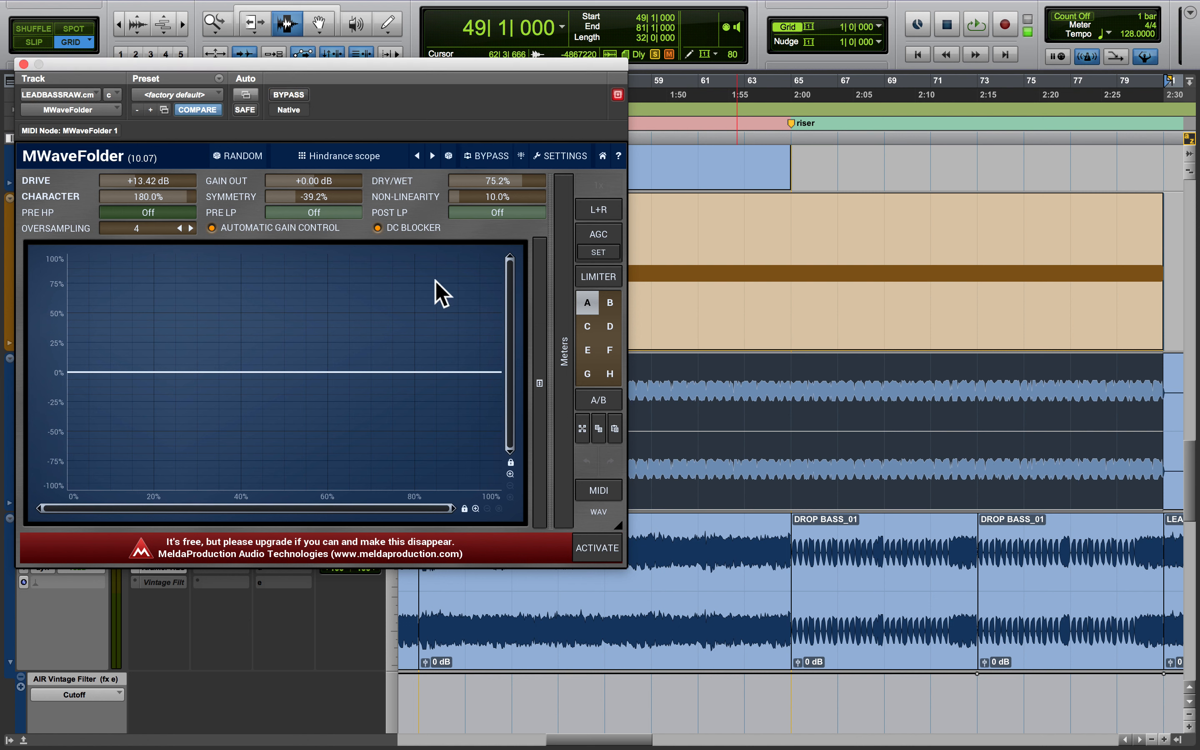
key(space)
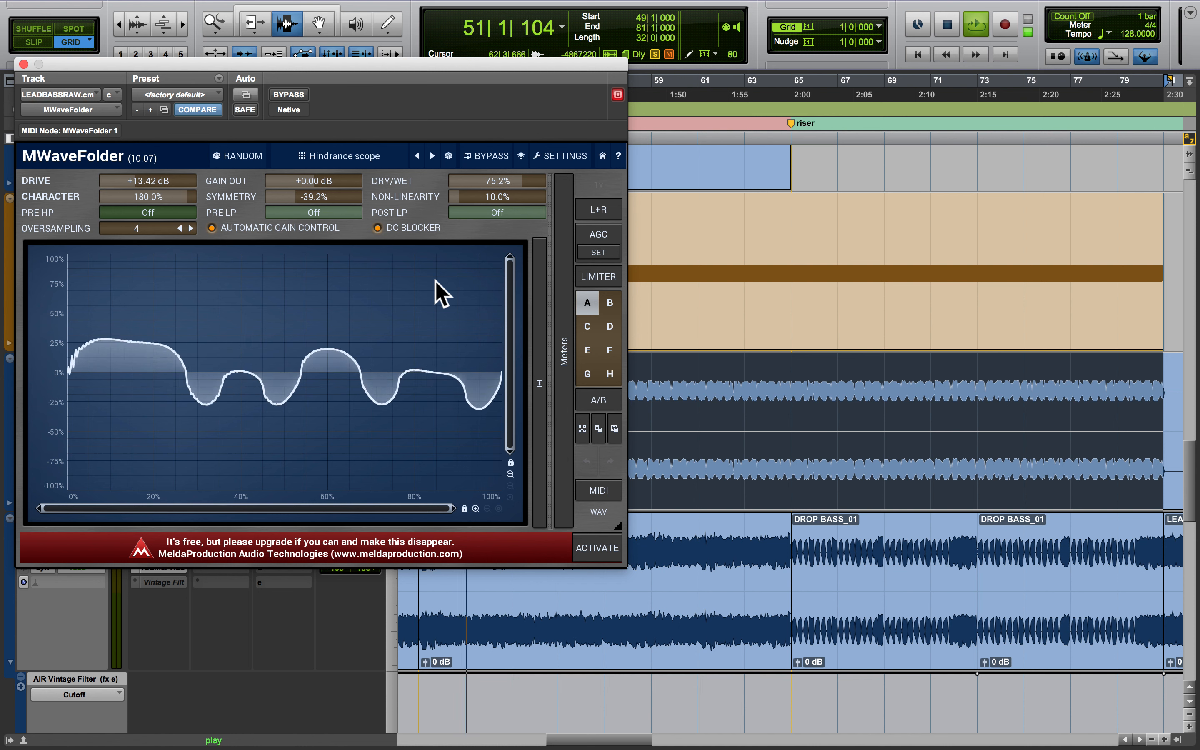
key(space)
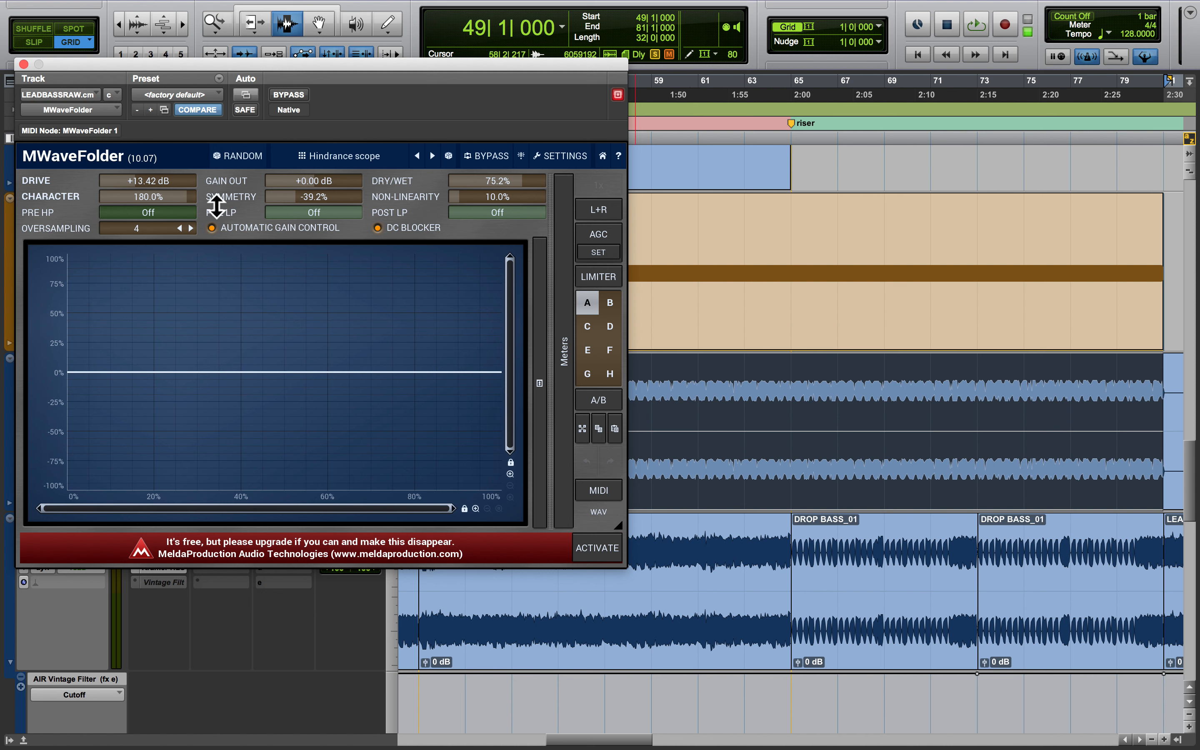
click(23, 64)
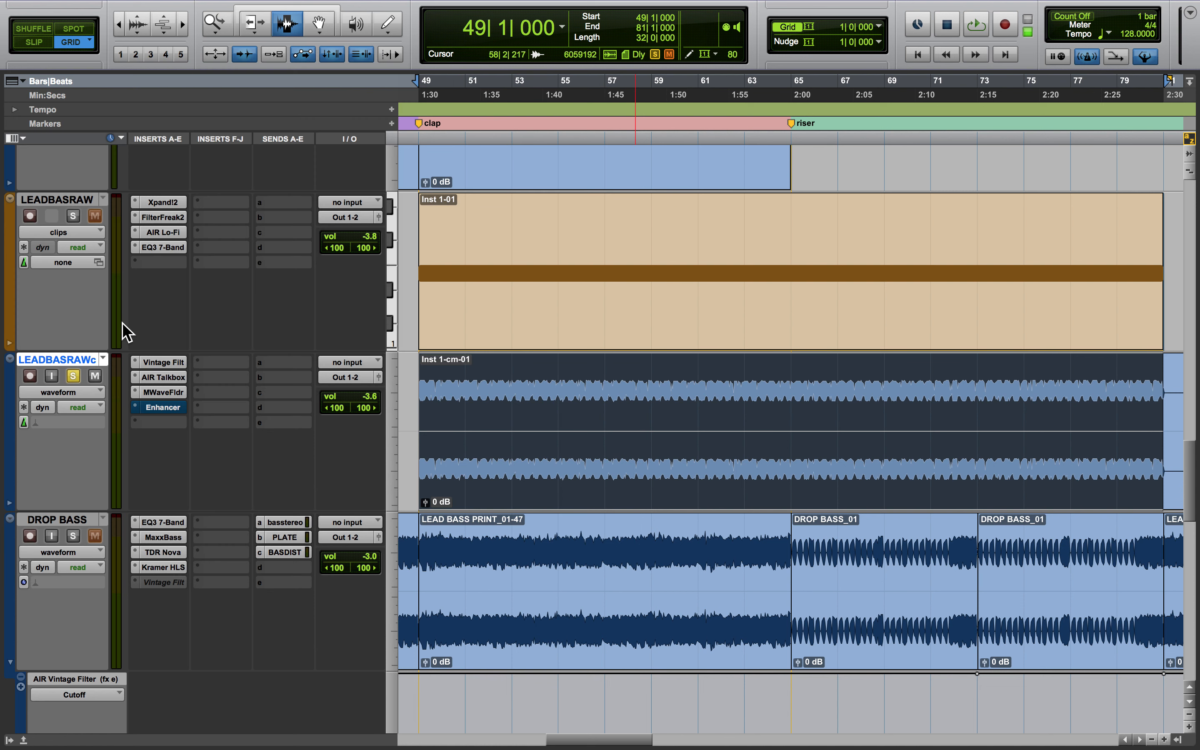
Take the AIR Enhancer on the LEADBASSRAW.cm track out of bypass, comparing the sound with and without it during playback.
click(158, 407)
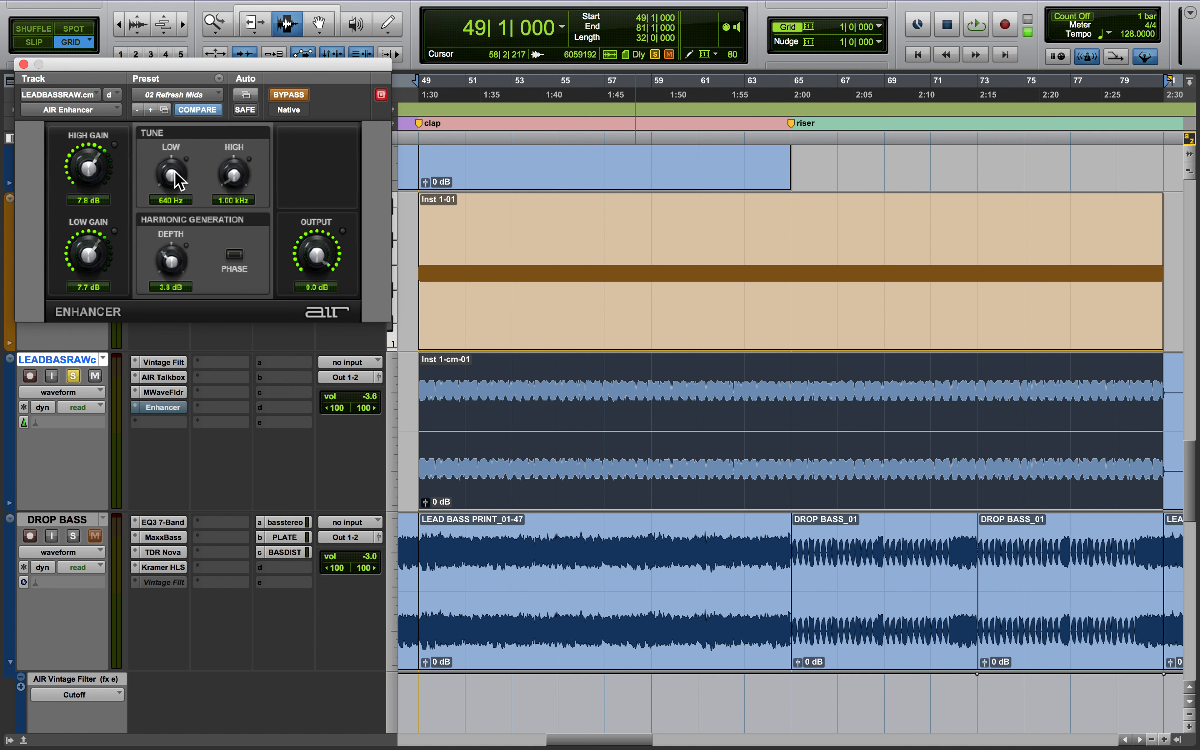
click(293, 91)
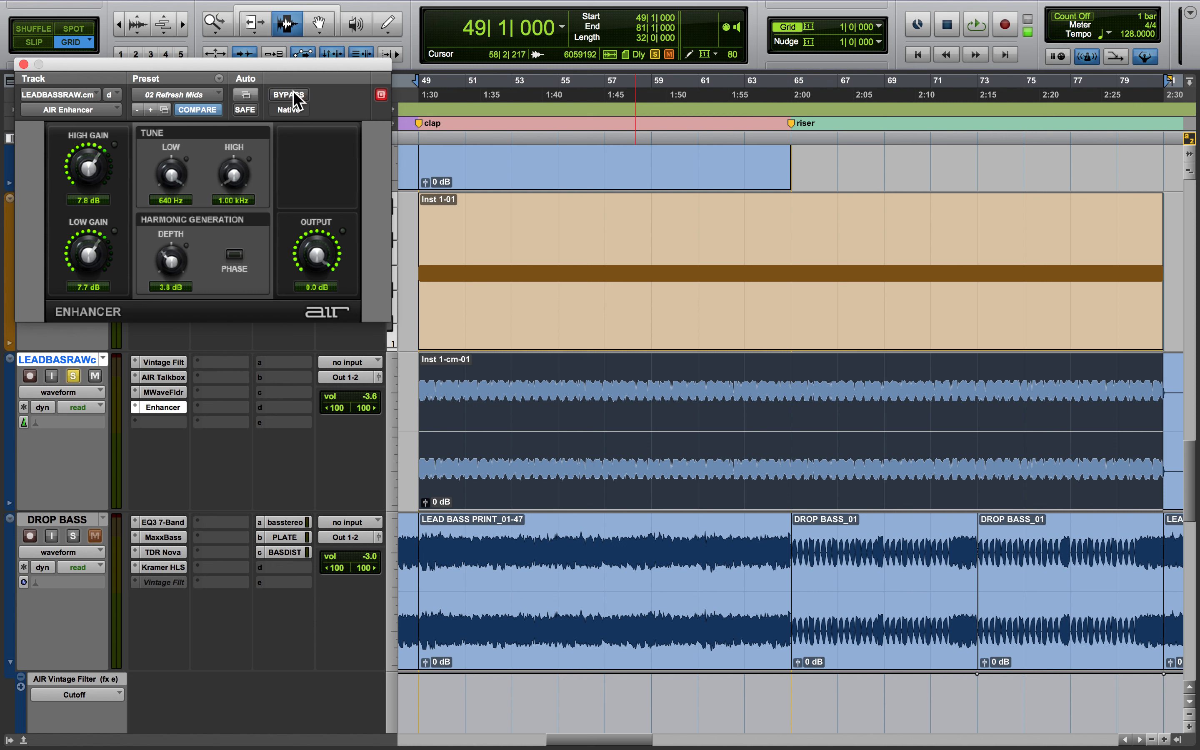
key(space)
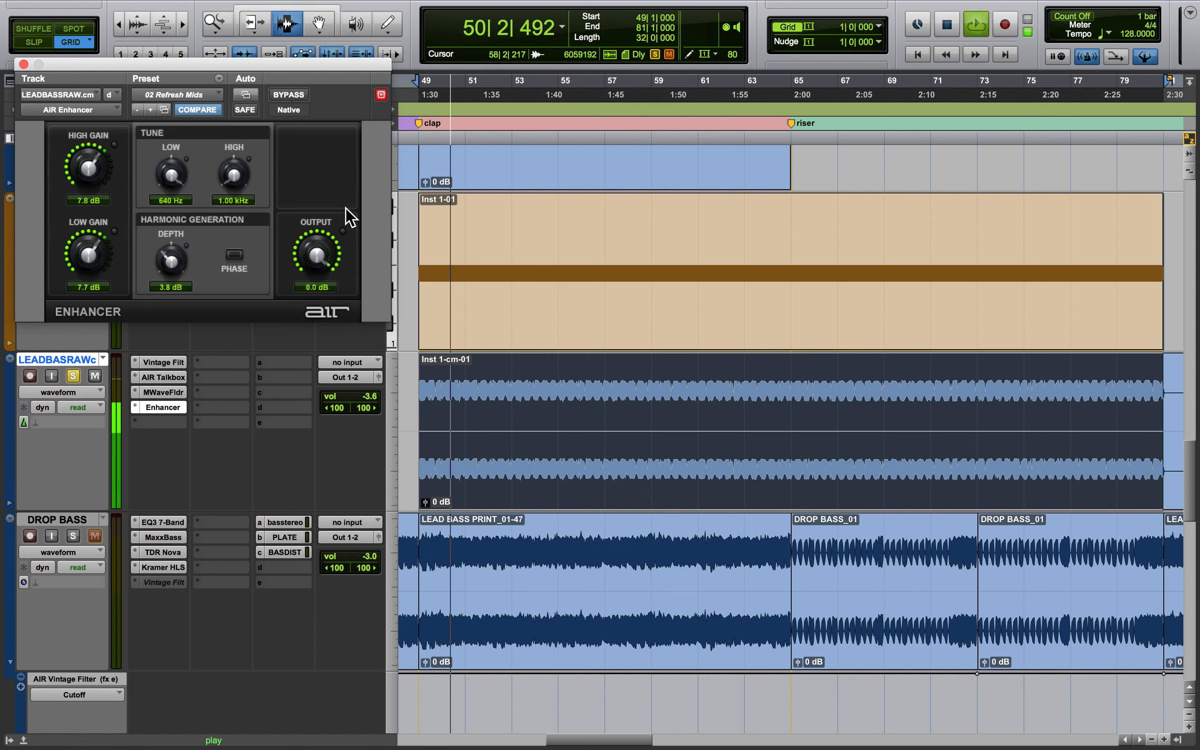
super+click(178, 411)
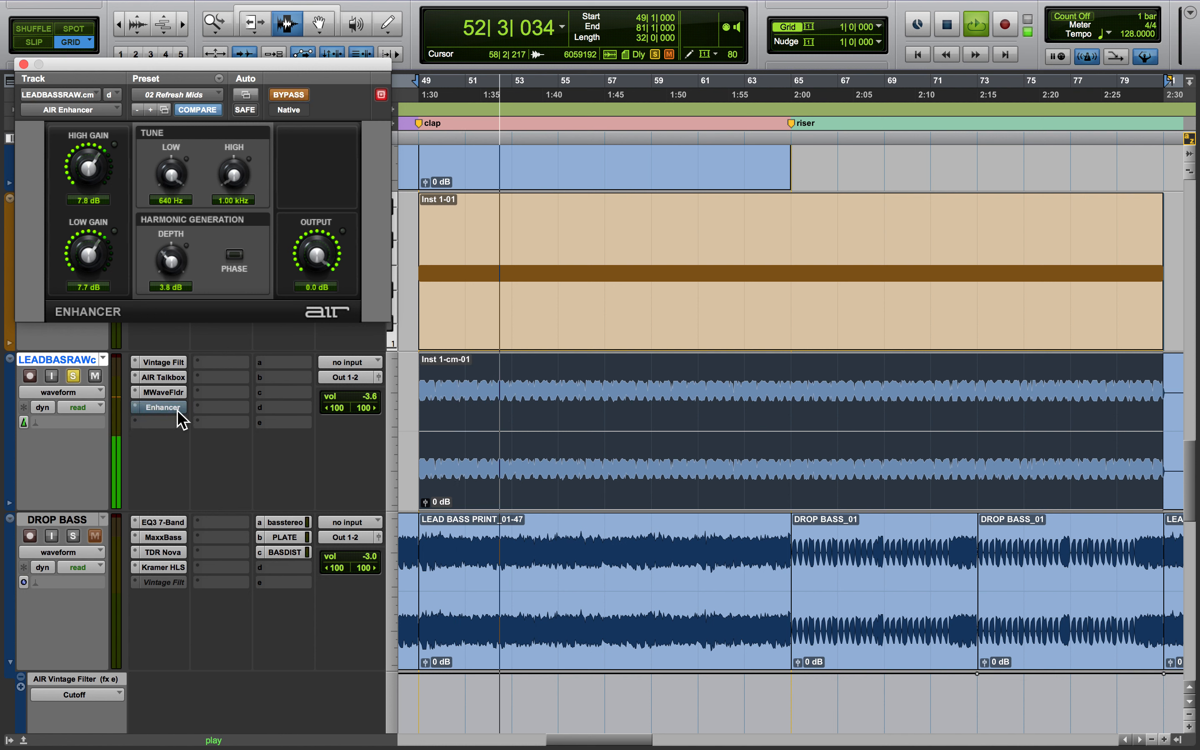
key(space)
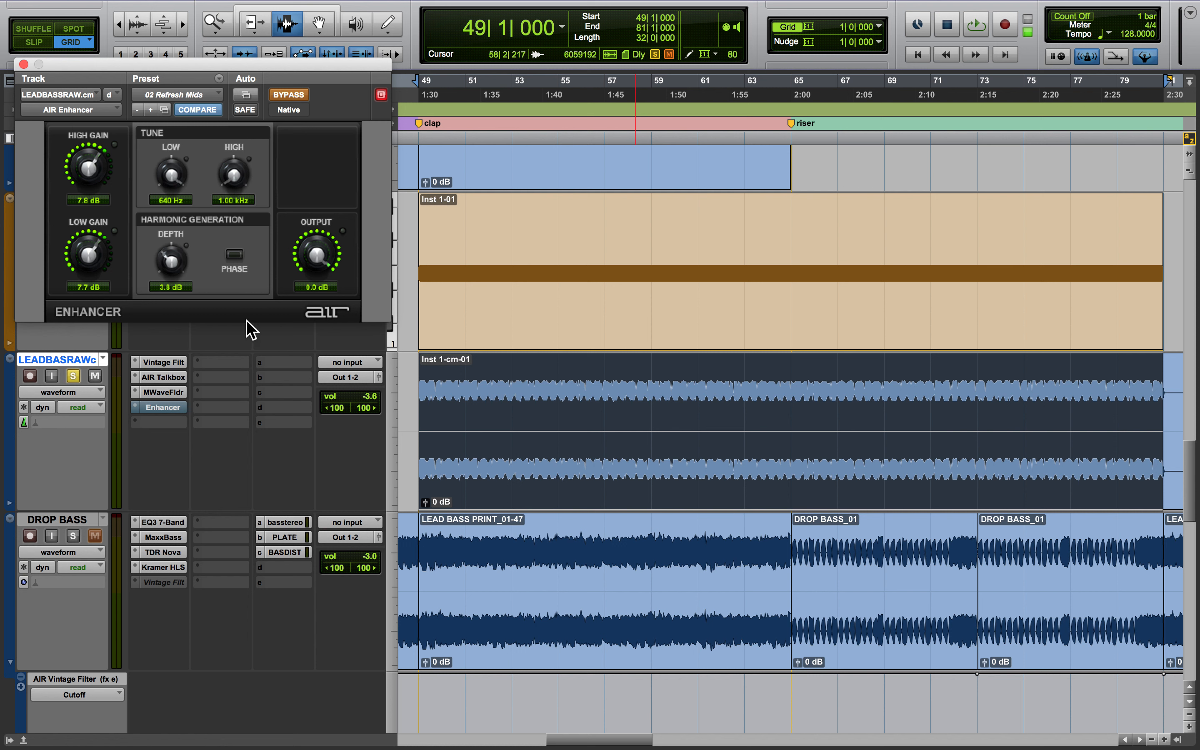
click(297, 92)
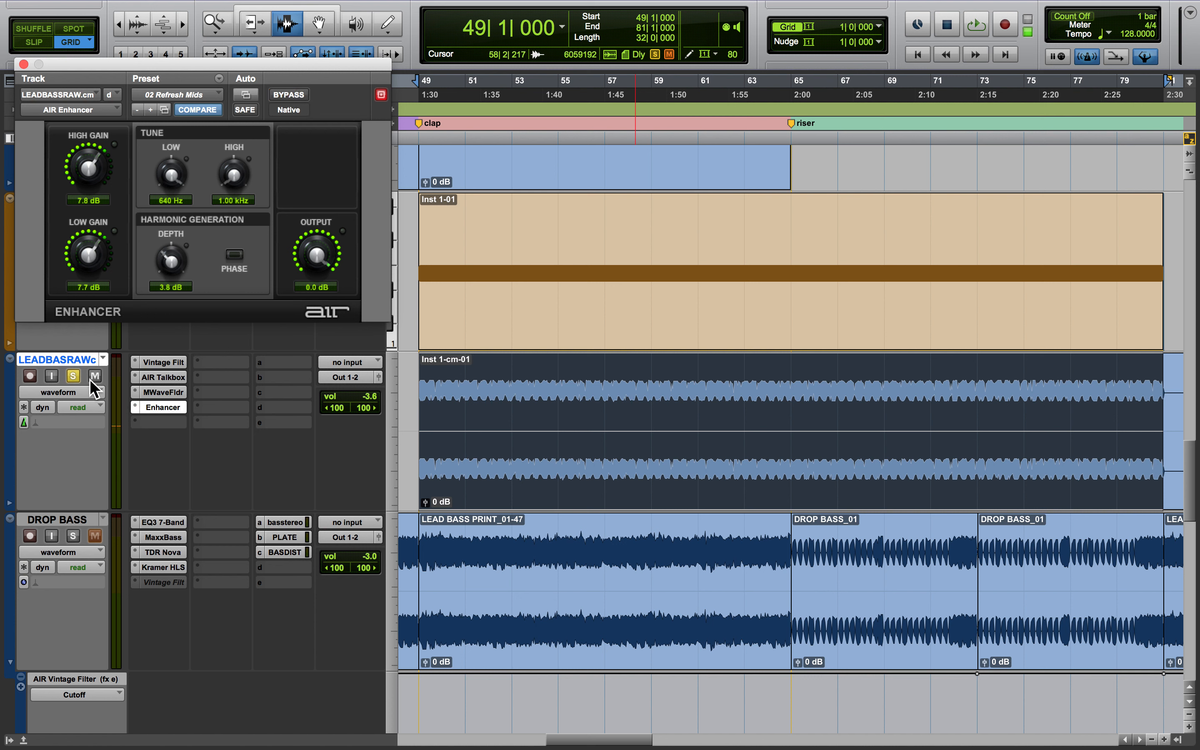
Move the solo from LEADBASSRAW.cm to the DROP BASS track, place the cursor at bar 49 and bypass its four active inserts.
click(77, 378)
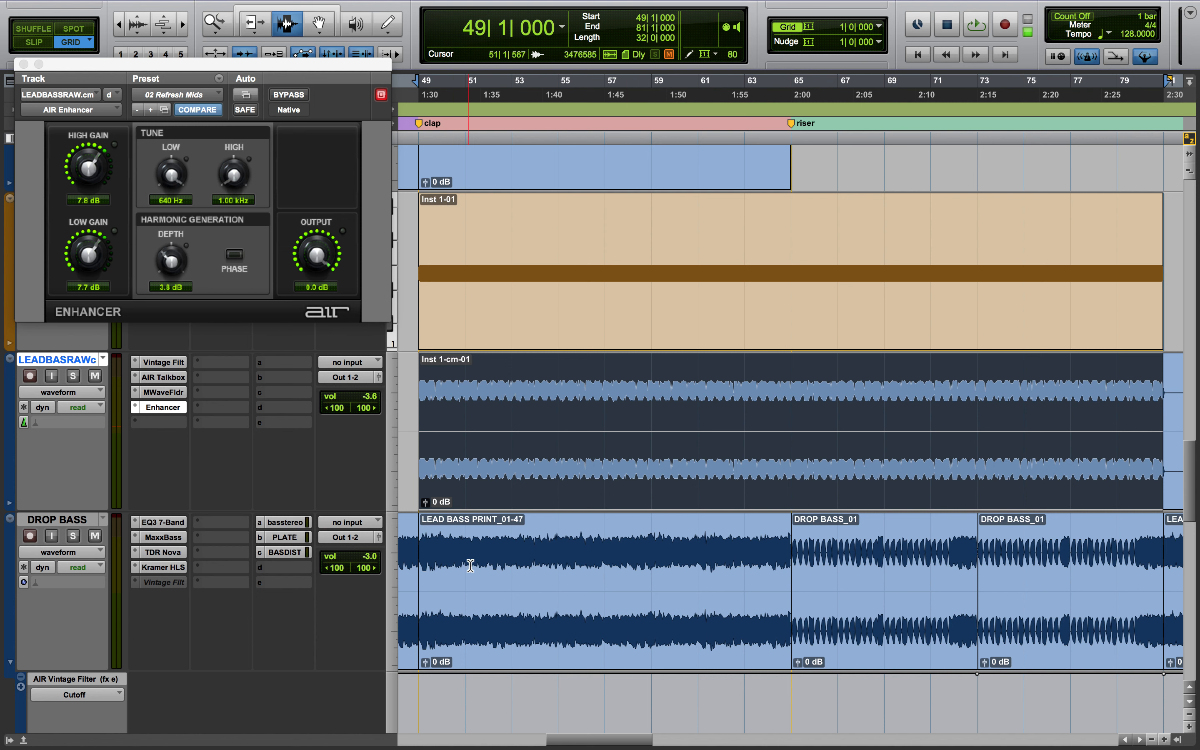
drag(436, 597, 789, 602)
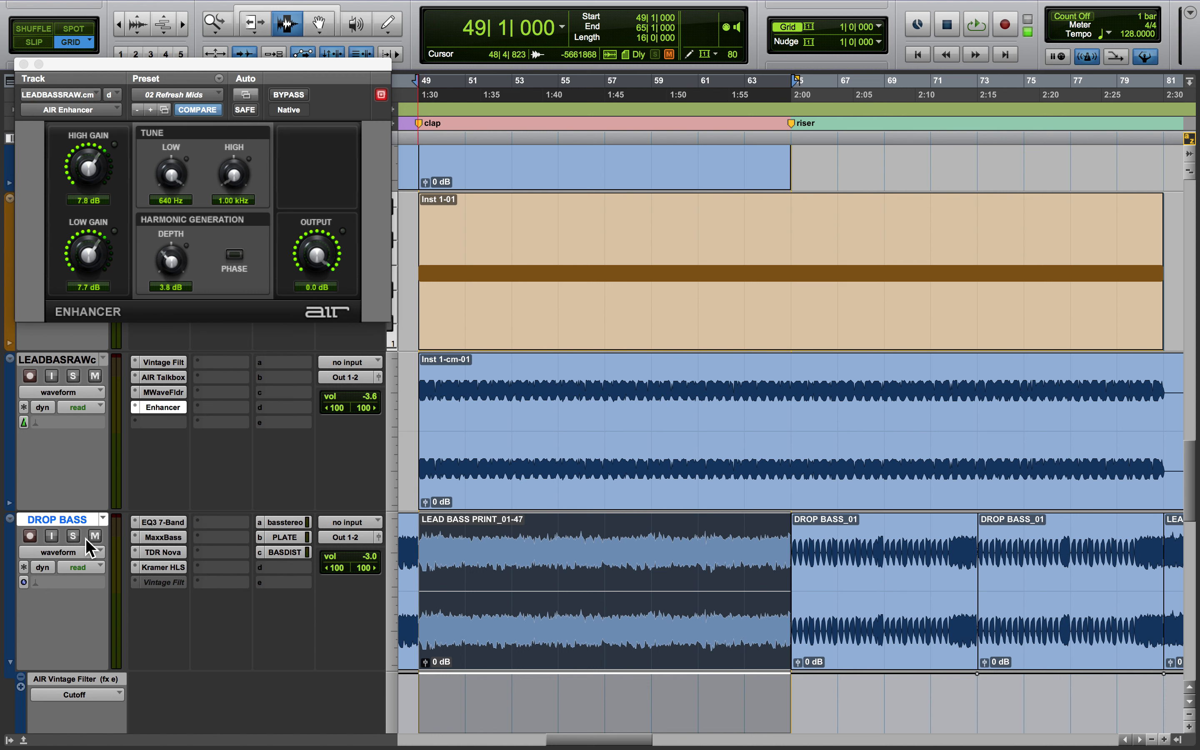
click(74, 537)
click(422, 588)
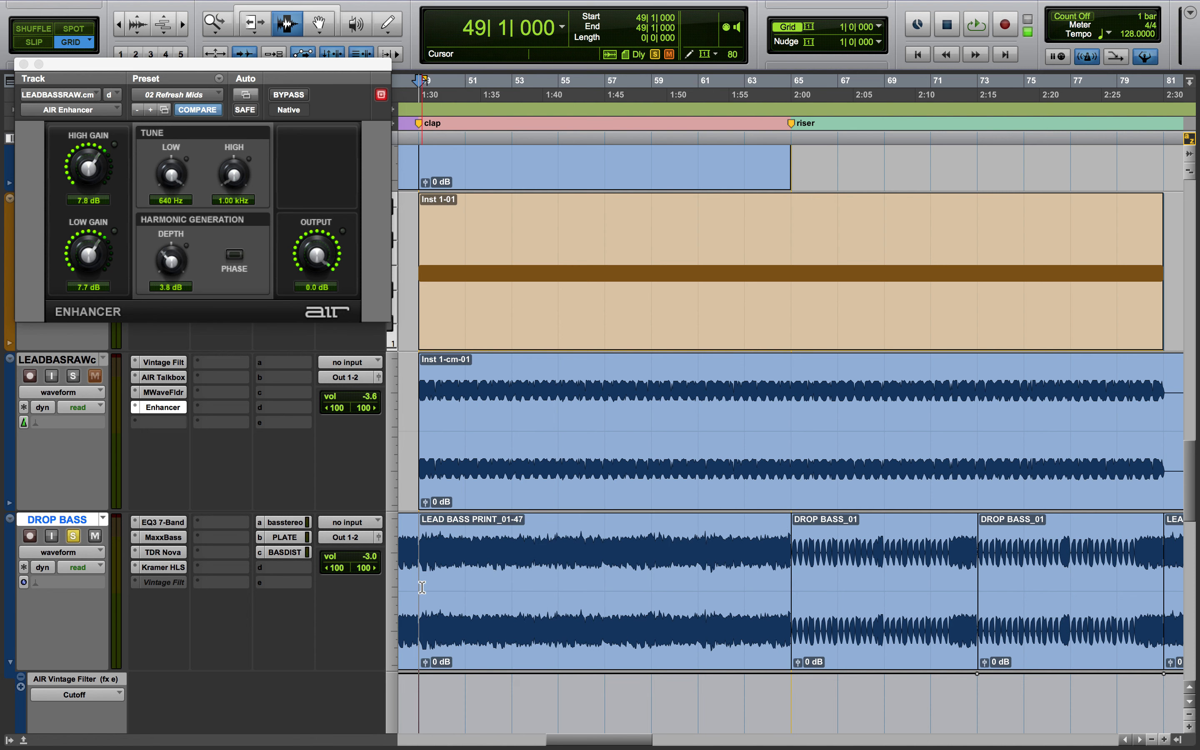
drag(164, 522, 164, 567)
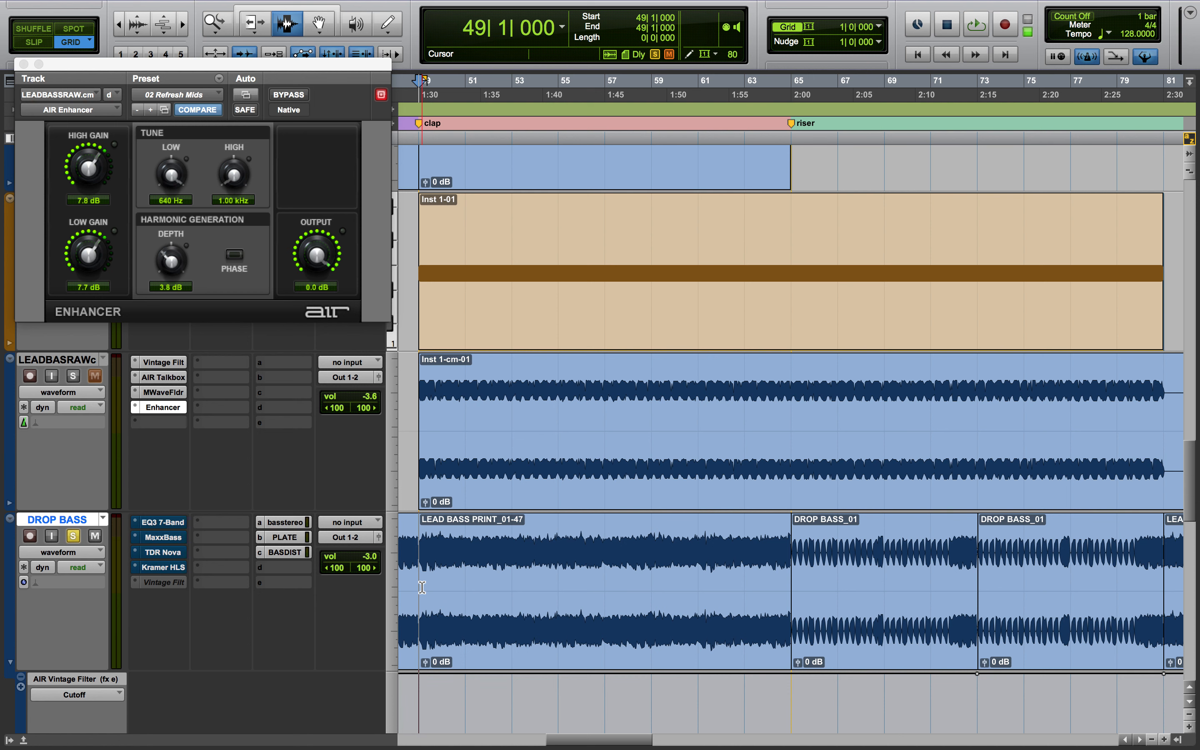
Take the EQ3 7-Band on the DROP BASS track out of bypass, set its LF gain to -2.6 dB and audition the track.
click(183, 522)
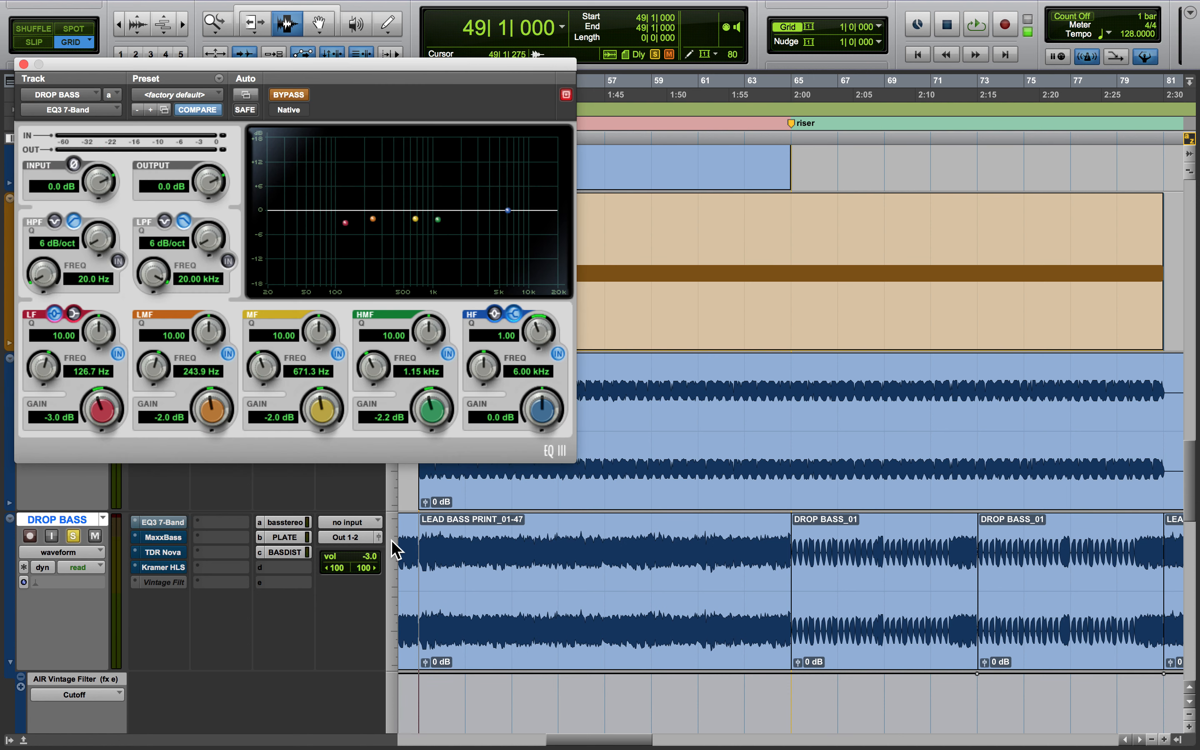
click(300, 94)
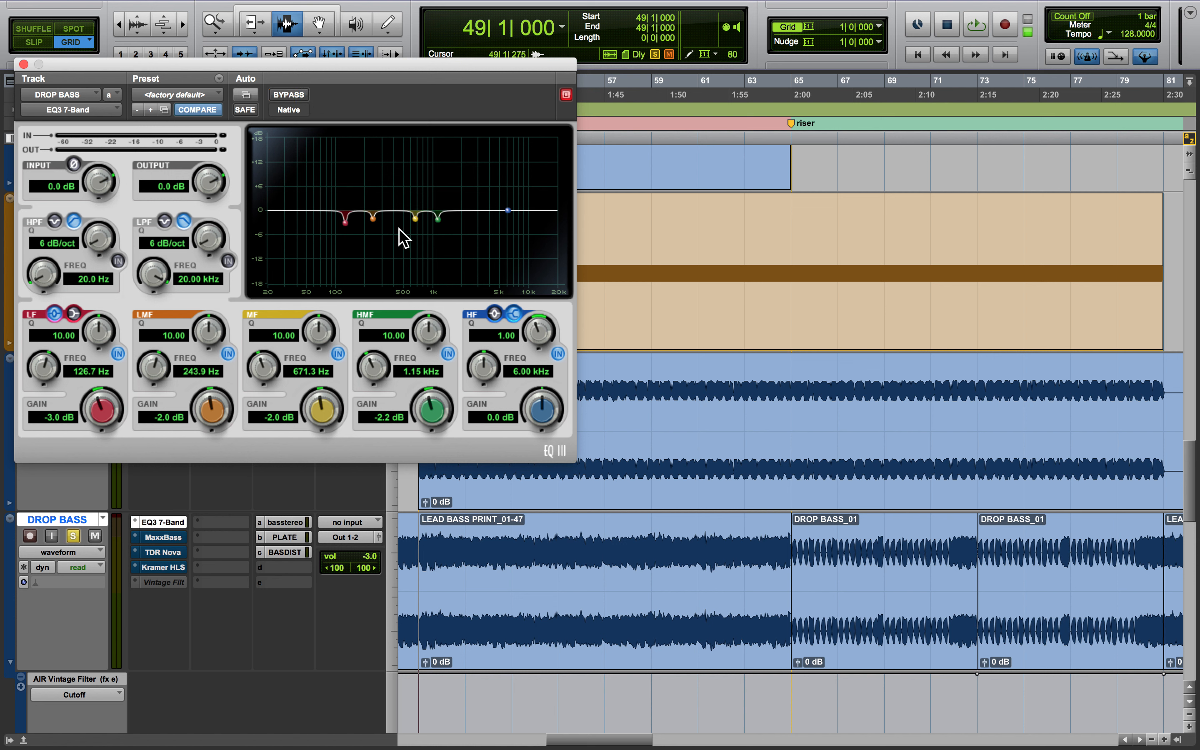
drag(105, 366, 108, 438)
drag(94, 422, 94, 429)
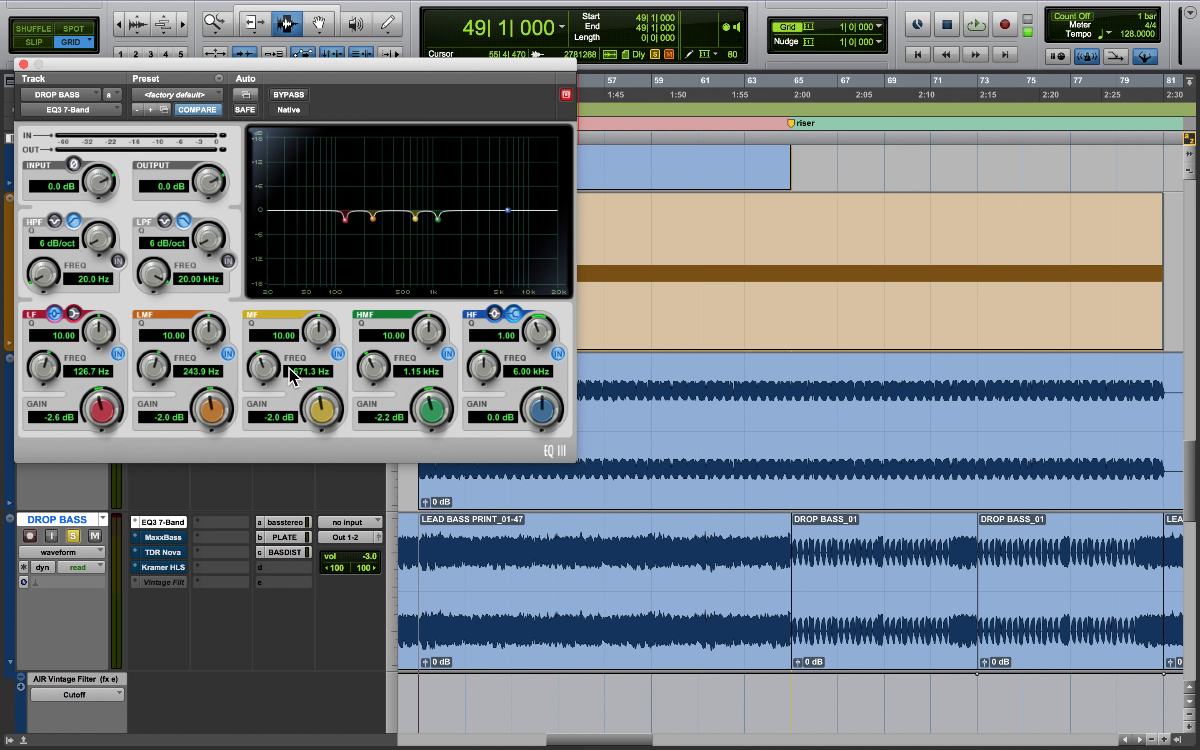
click(23, 64)
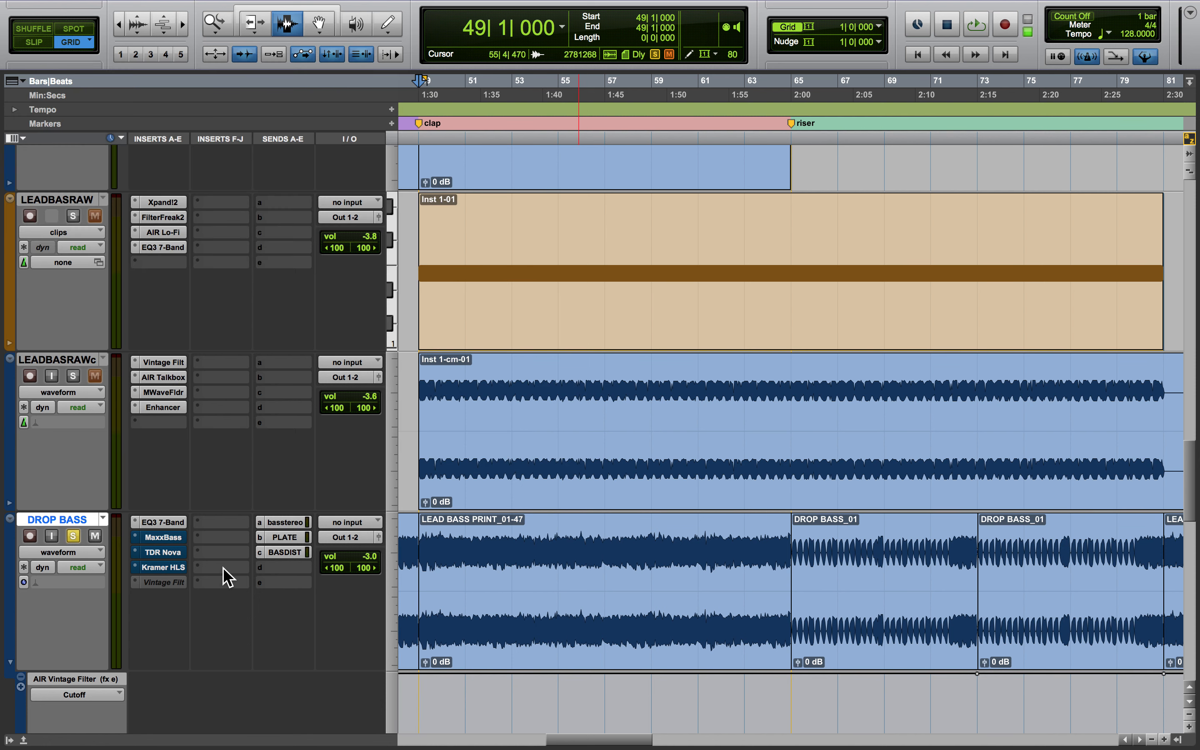
key(space)
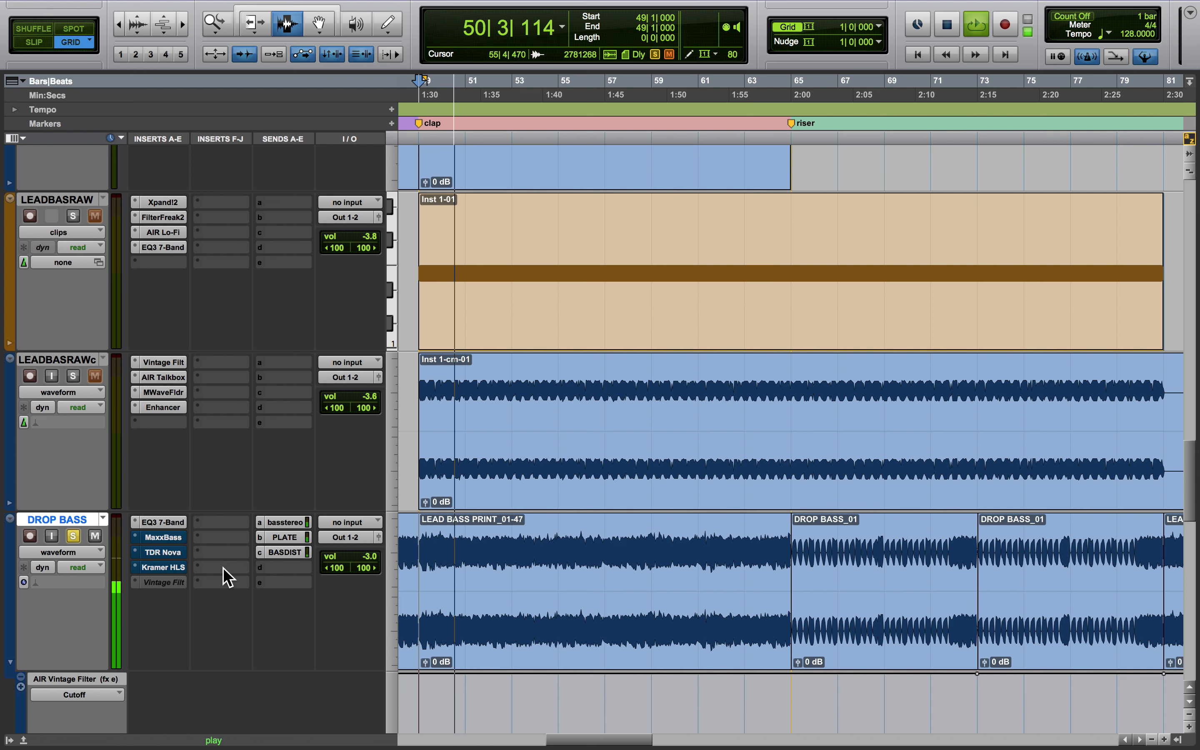
key(space)
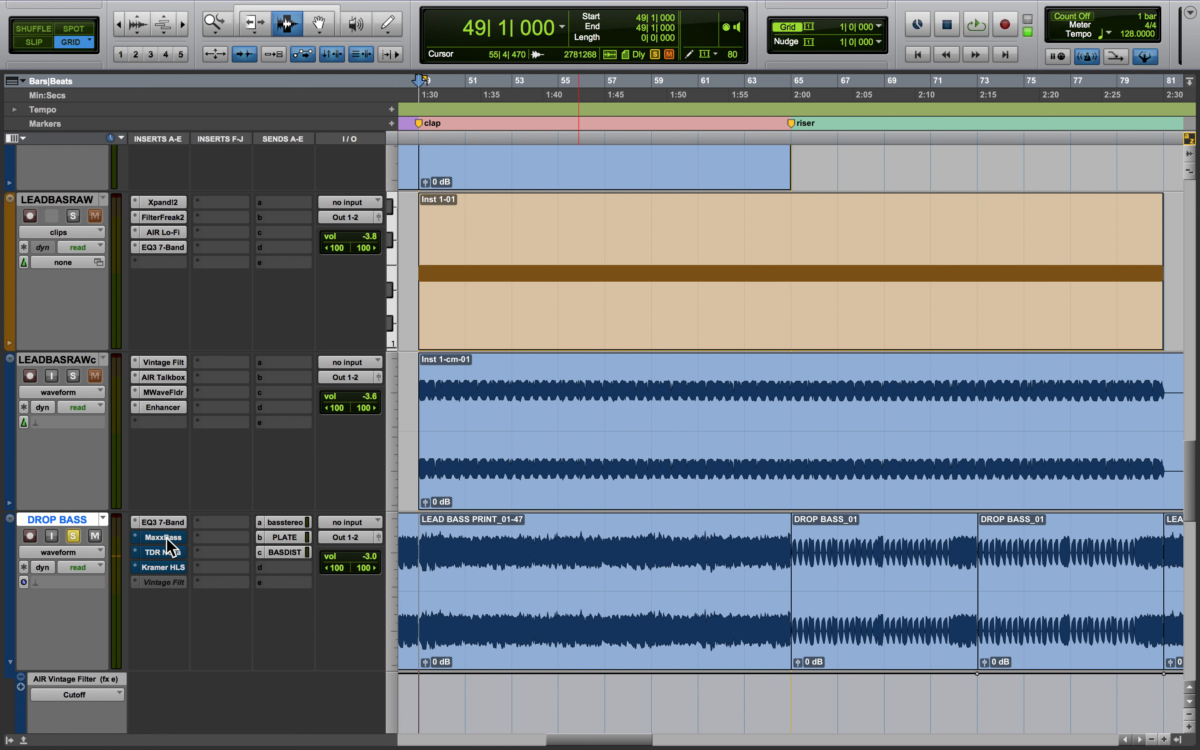
Take the MaxxBass on the DROP BASS track out of bypass and audition its effect.
click(166, 537)
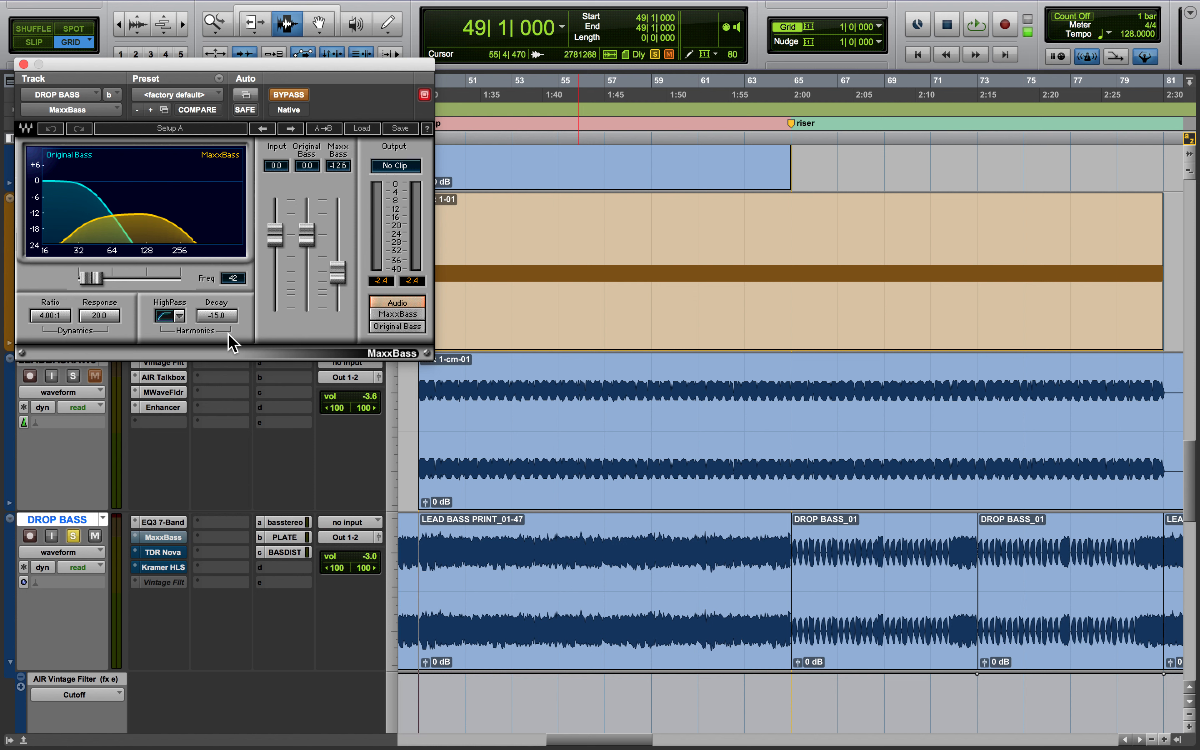
click(304, 94)
key(space)
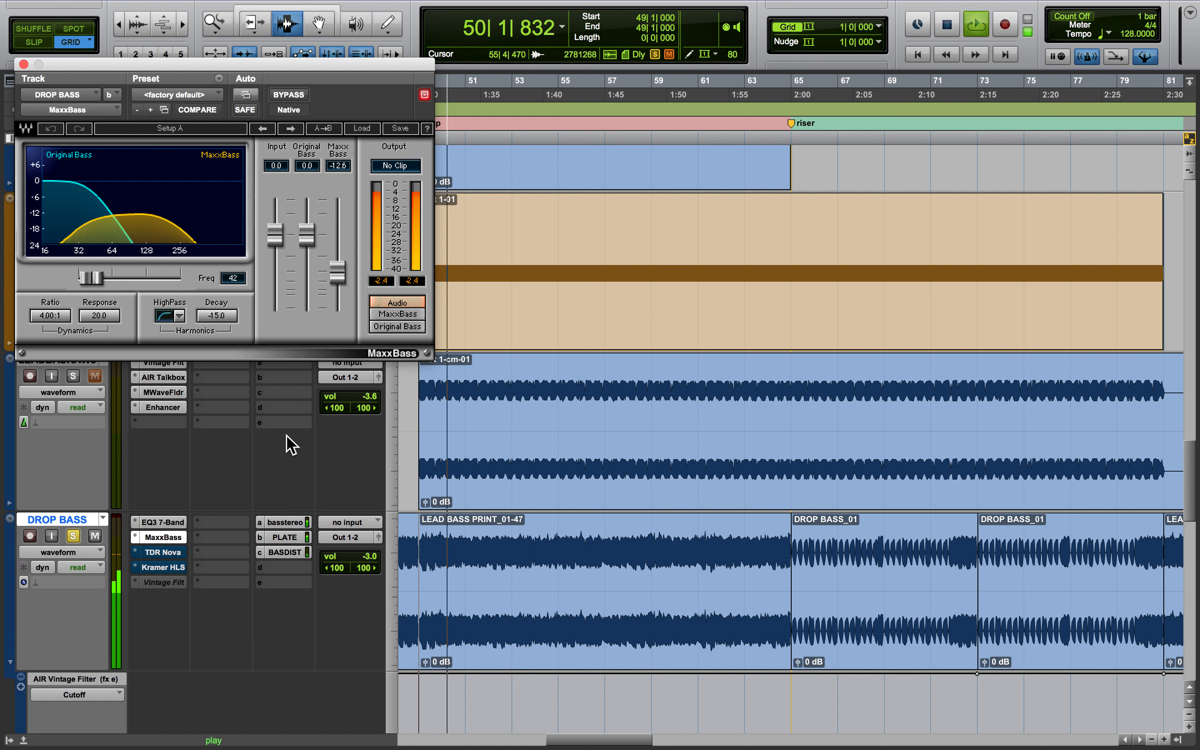
key(space)
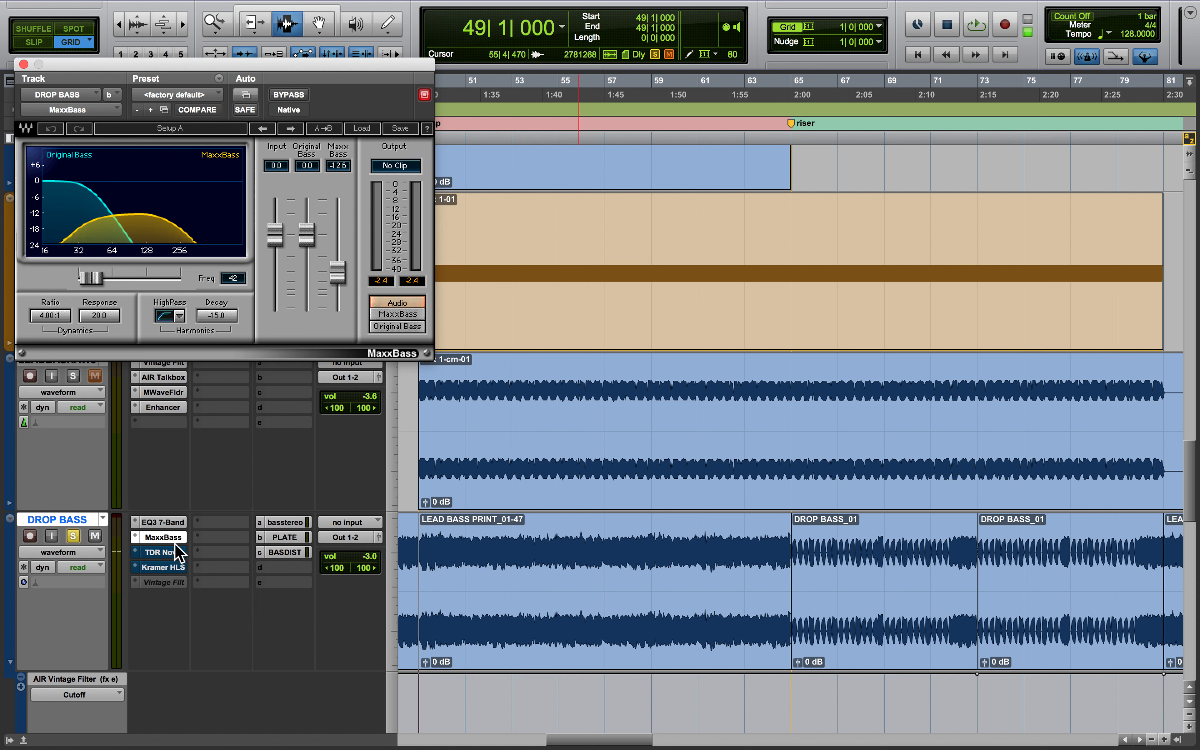
Take the TDR Nova on the DROP BASS track out of bypass, examine its high-pass filter and close the plug-in.
click(169, 550)
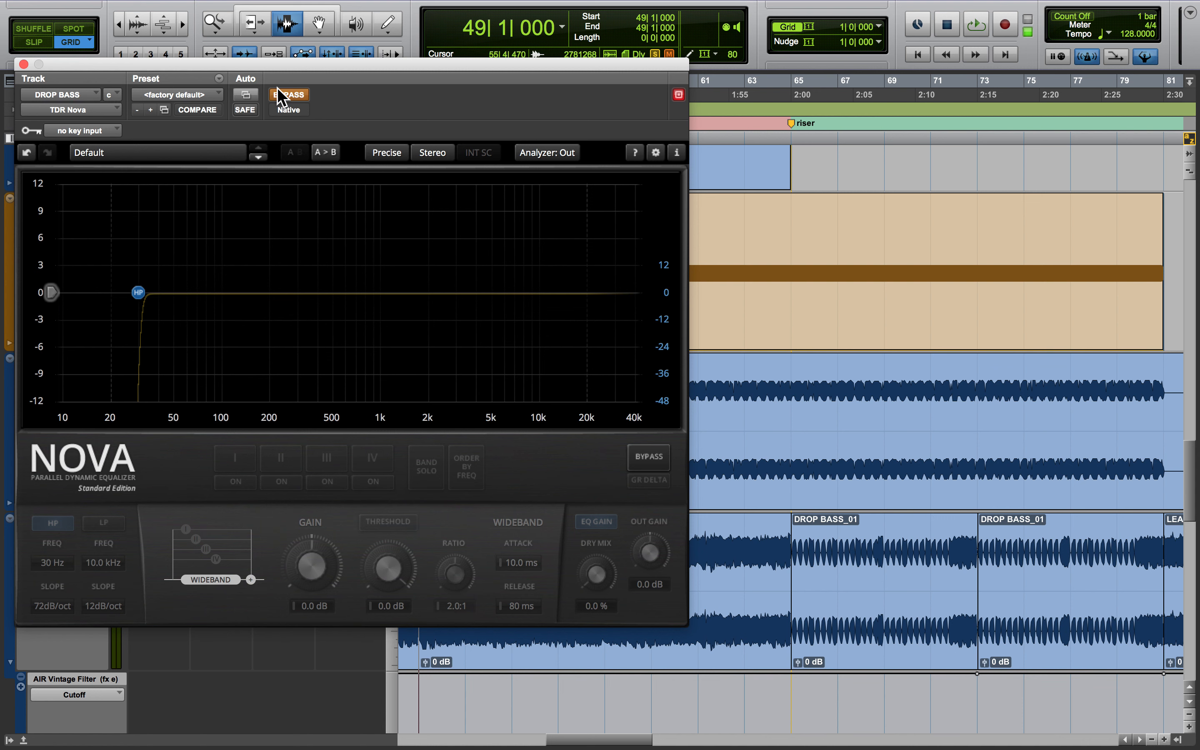
drag(253, 64, 518, 98)
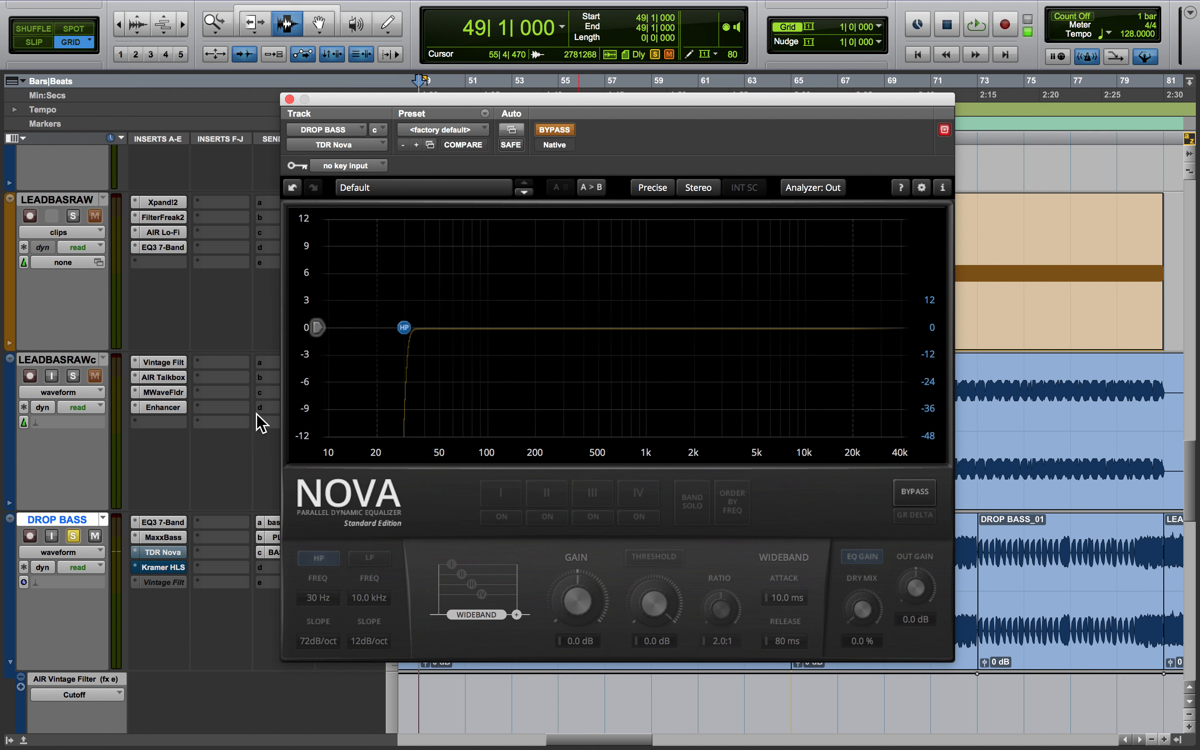
click(289, 100)
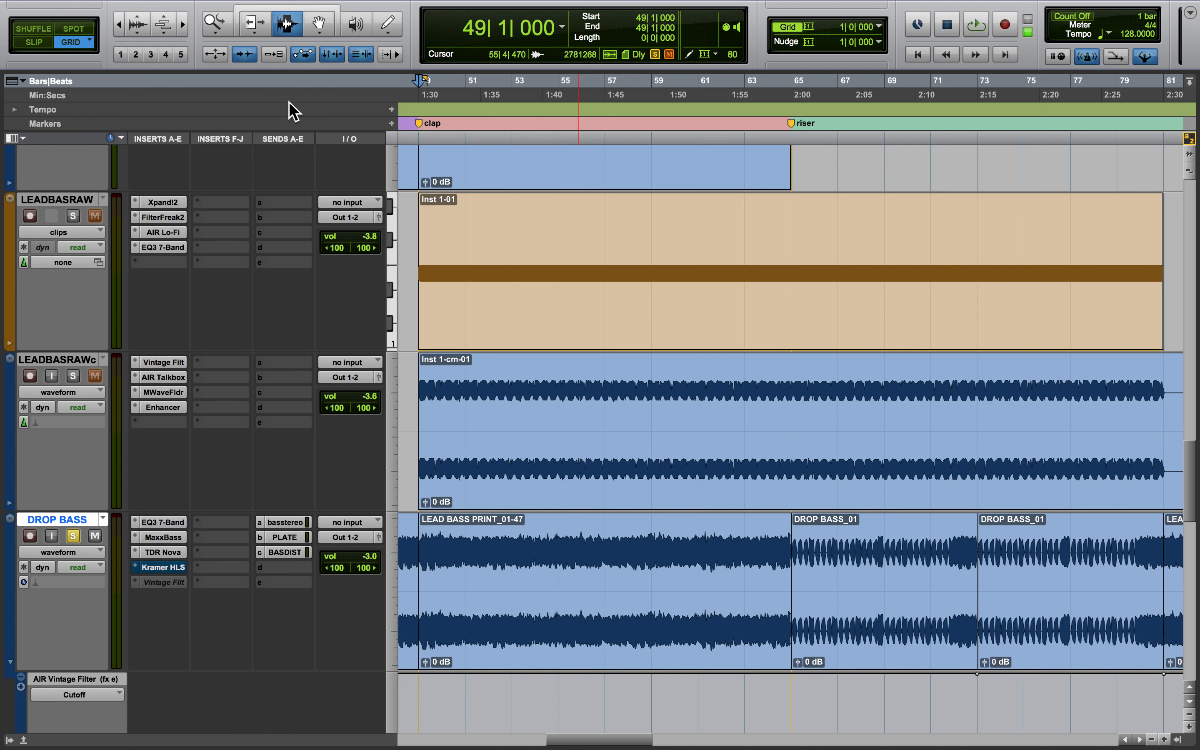
click(158, 551)
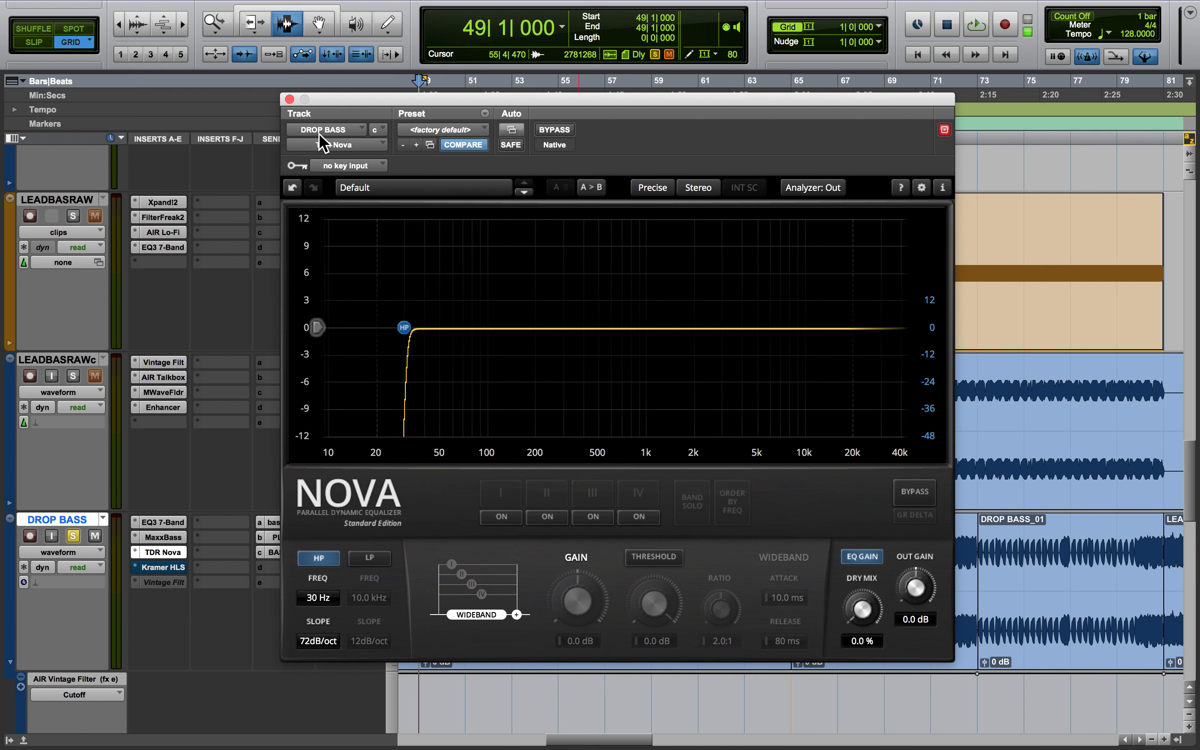
click(290, 99)
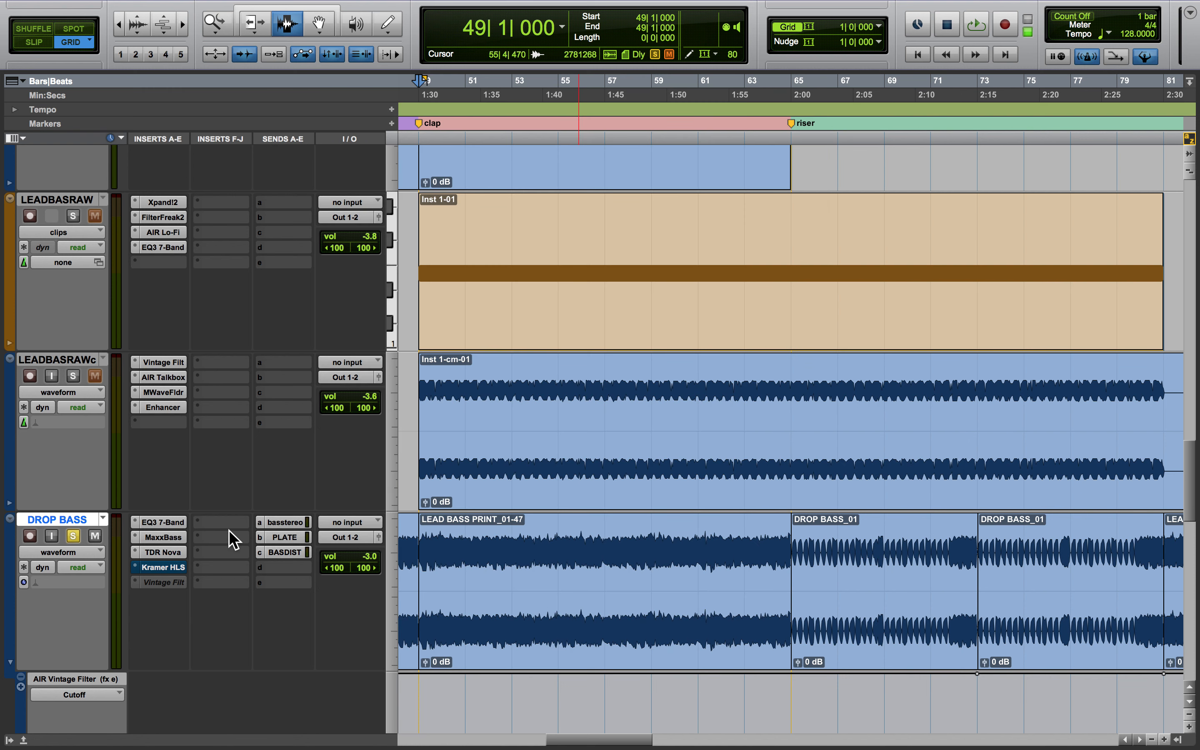
Take the Kramer HLS on the DROP BASS track out of bypass, audition the track and close the plug-in.
click(180, 569)
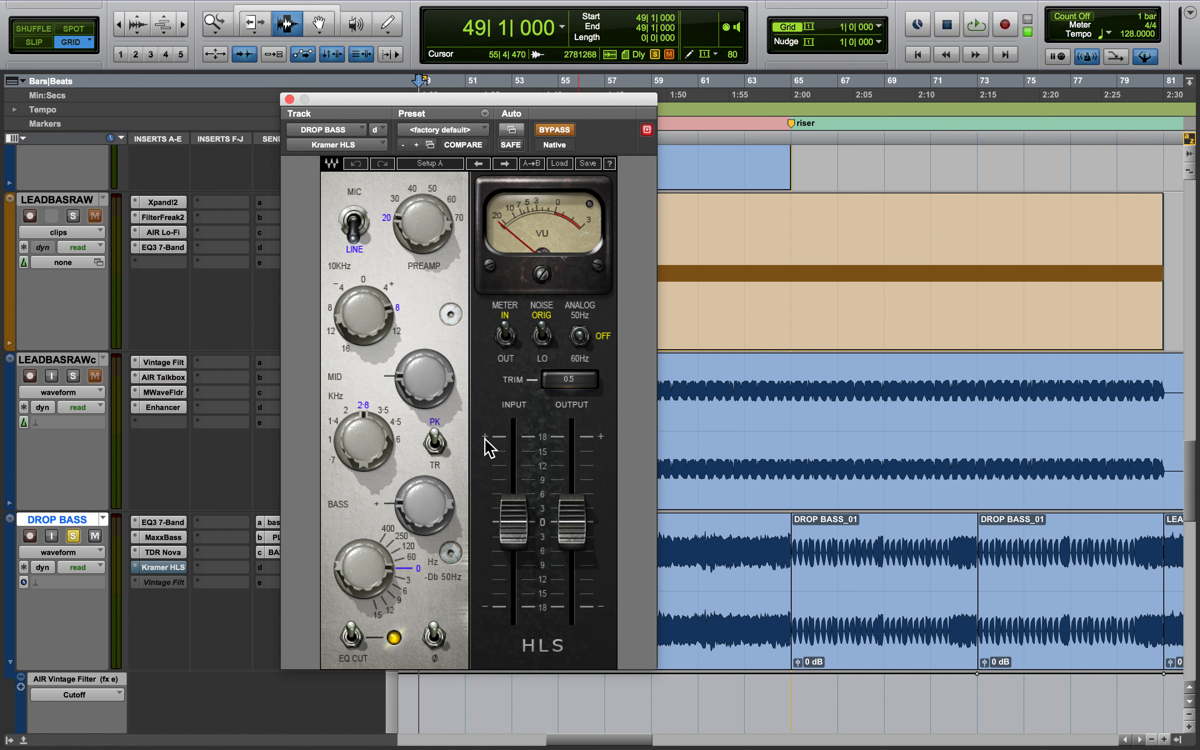
click(563, 131)
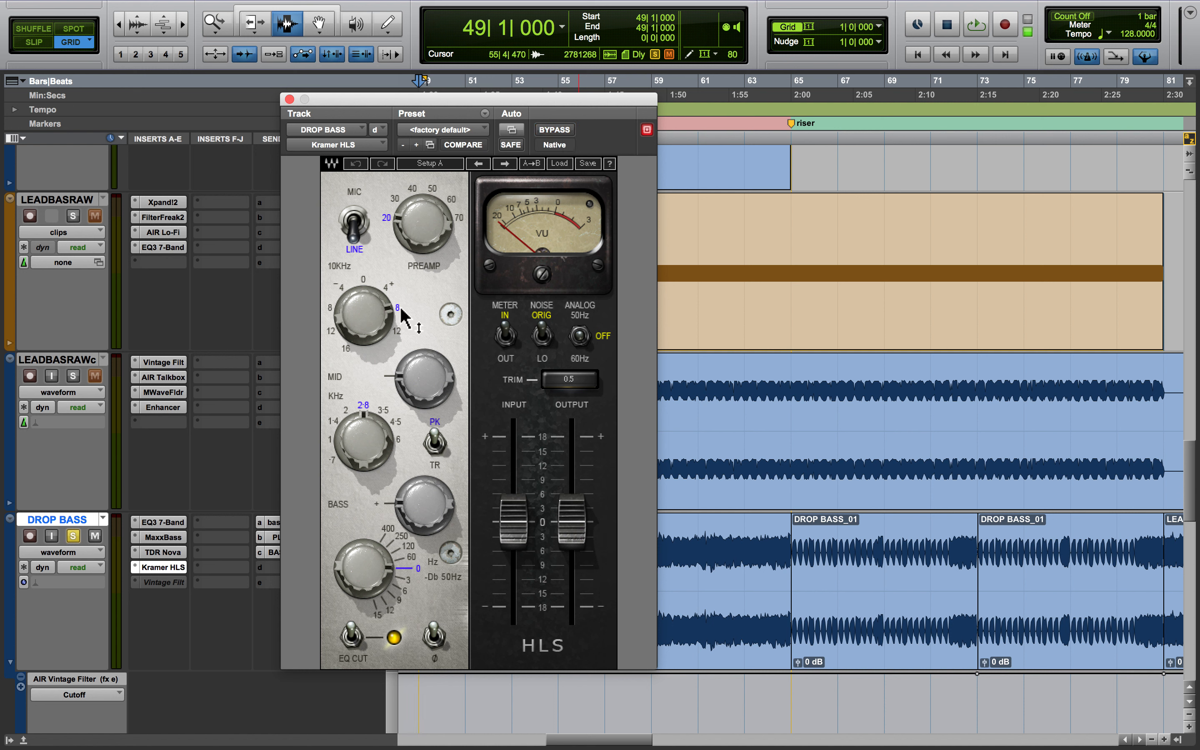
key(space)
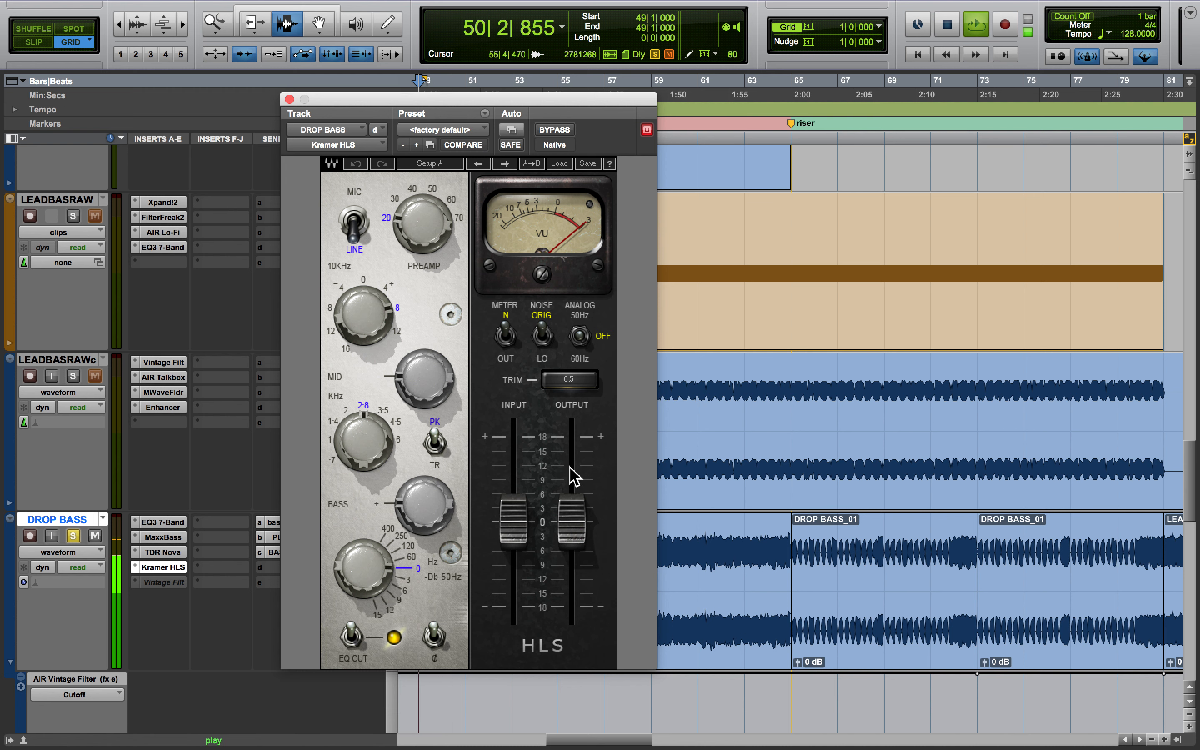
key(space)
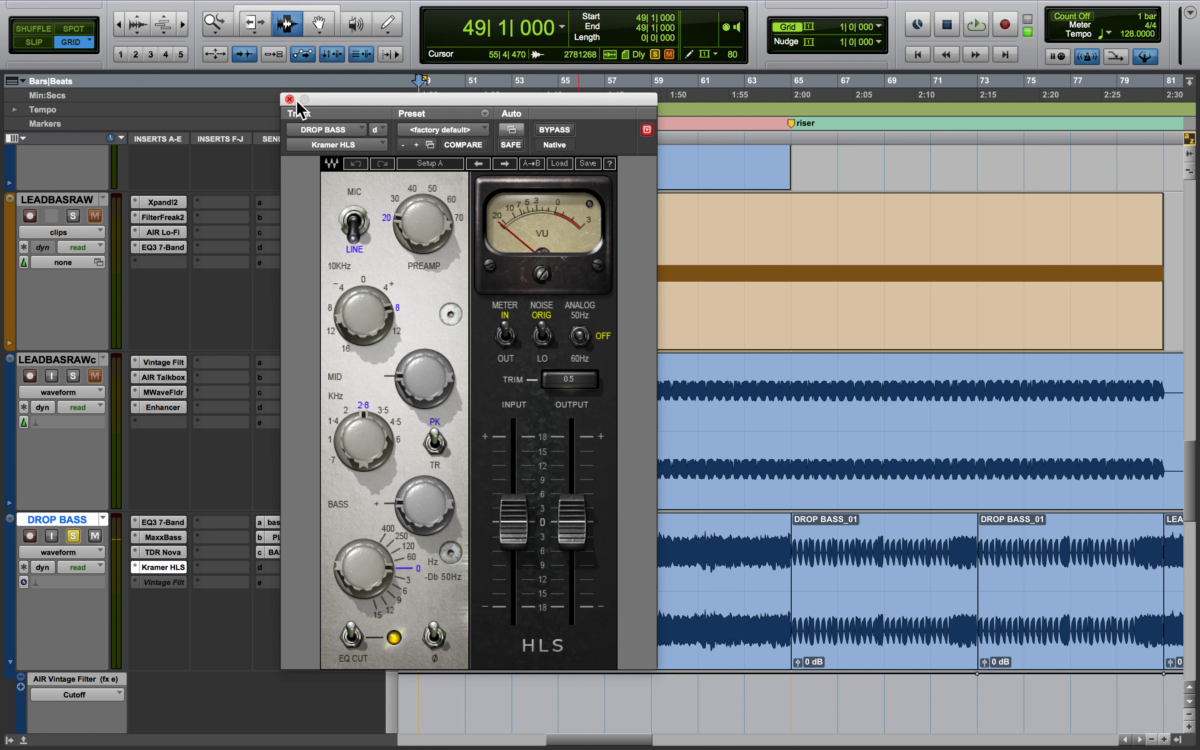
click(290, 99)
Examine the bass stereo, PLATE and BASS DIST send levels on the DROP BASS track, and close the send window.
scroll(498, 543, down, 5)
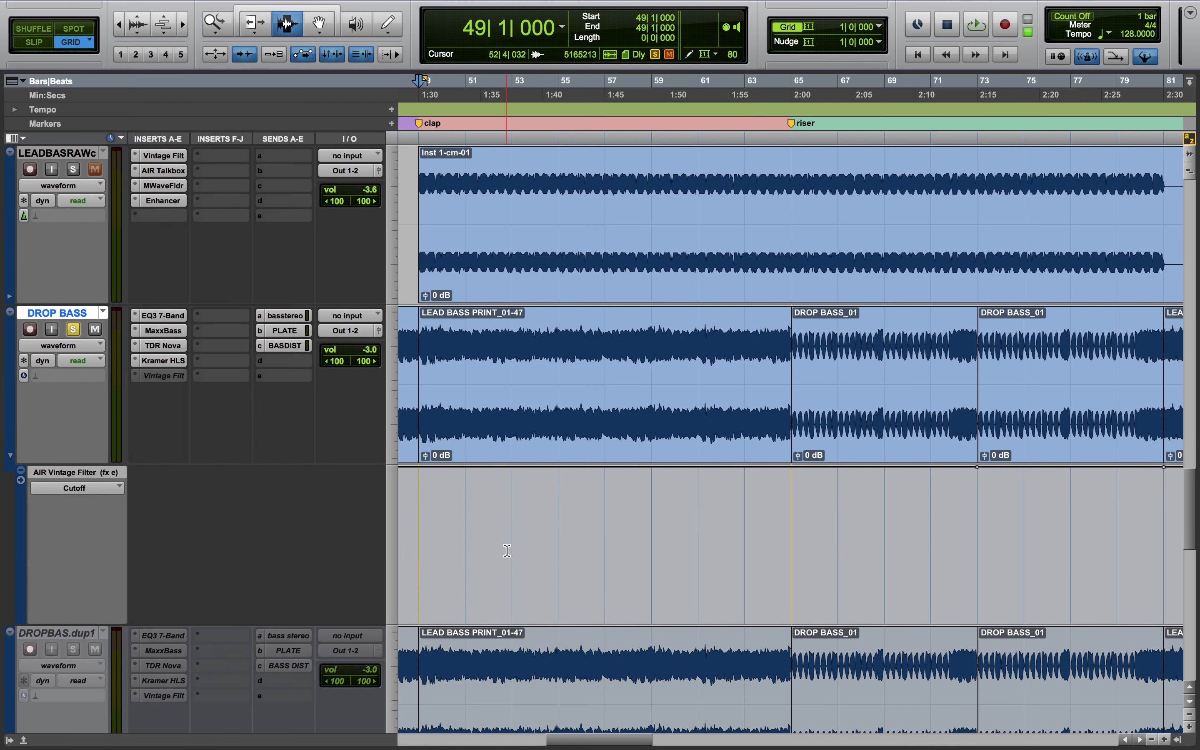
click(287, 315)
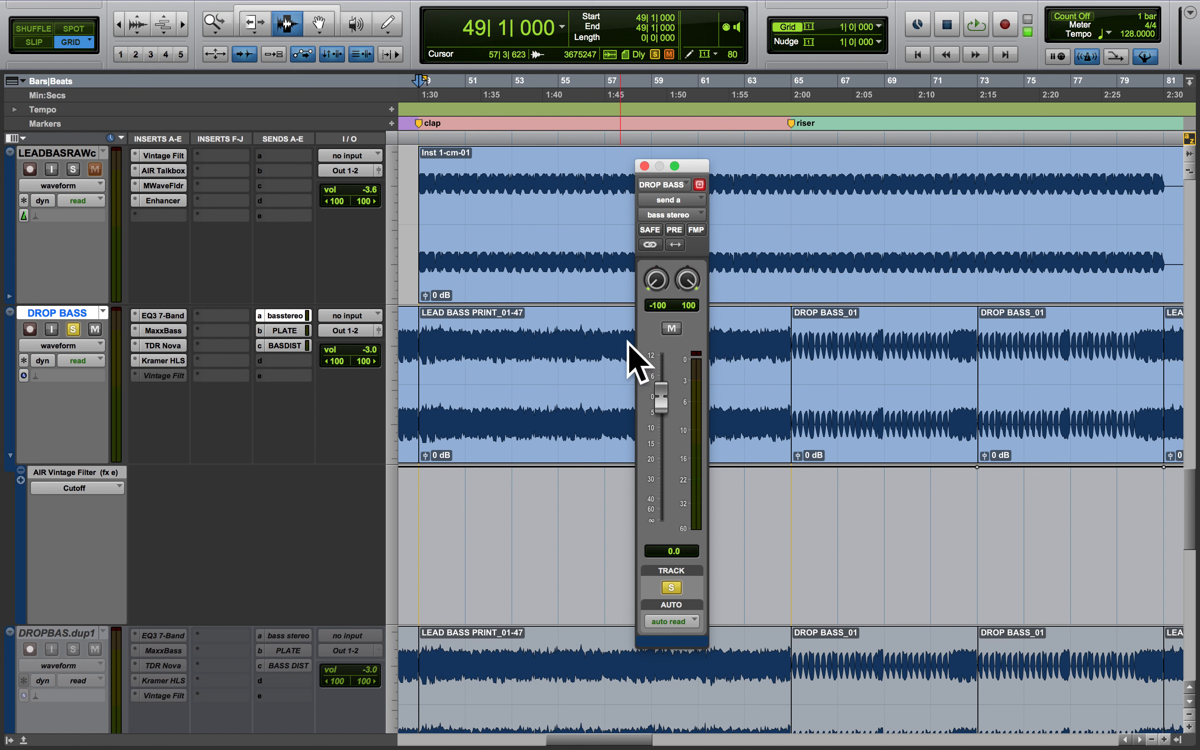
click(284, 329)
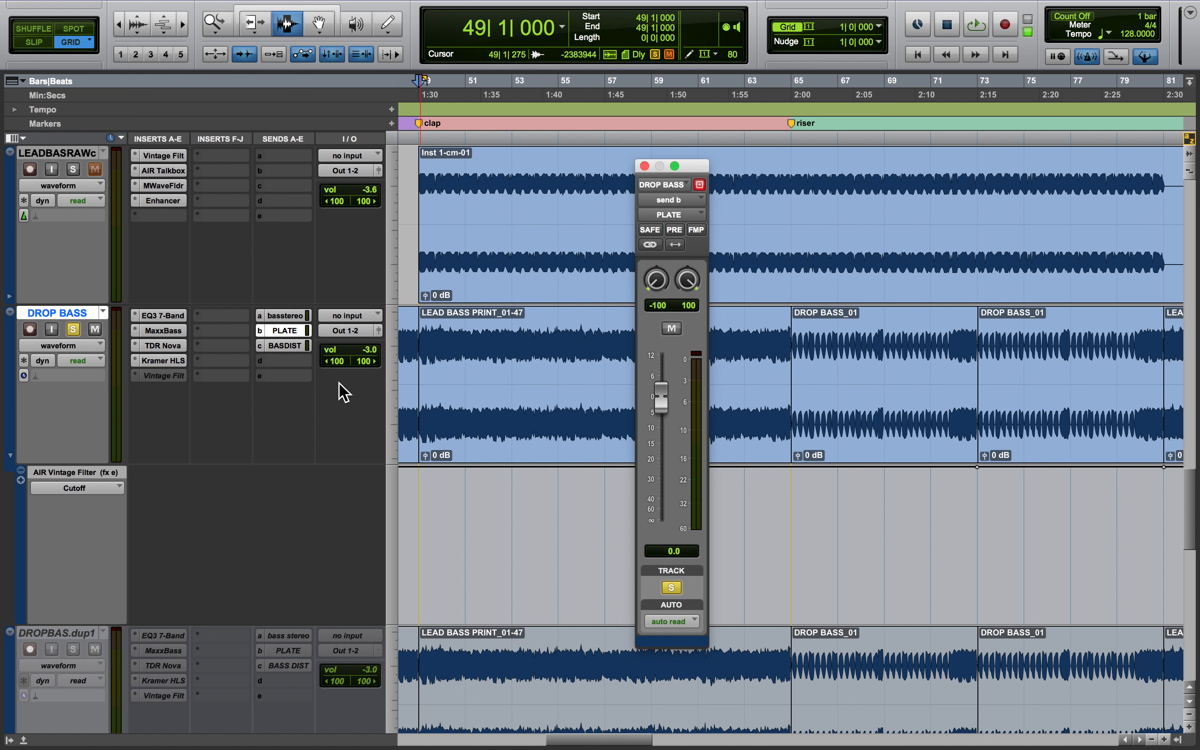
click(301, 344)
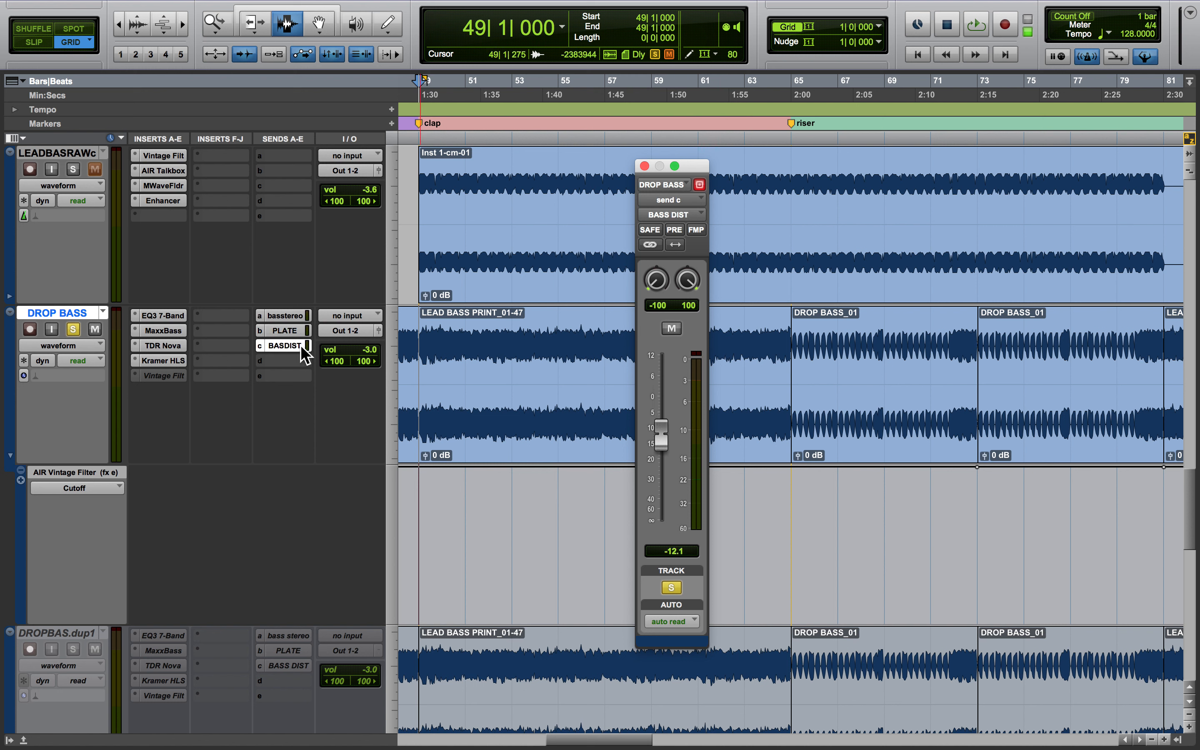
click(645, 165)
Locate the return tracks below DROP BASS and open the output fader window of the bass stereo track.
scroll(512, 355, down, 10)
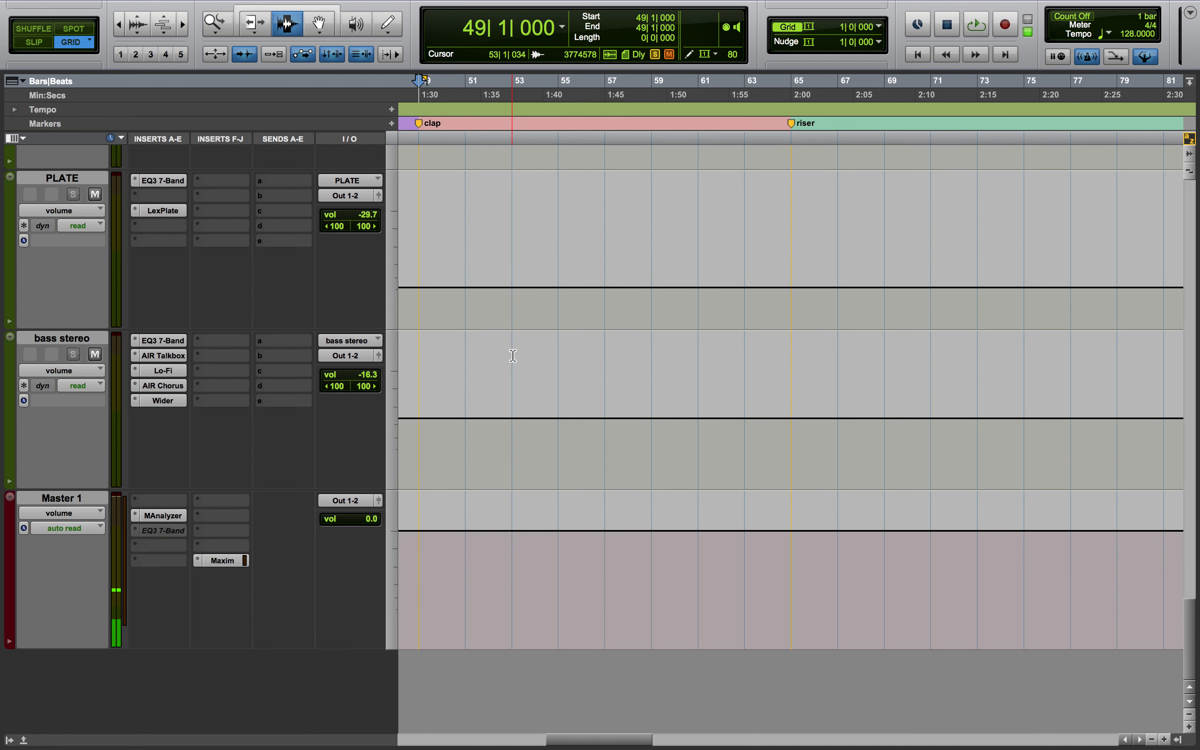
scroll(513, 355, up, 3)
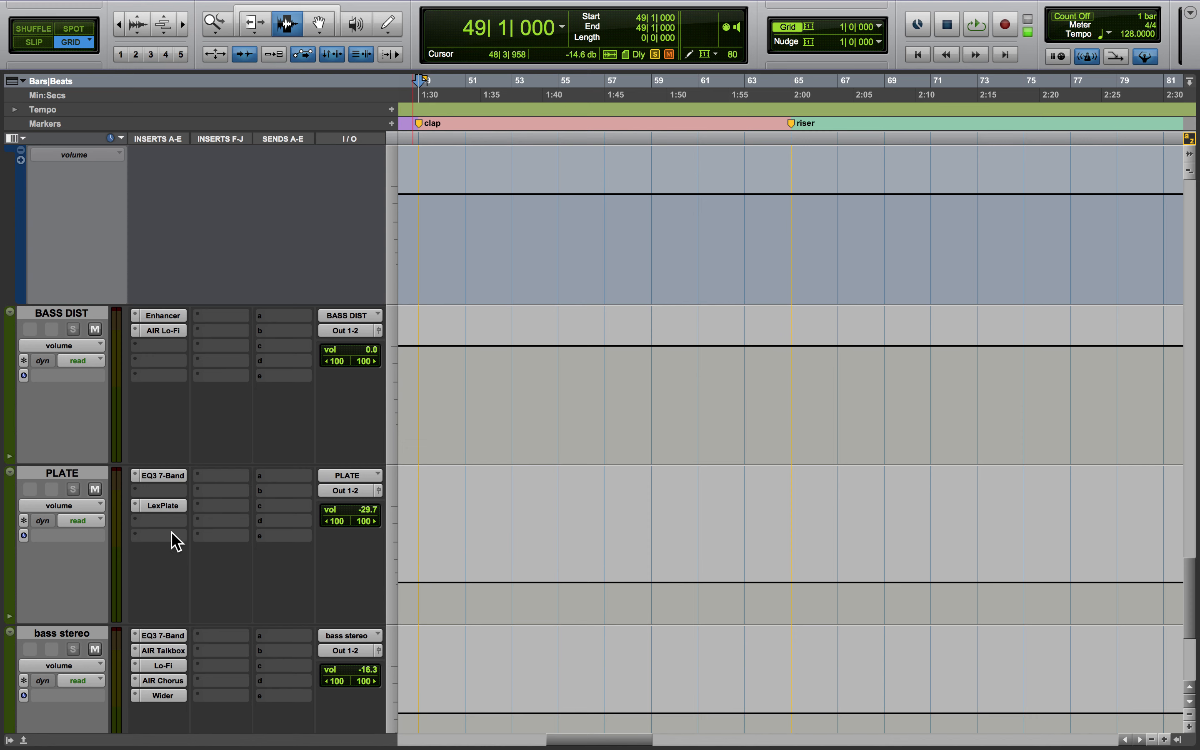
scroll(167, 538, up, 3)
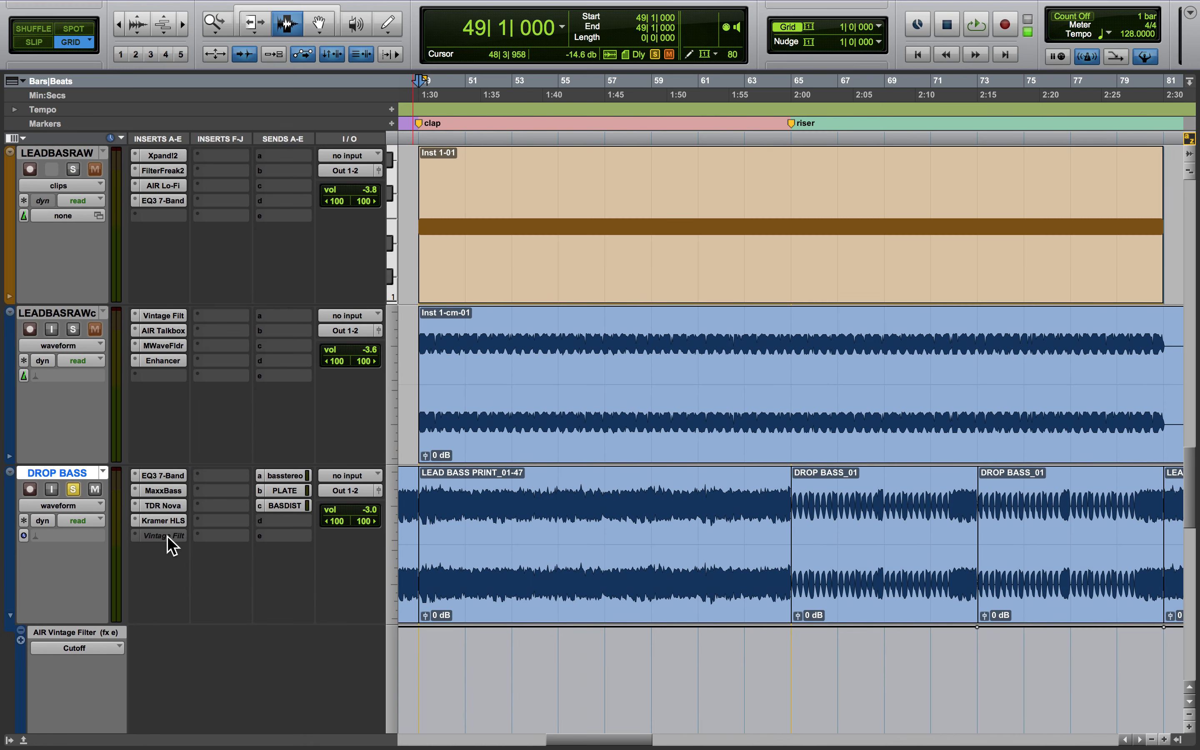
scroll(168, 544, down, 8)
scroll(167, 544, up, 2)
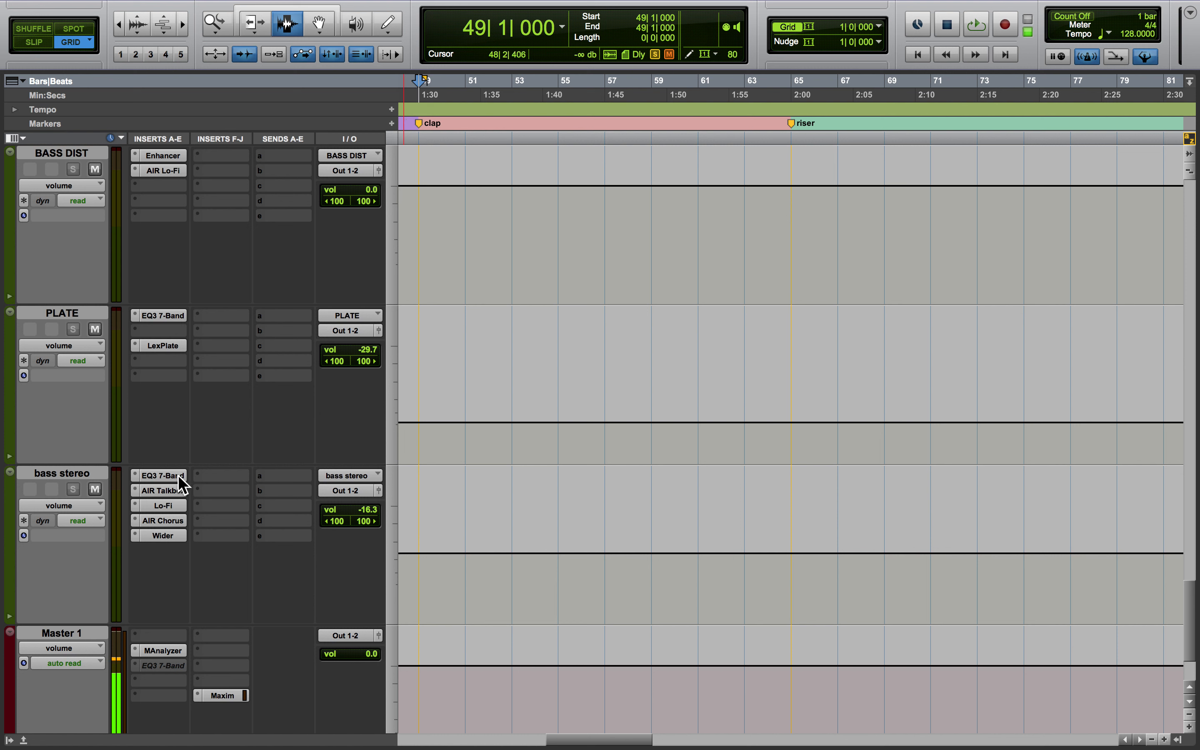
click(378, 490)
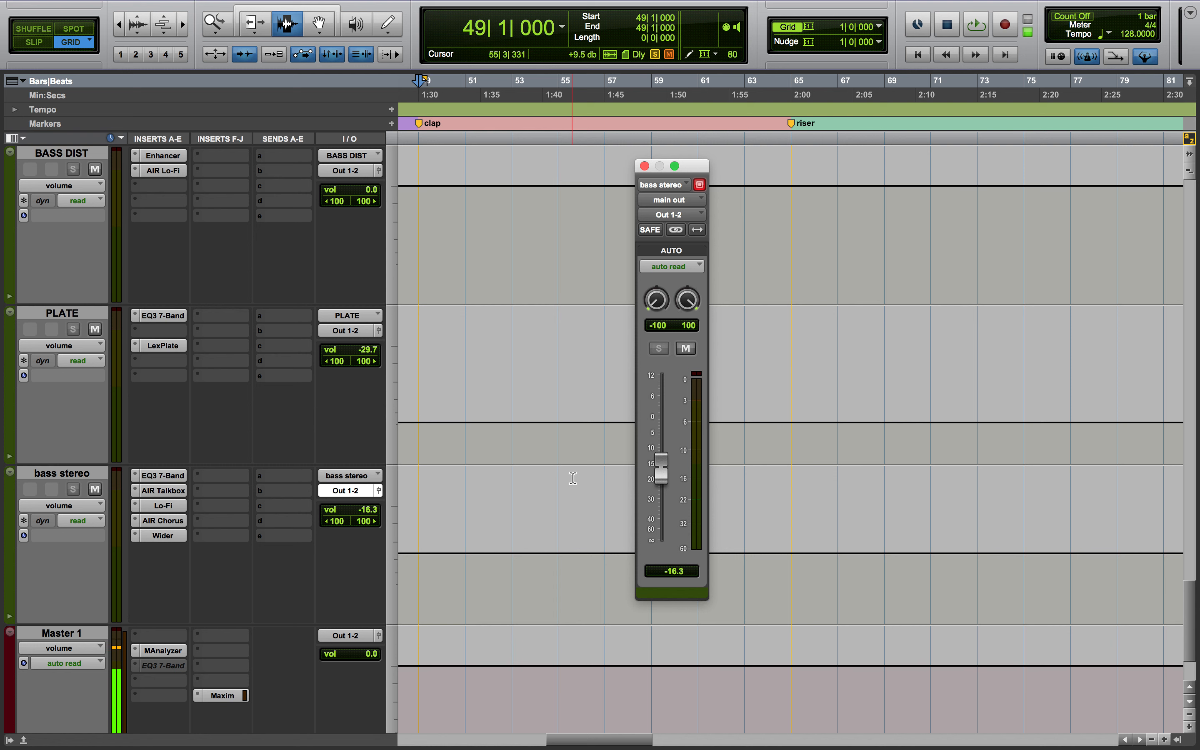
Examine the EQ3 7-Band, AIR Talkbox, Lo-Fi, AIR Chorus and Wider settings on the bass stereo track, and close the plug-in window.
click(165, 475)
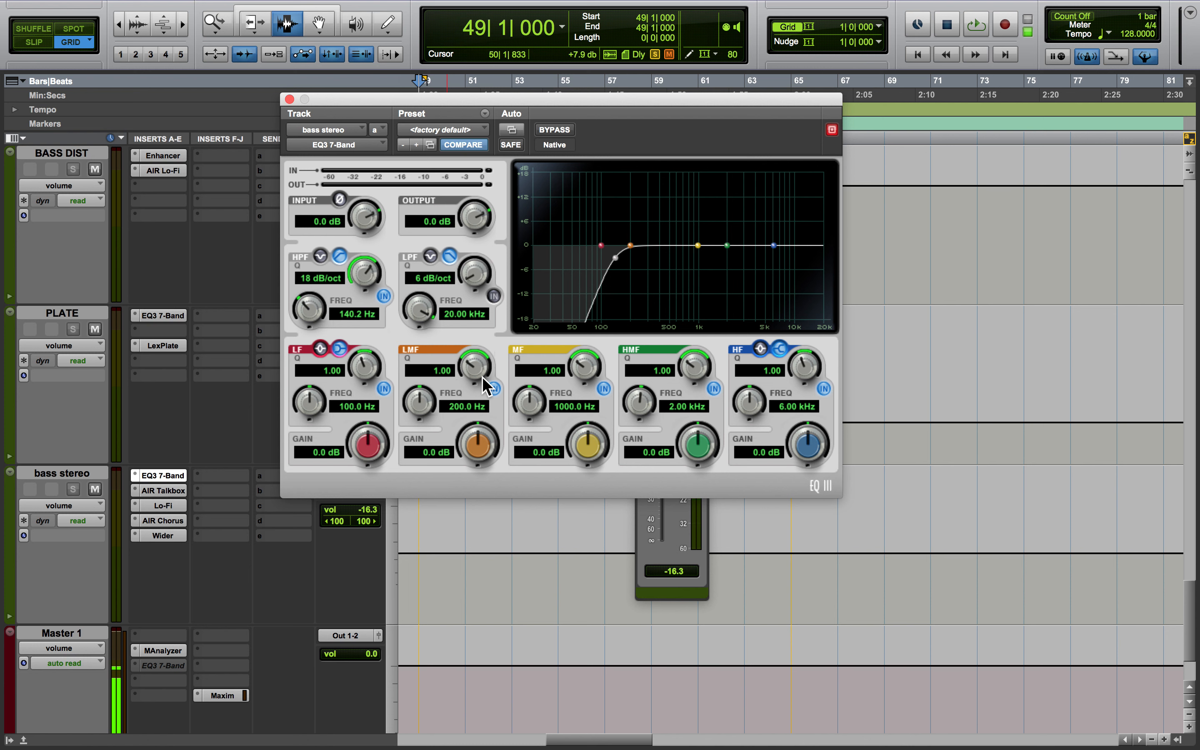
click(152, 491)
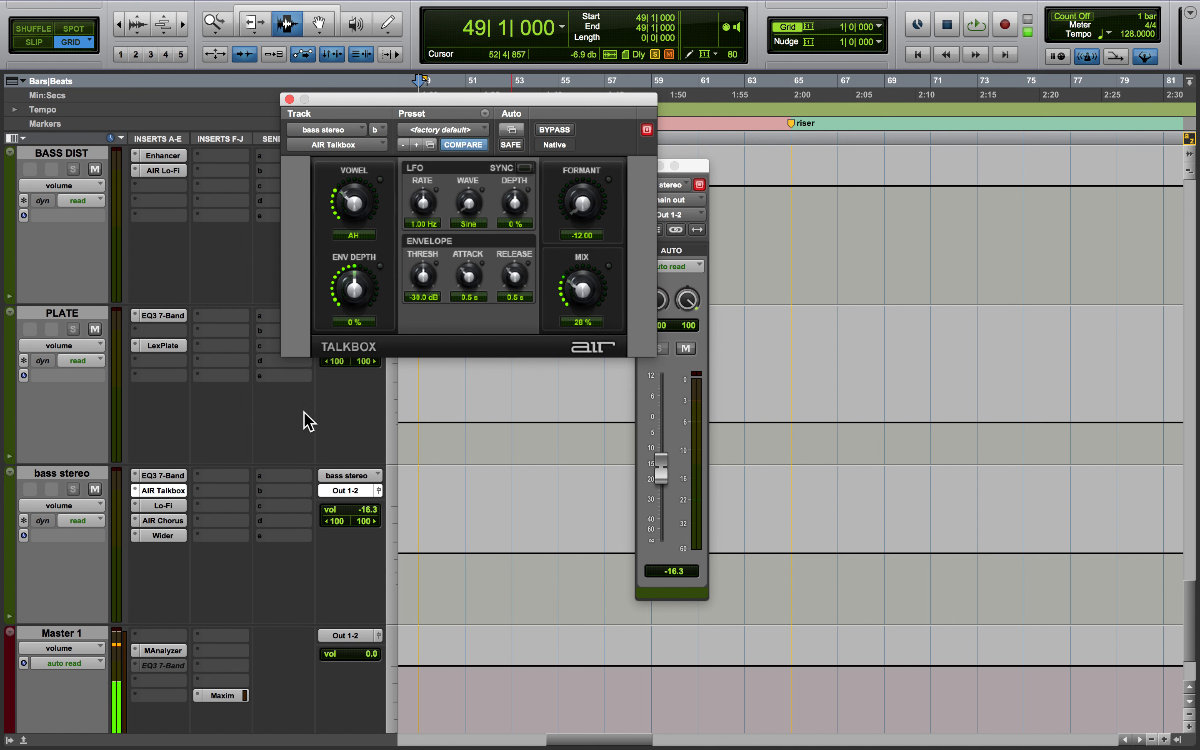
click(167, 506)
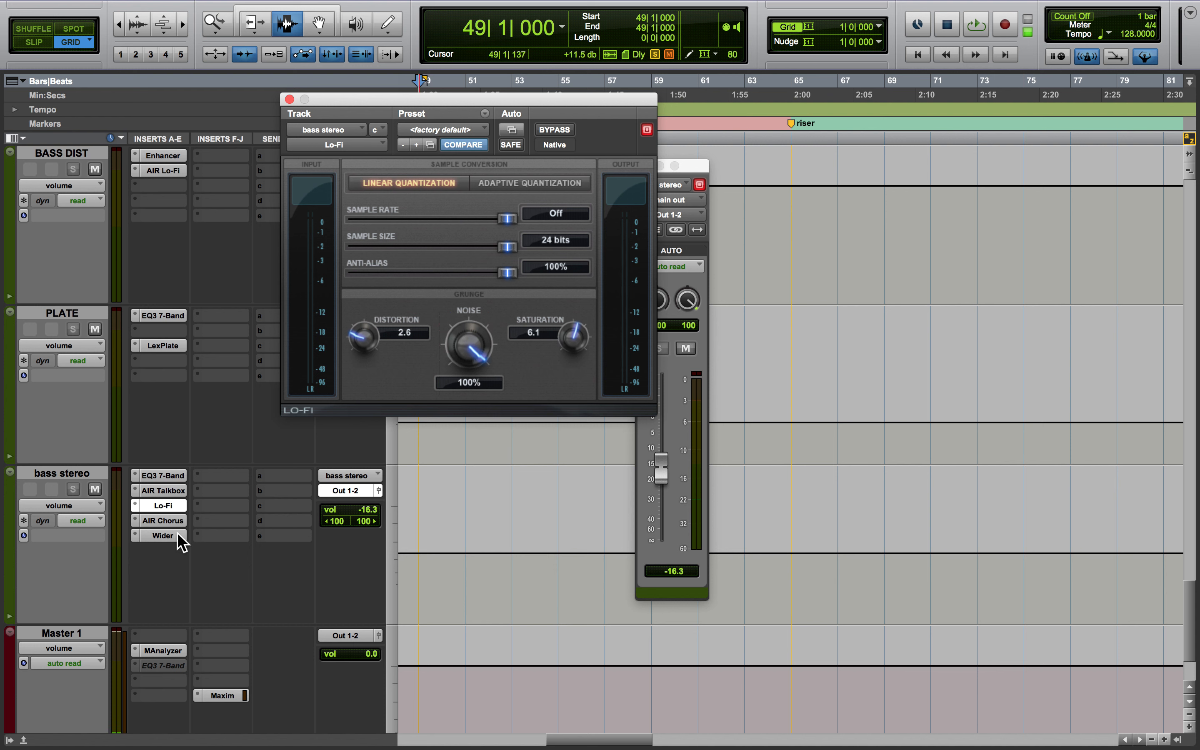
click(163, 521)
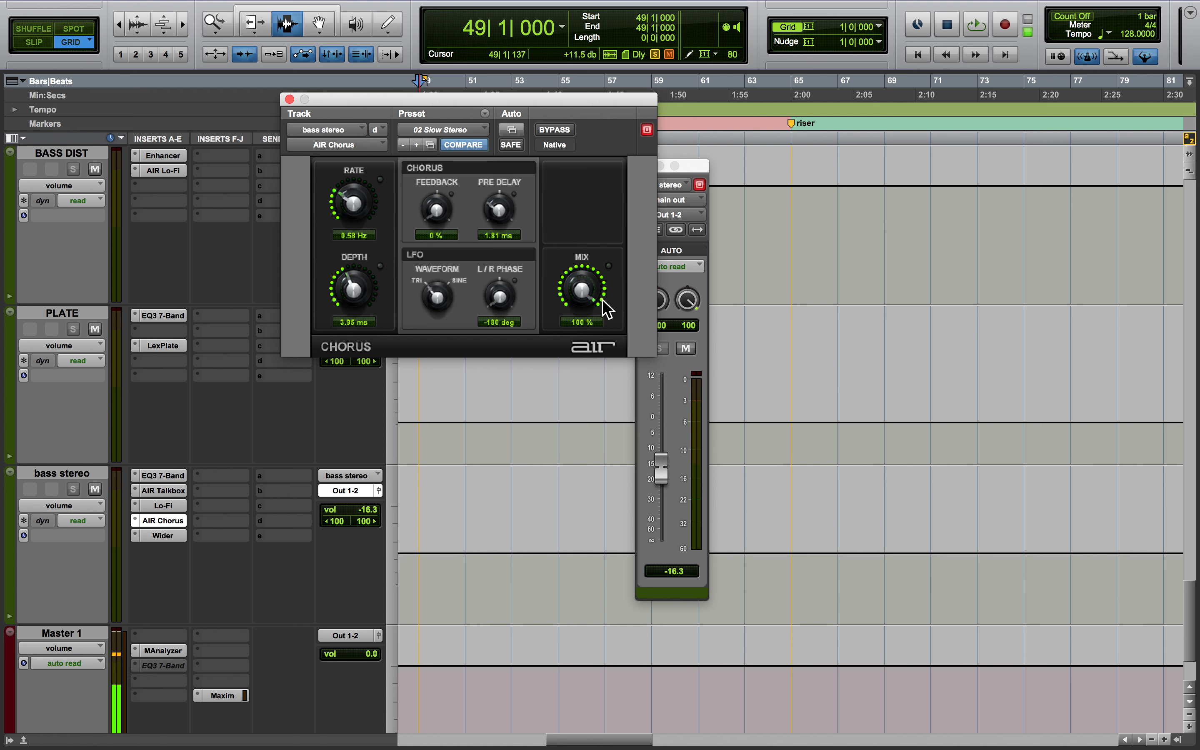
click(178, 536)
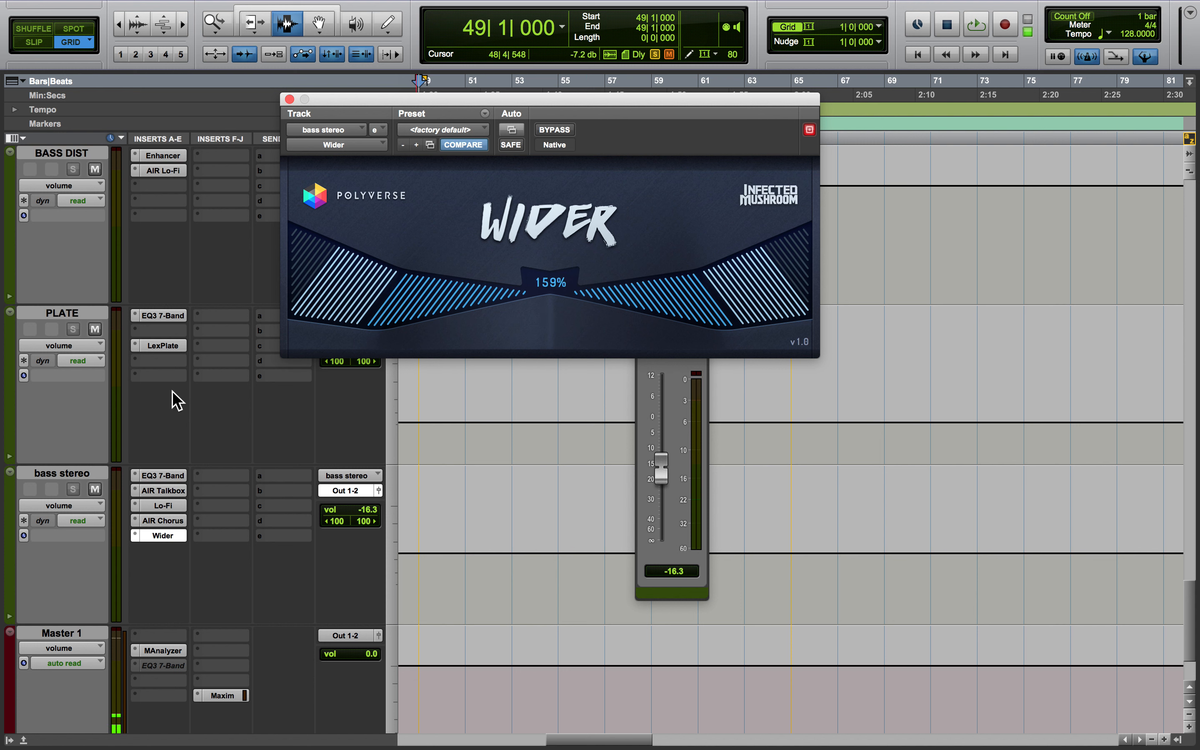
click(289, 99)
Examine the EQ3 7-Band and LexPlate settings on the PLATE track, and close the plug-in window.
scroll(274, 268, up, 15)
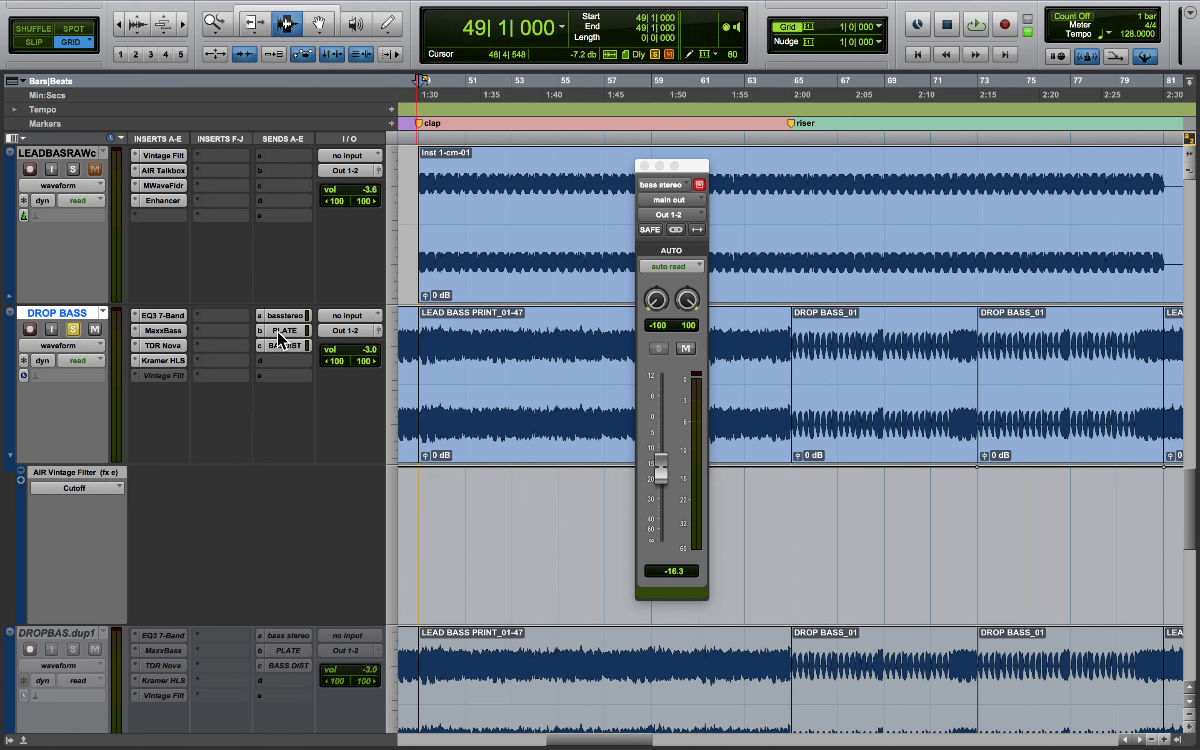
scroll(277, 317, down, 15)
scroll(278, 339, up, 3)
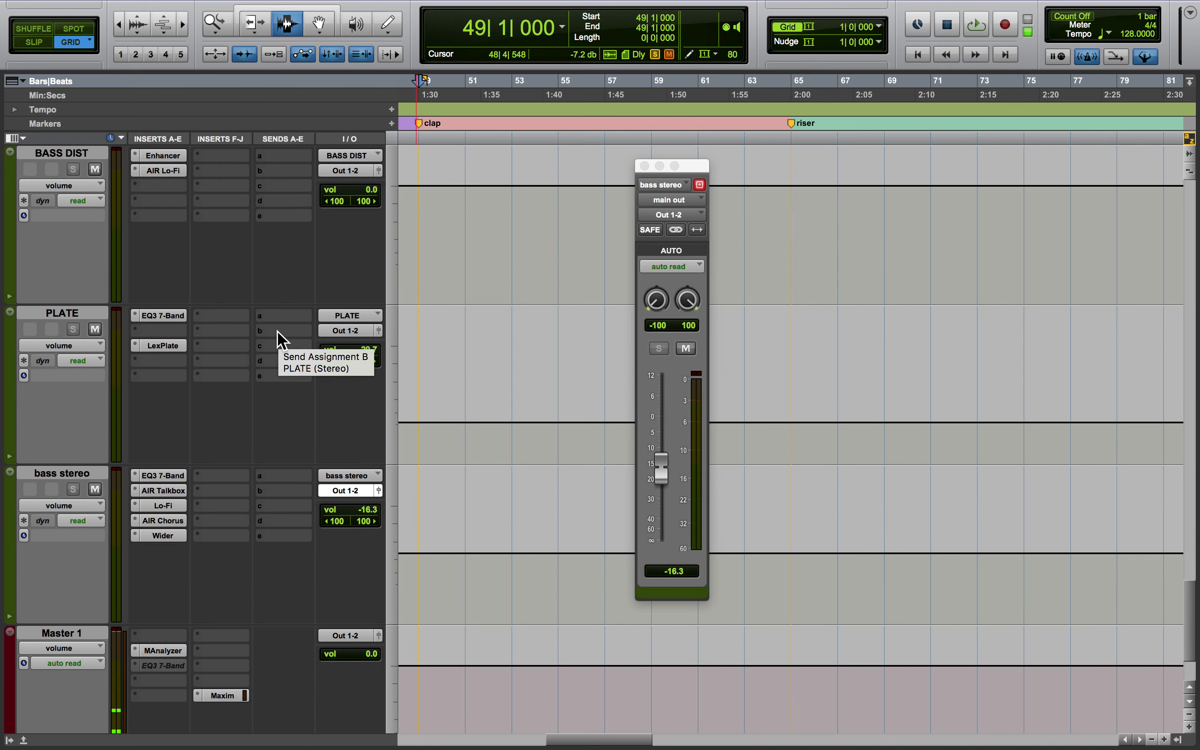
click(174, 316)
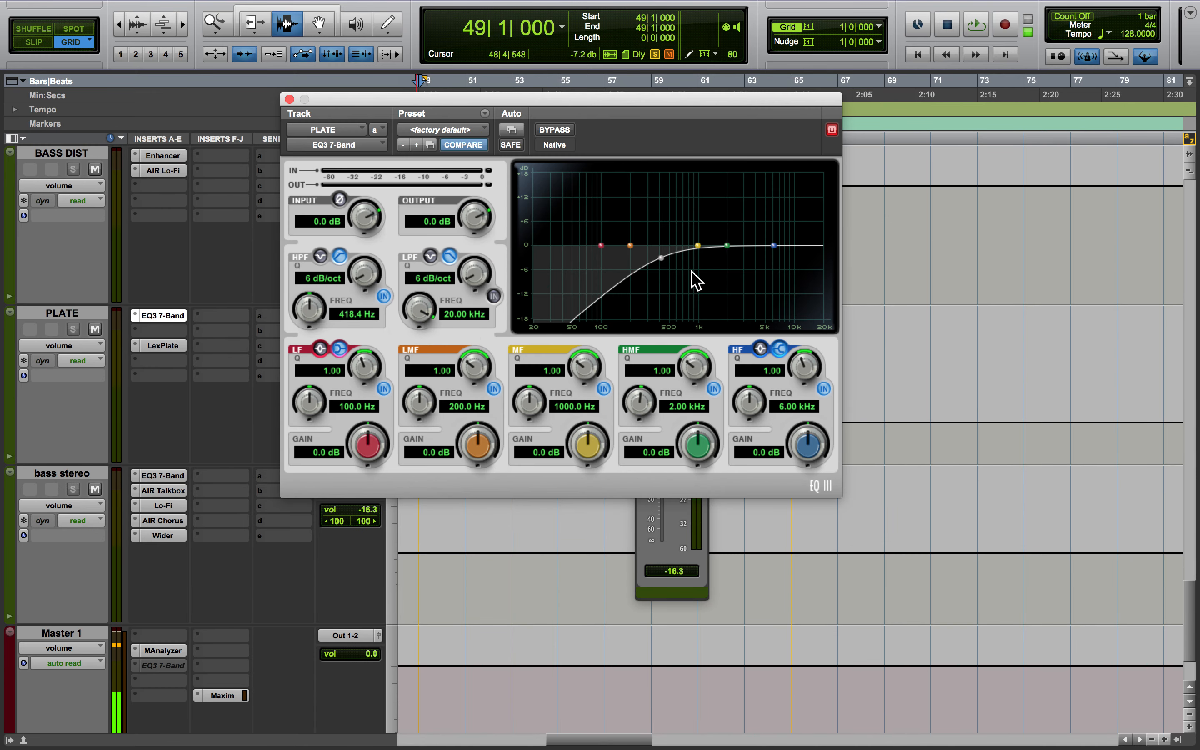
click(182, 347)
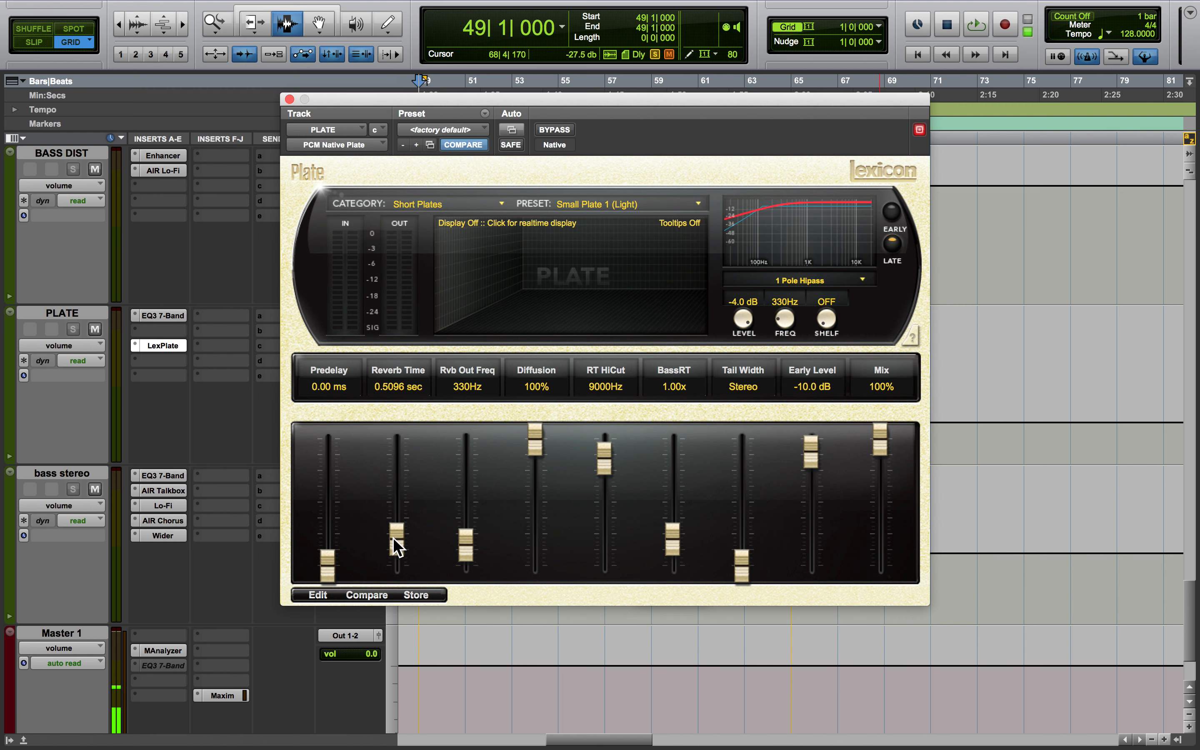
click(289, 99)
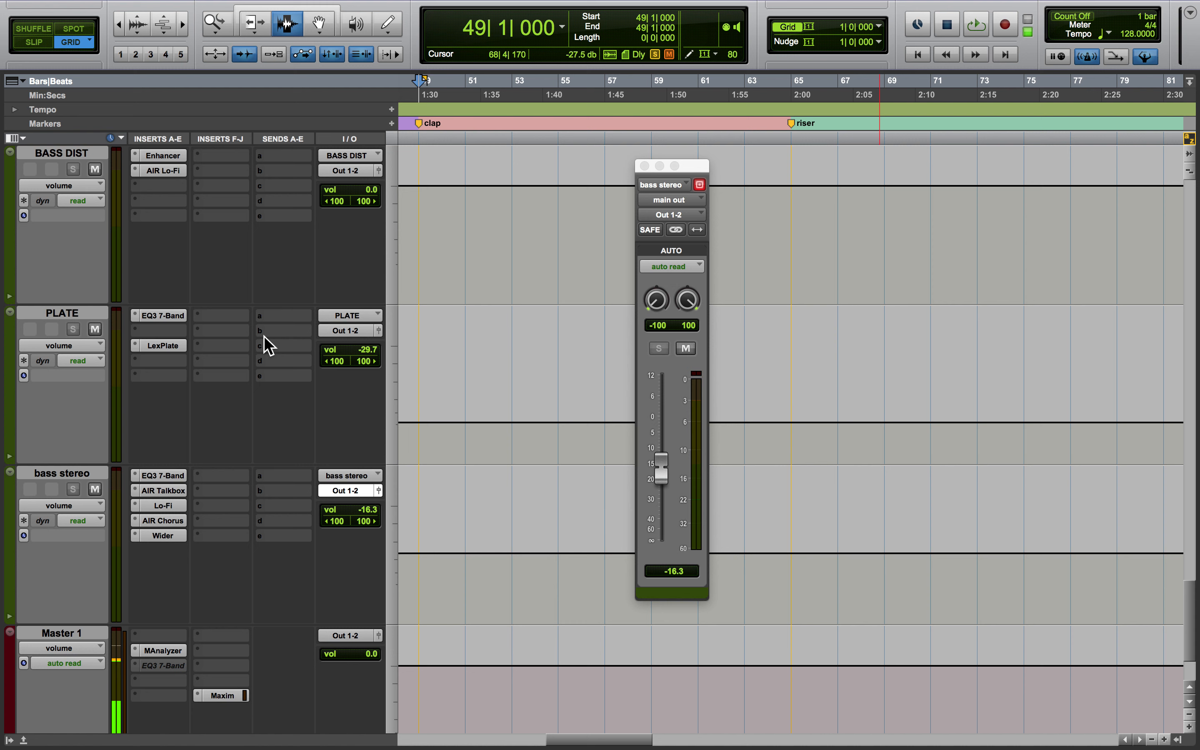
Examine the Enhancer, AIR Lo-Fi and output fader settings of the BASS DIST track, and close the plug-in window.
scroll(263, 336, up, 5)
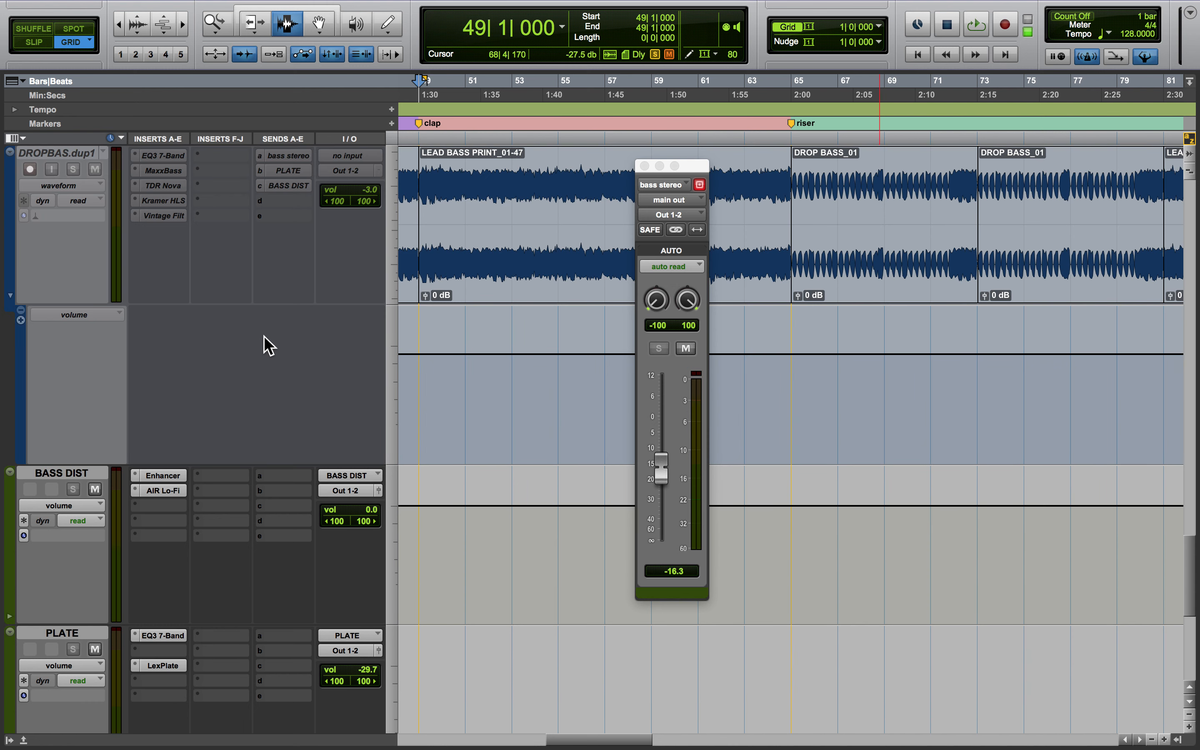
scroll(264, 336, down, 5)
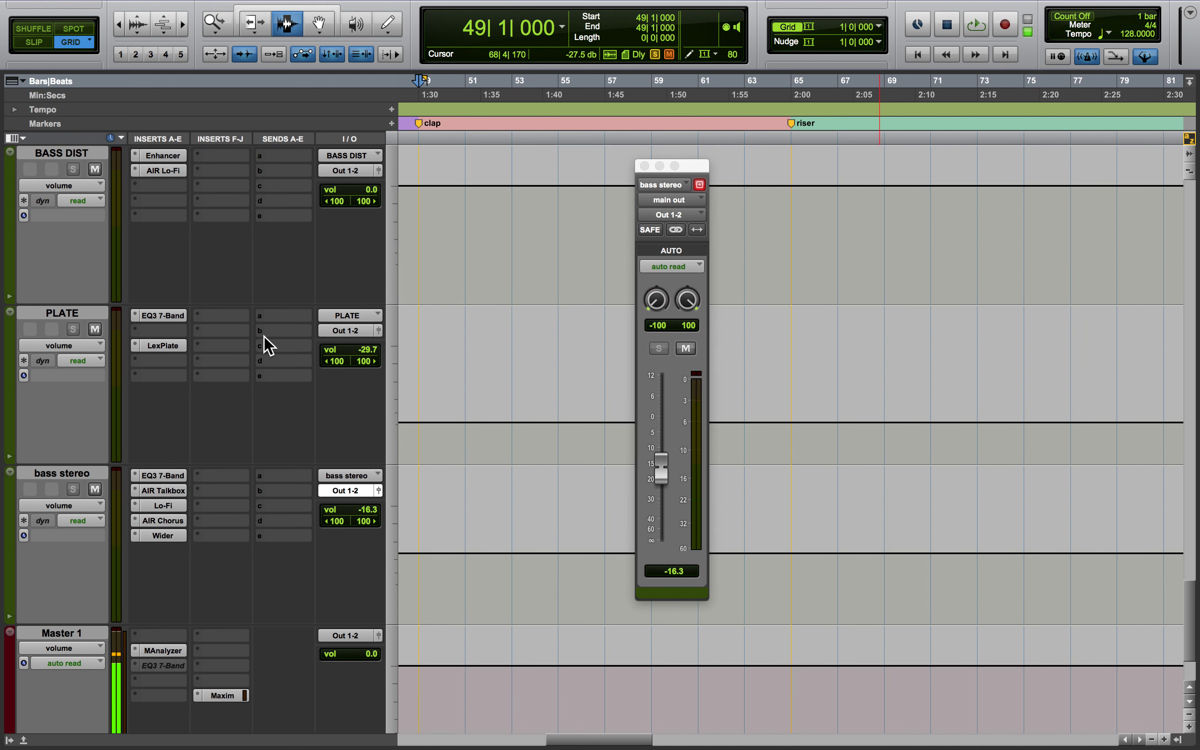
scroll(161, 179, up, 5)
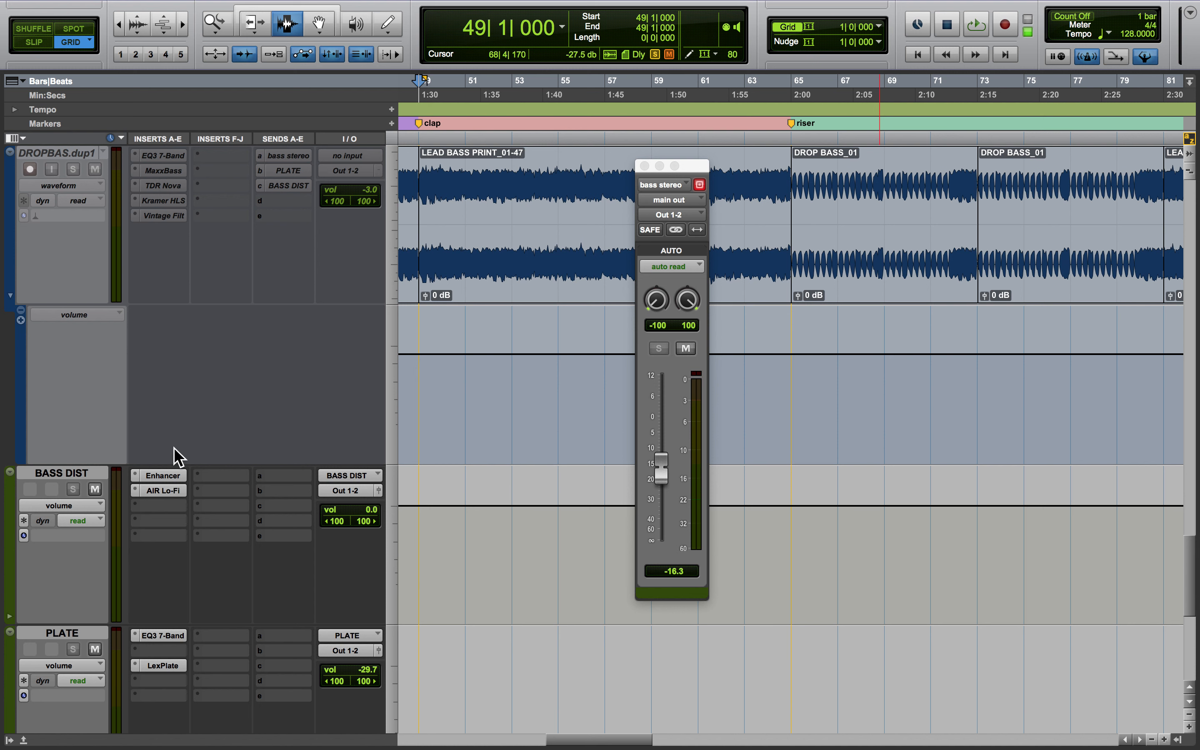
click(160, 474)
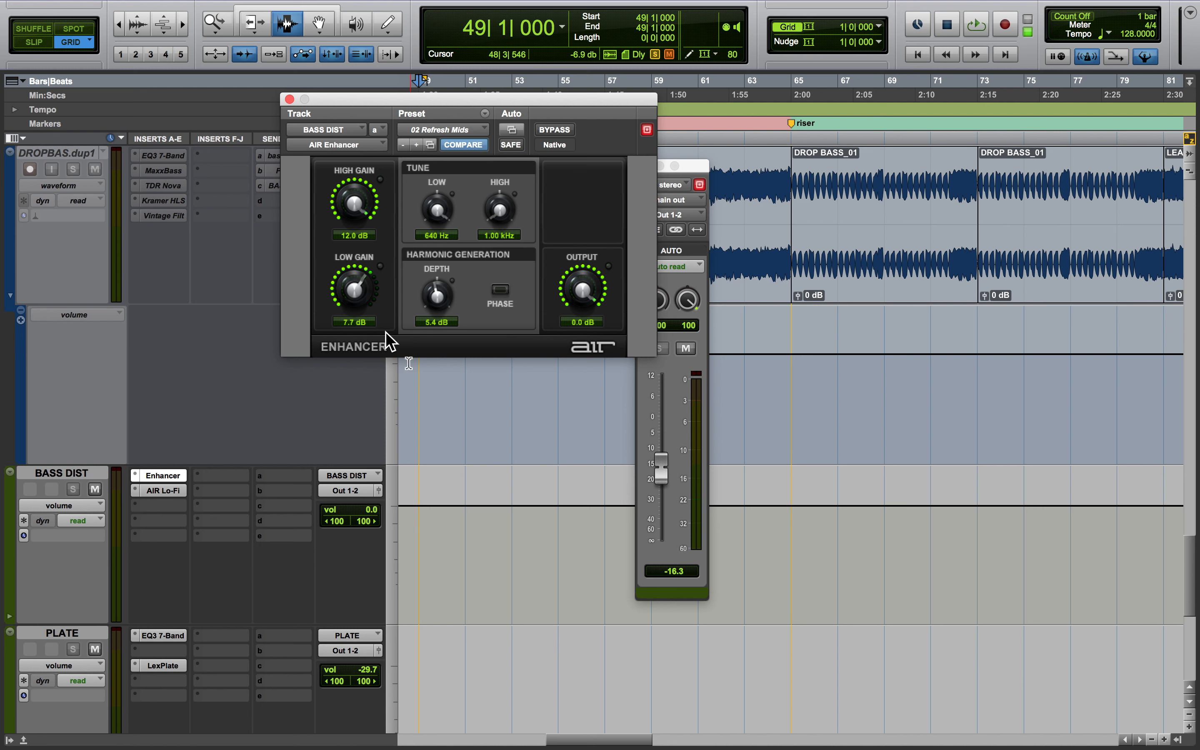
click(182, 489)
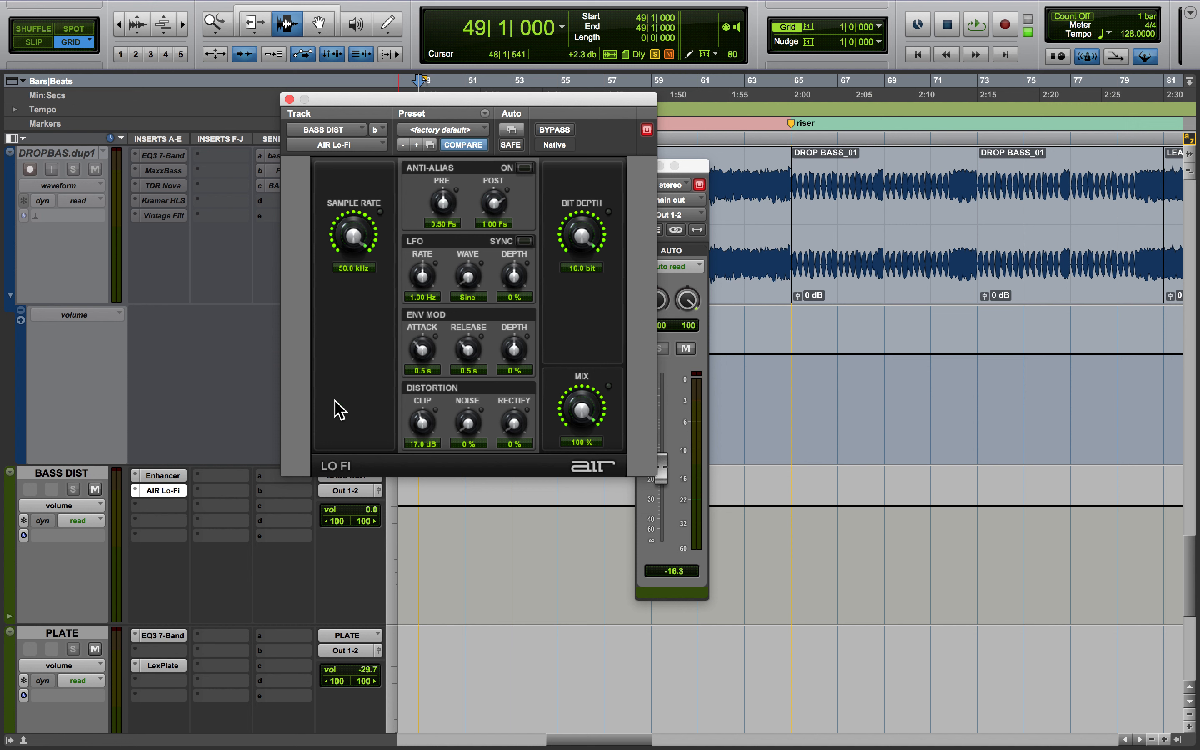
click(378, 491)
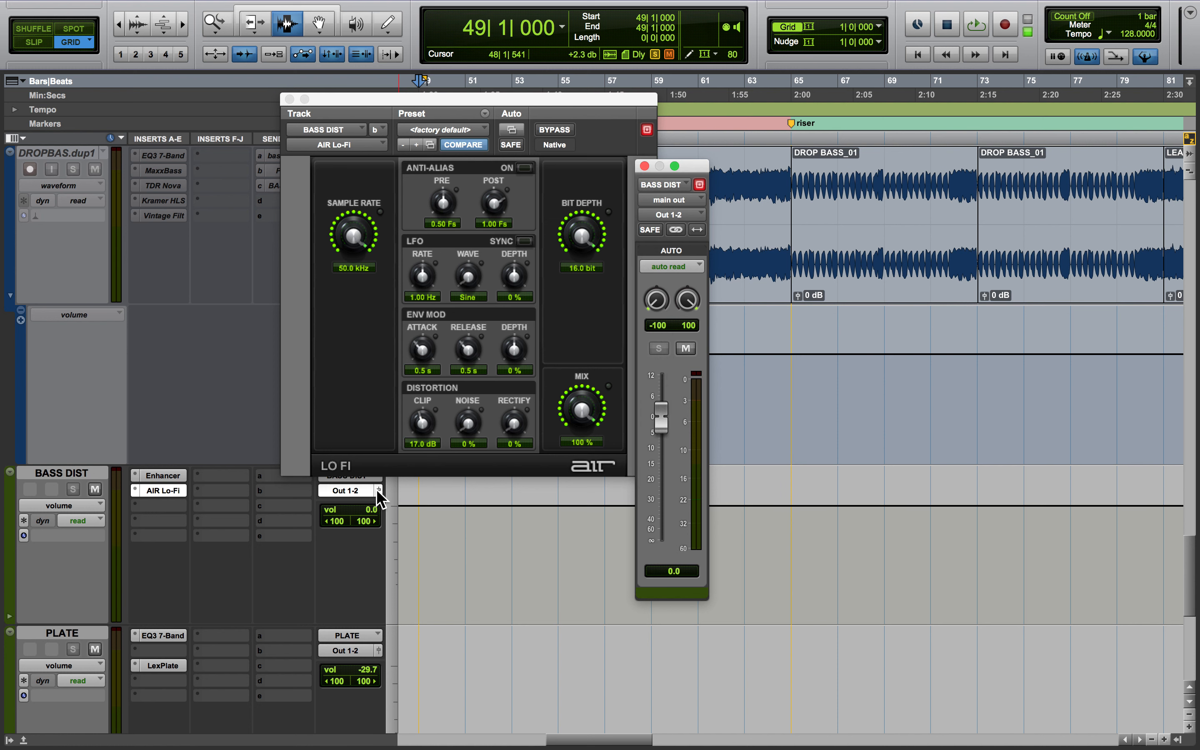
click(289, 99)
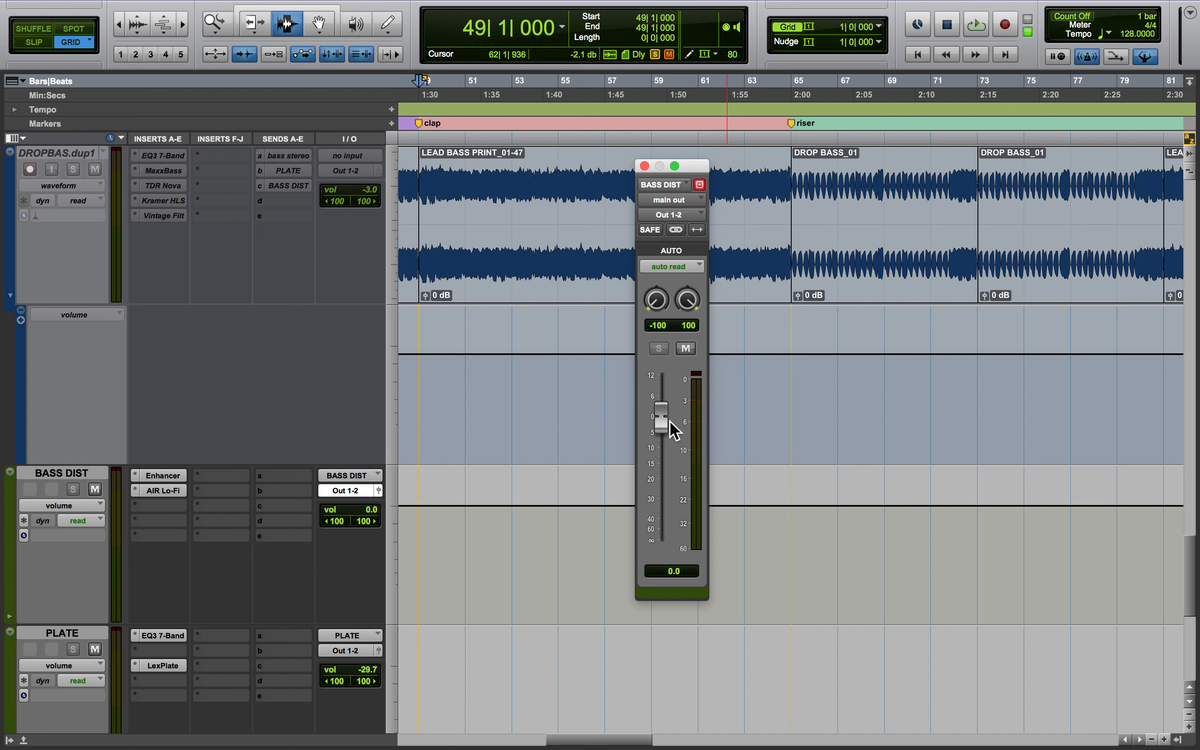
Check the output fader level of the PLATE track and close its output window.
scroll(533, 515, down, 5)
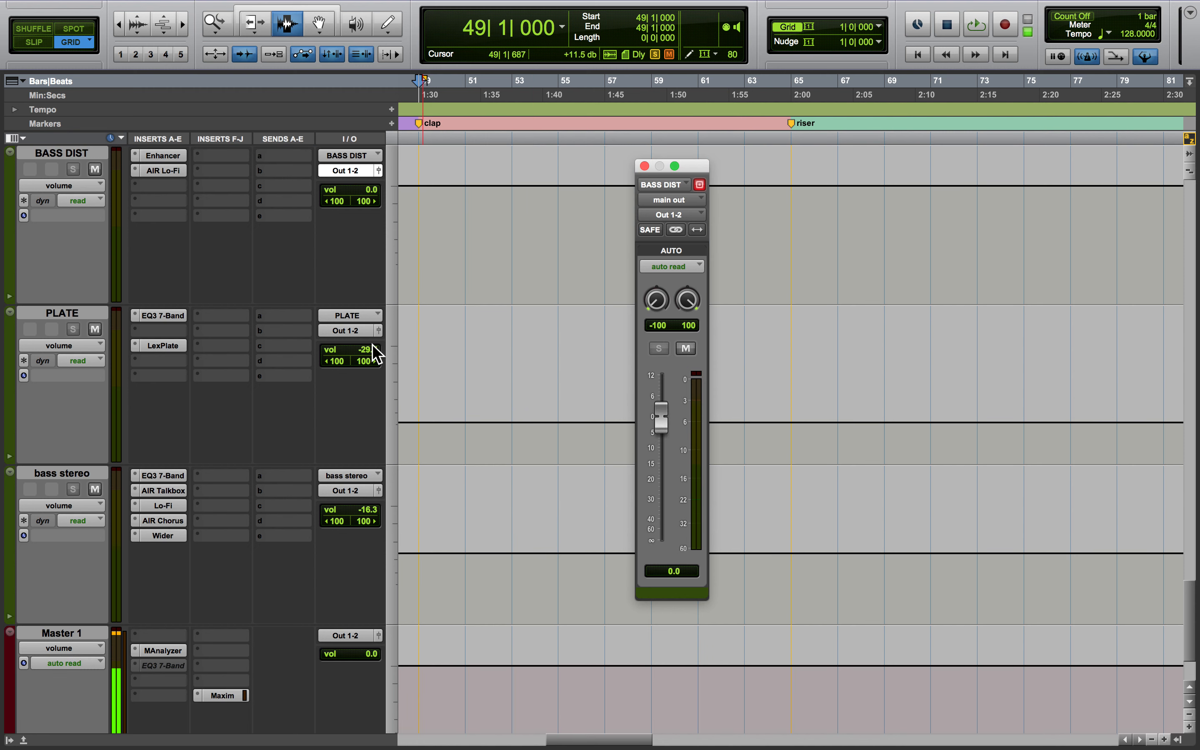
click(378, 330)
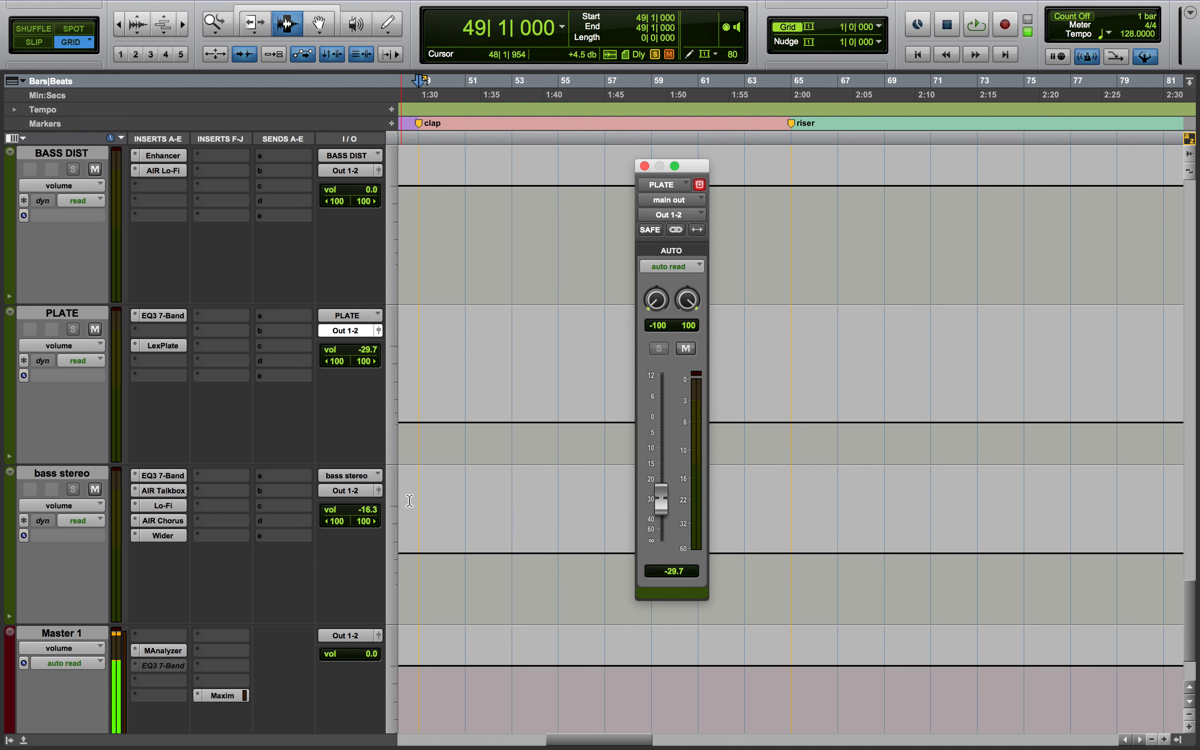
click(644, 166)
Highlight bars 49 to 65 on the DROP BASS track and place the edit cursor at bar 65.
scroll(633, 290, up, 5)
scroll(633, 290, up, 5)
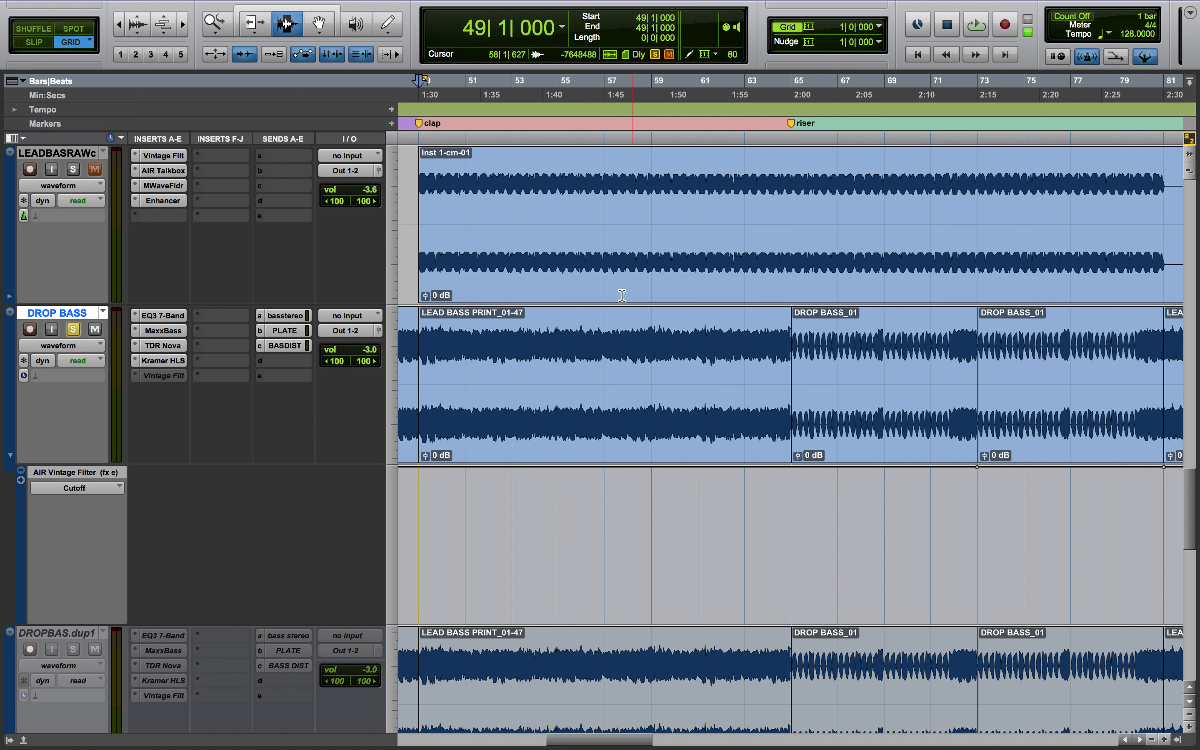
drag(422, 367, 792, 367)
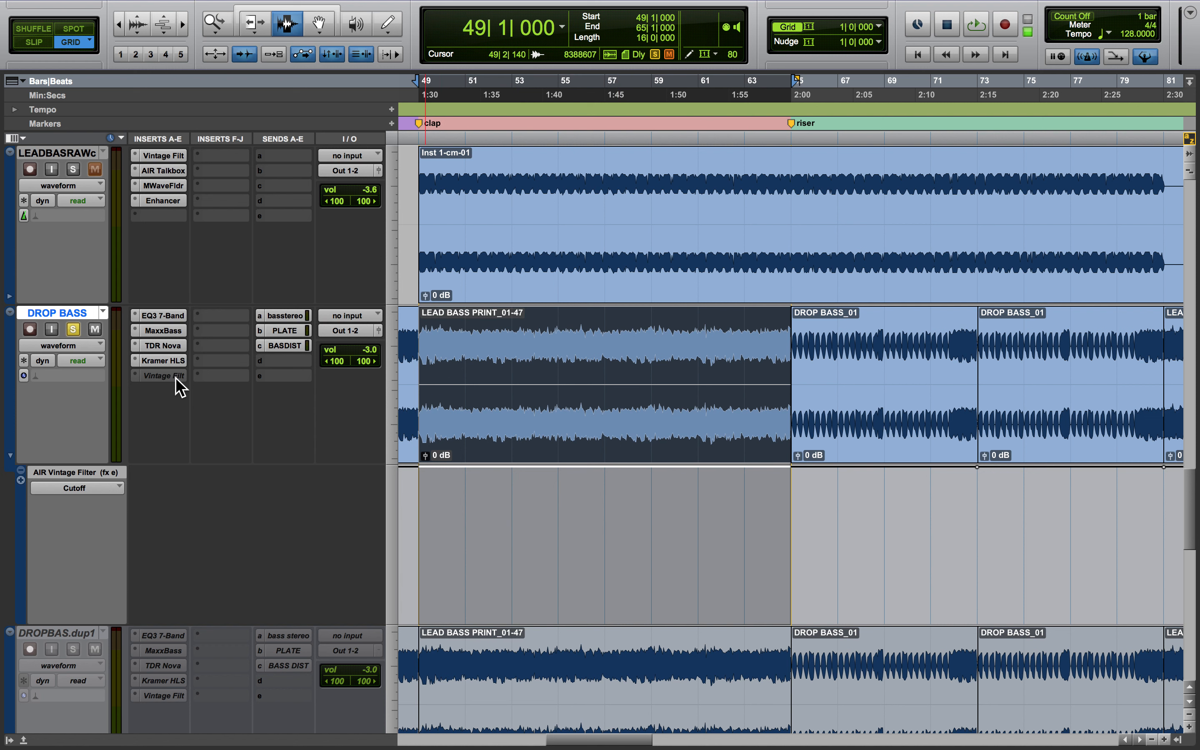
click(789, 375)
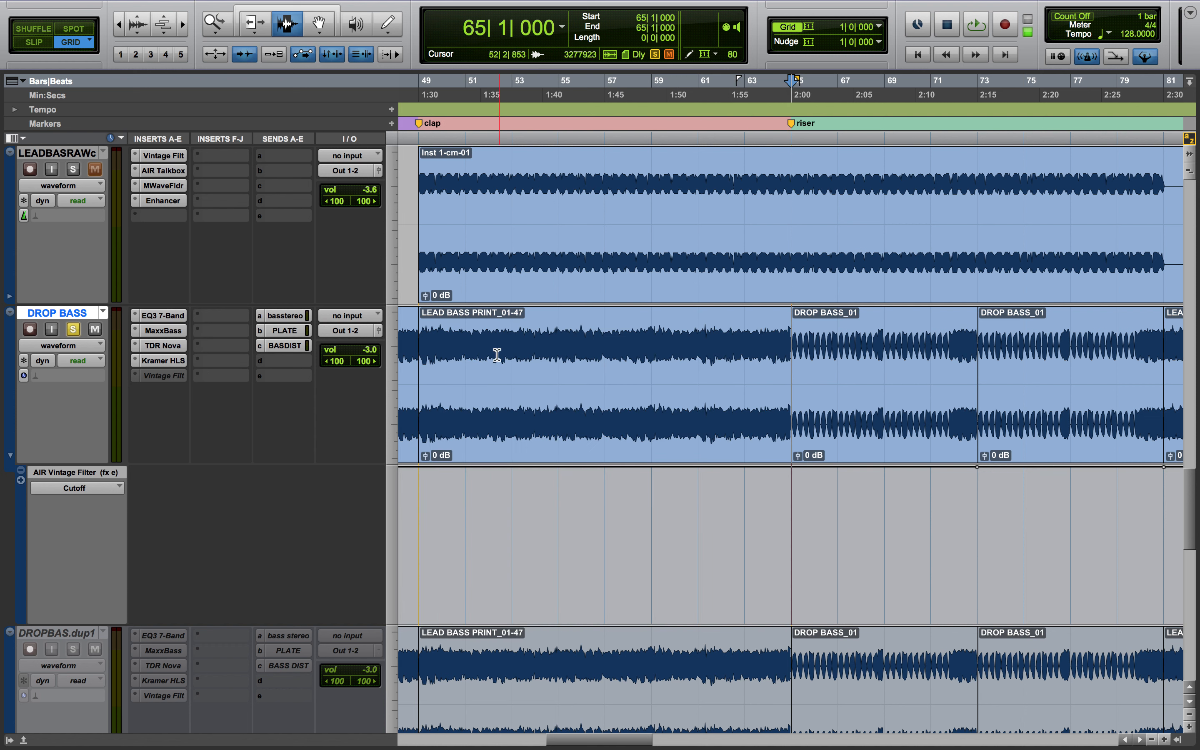
Audition the soloed DROP BASS track from bar 65, stop playback and turn off the track's solo.
key(space)
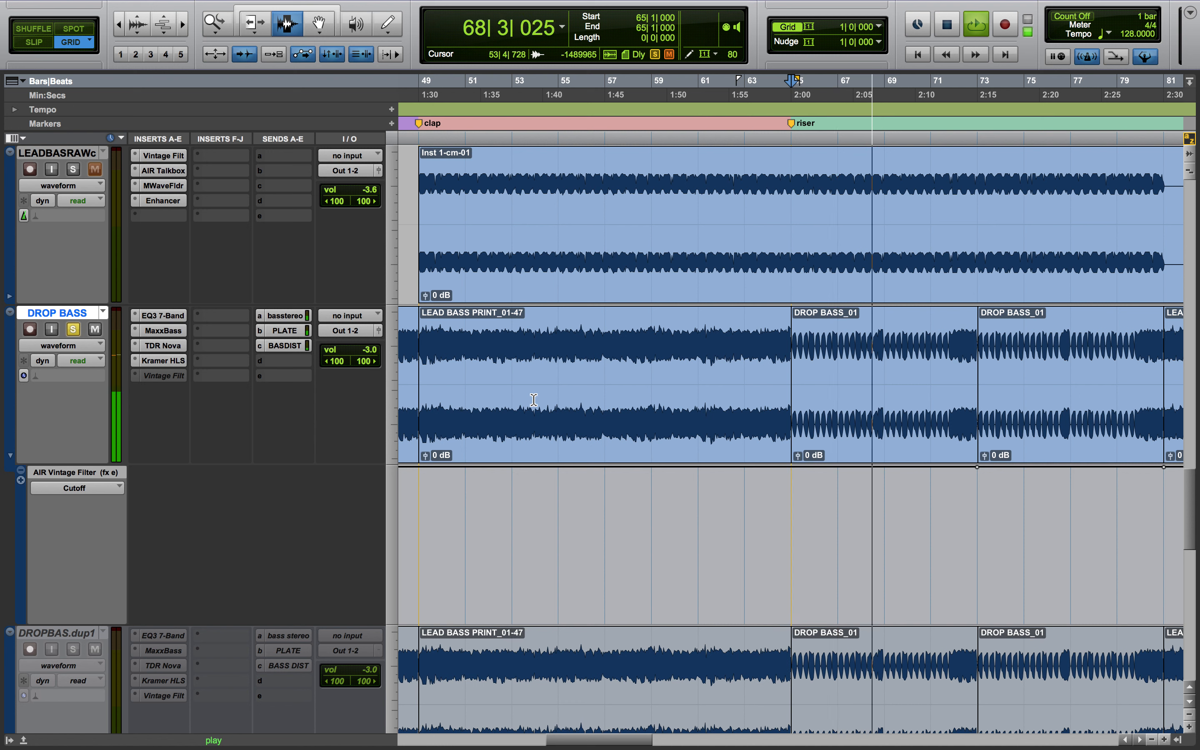
key(space)
click(73, 329)
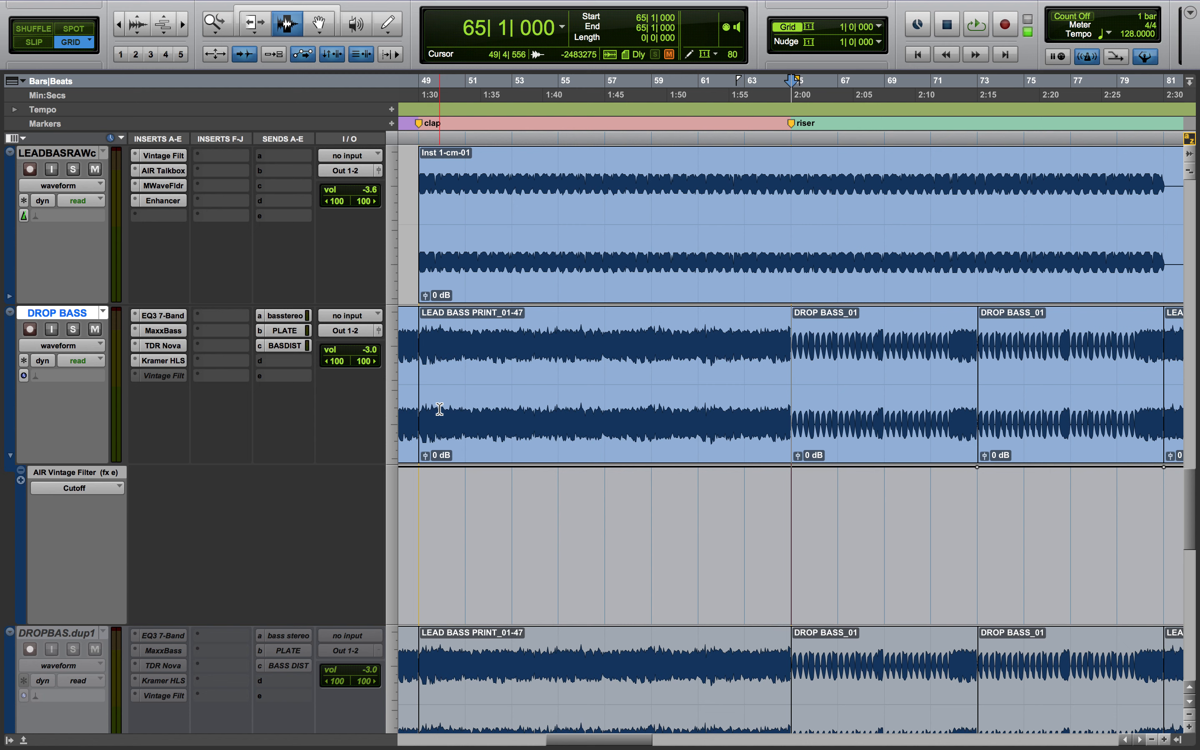
Place the edit cursor at bar 49 on the SUB track.
scroll(439, 409, up, 6)
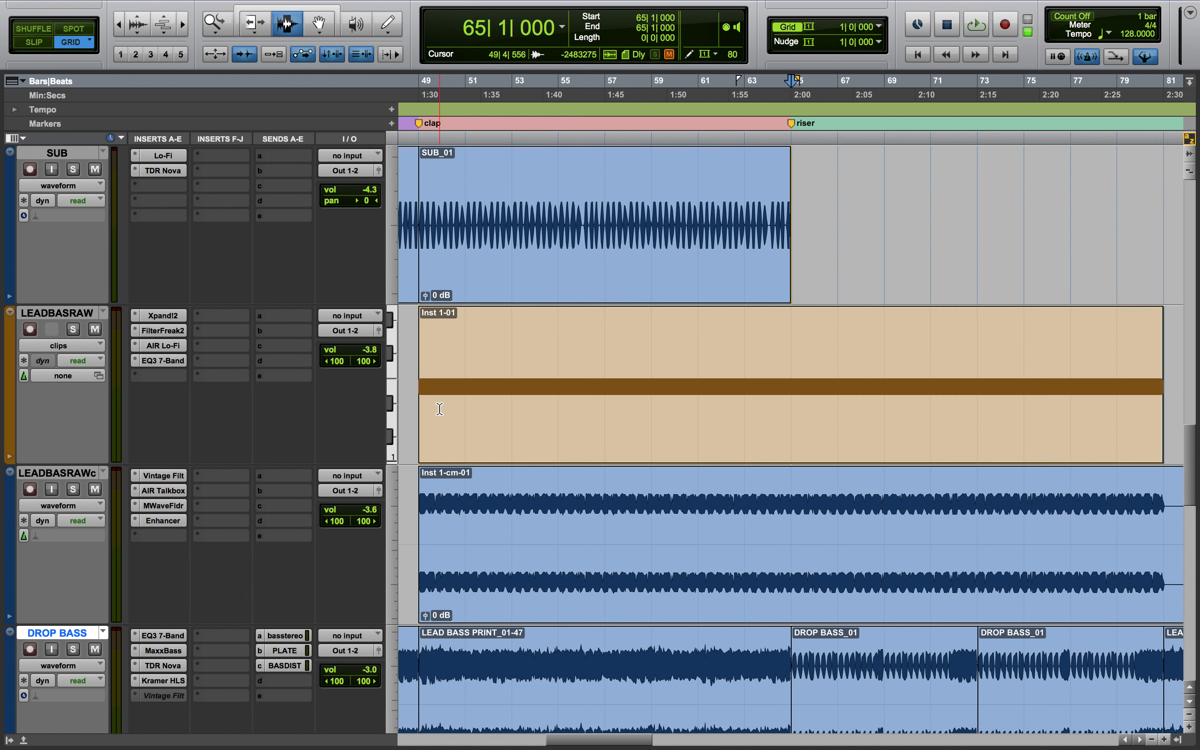
scroll(440, 409, down, 2)
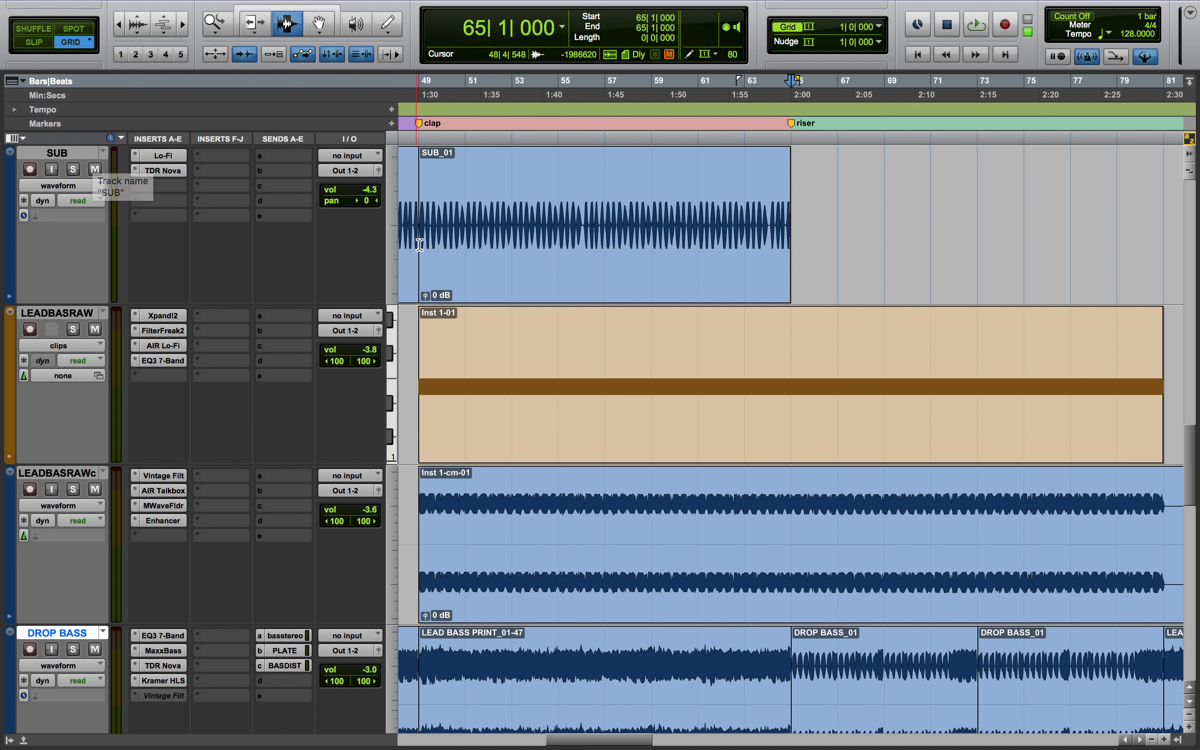
click(417, 266)
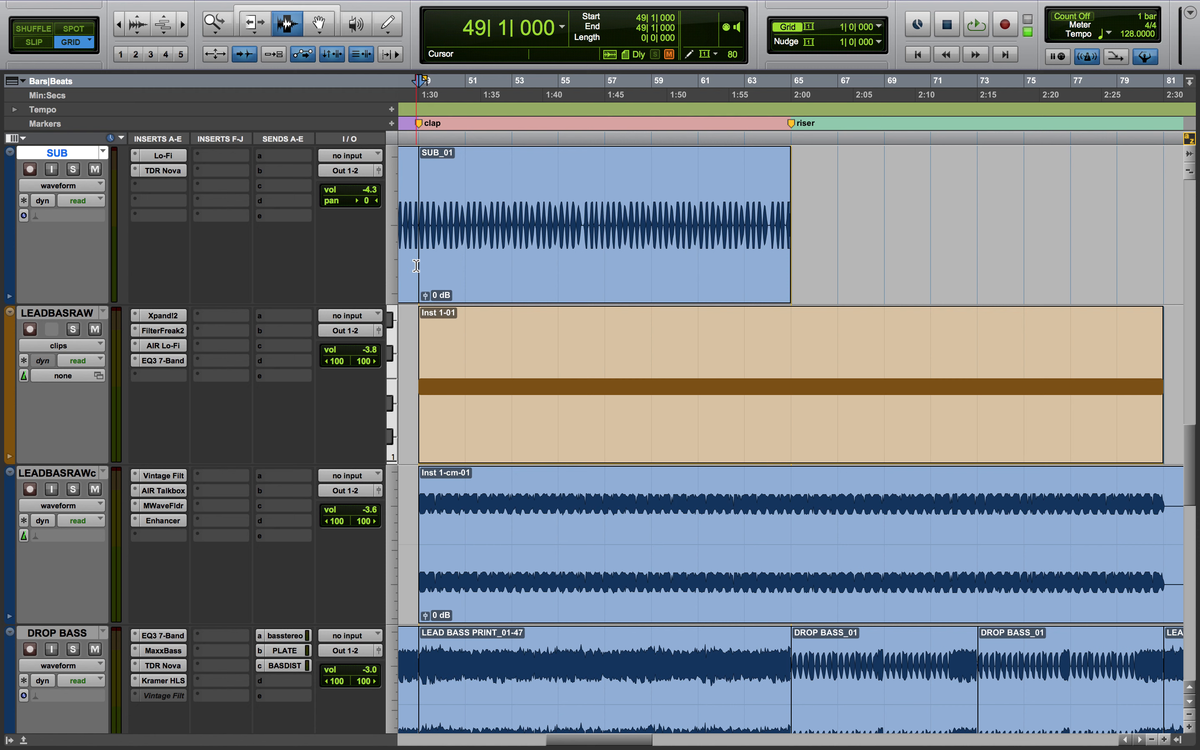
Examine the SUB track's waveform up close from bar 49 to about bar 59, alongside the bass tracks below it.
key(t)
key(t)
key(t)
scroll(586, 316, right, 4)
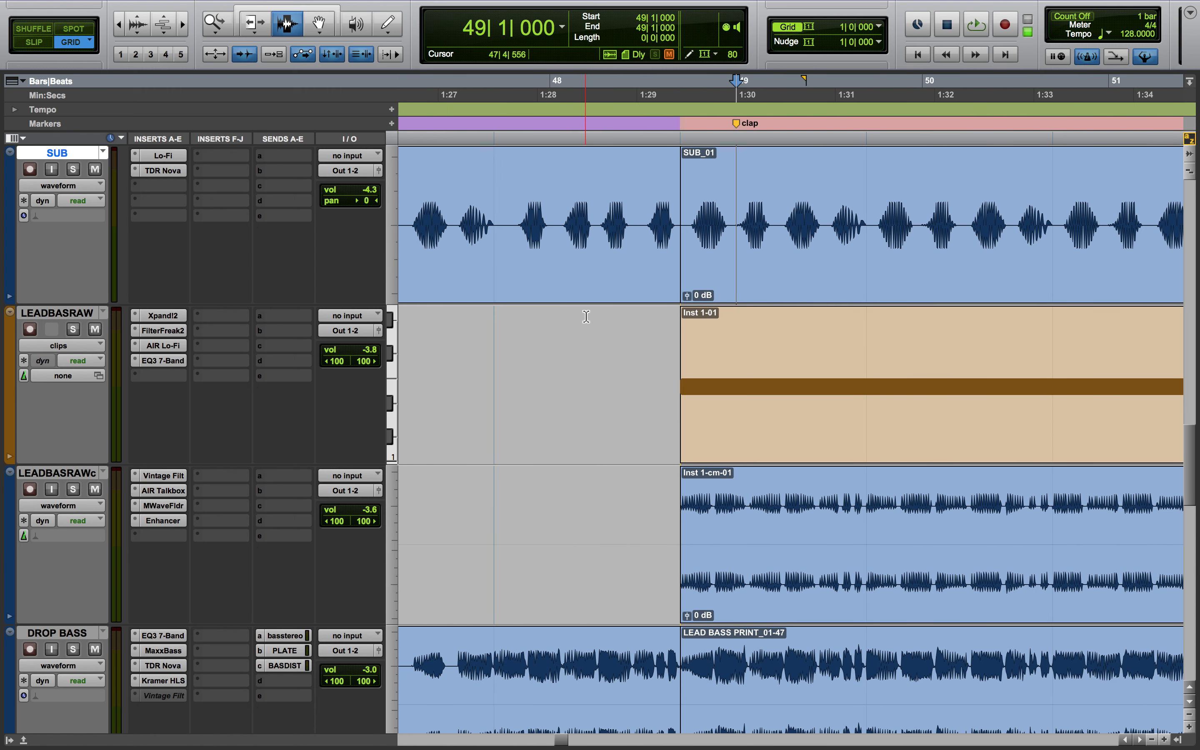
scroll(590, 347, right, 5)
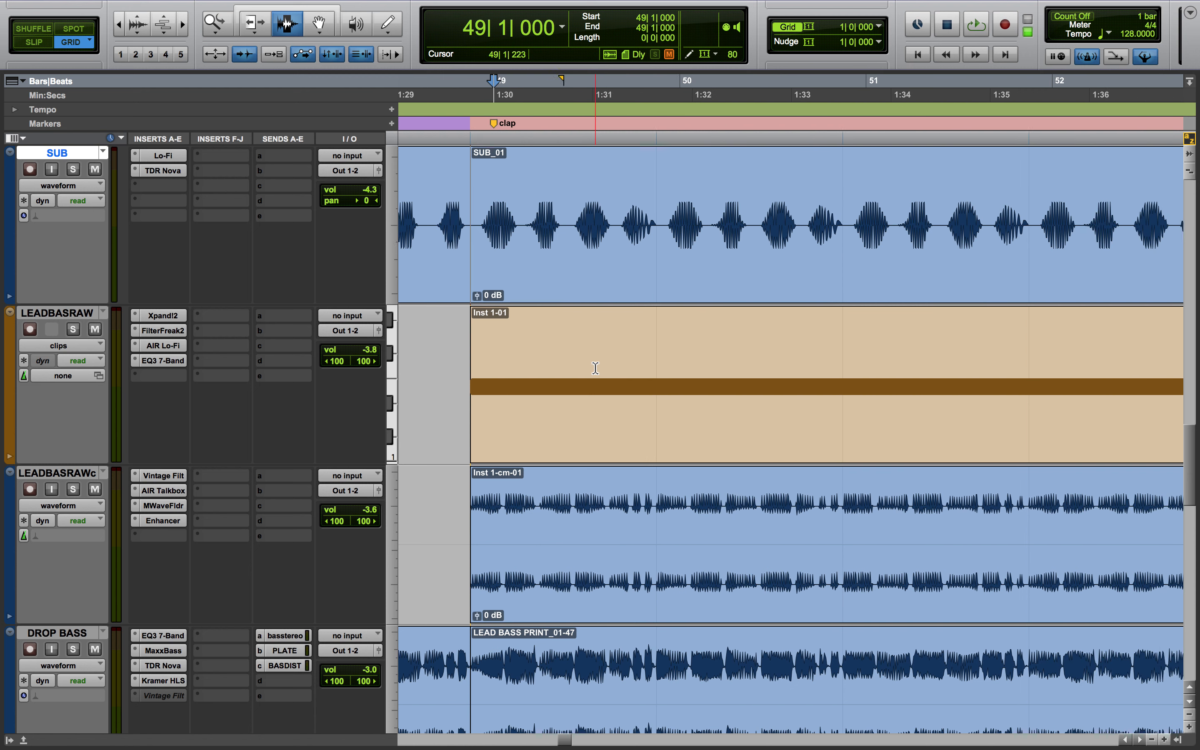
scroll(595, 368, right, 10)
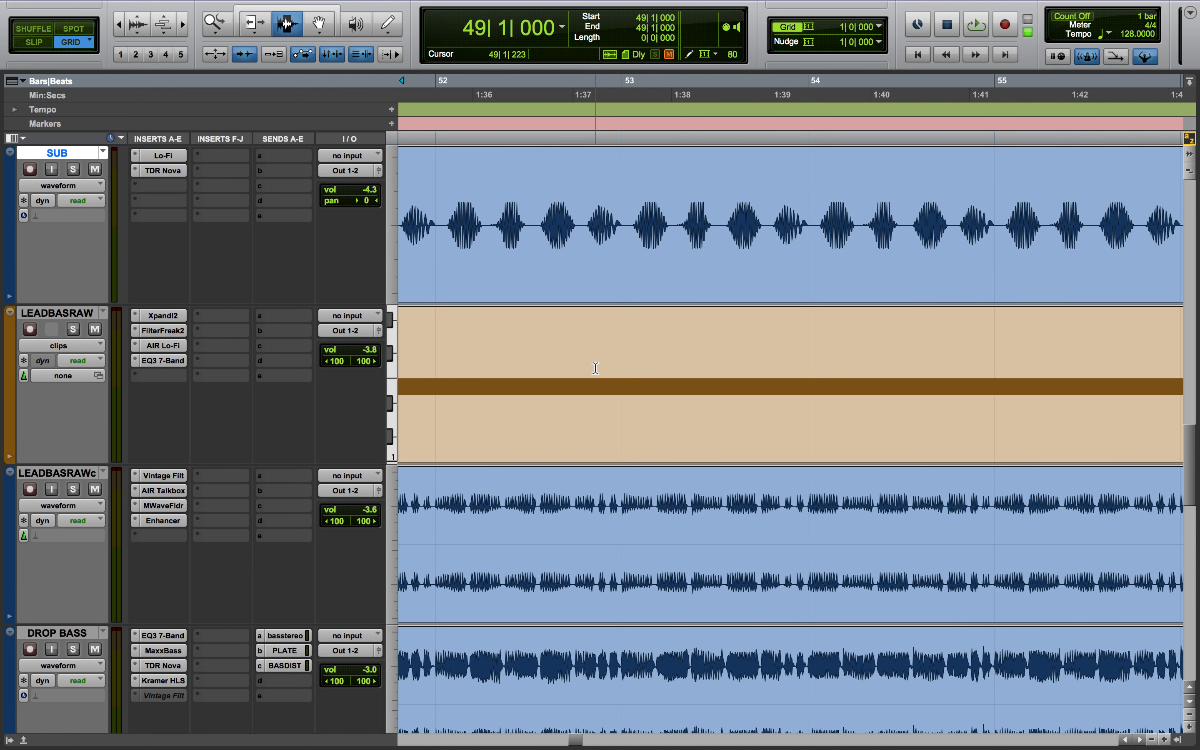
scroll(595, 368, right, 10)
scroll(595, 368, up, 3)
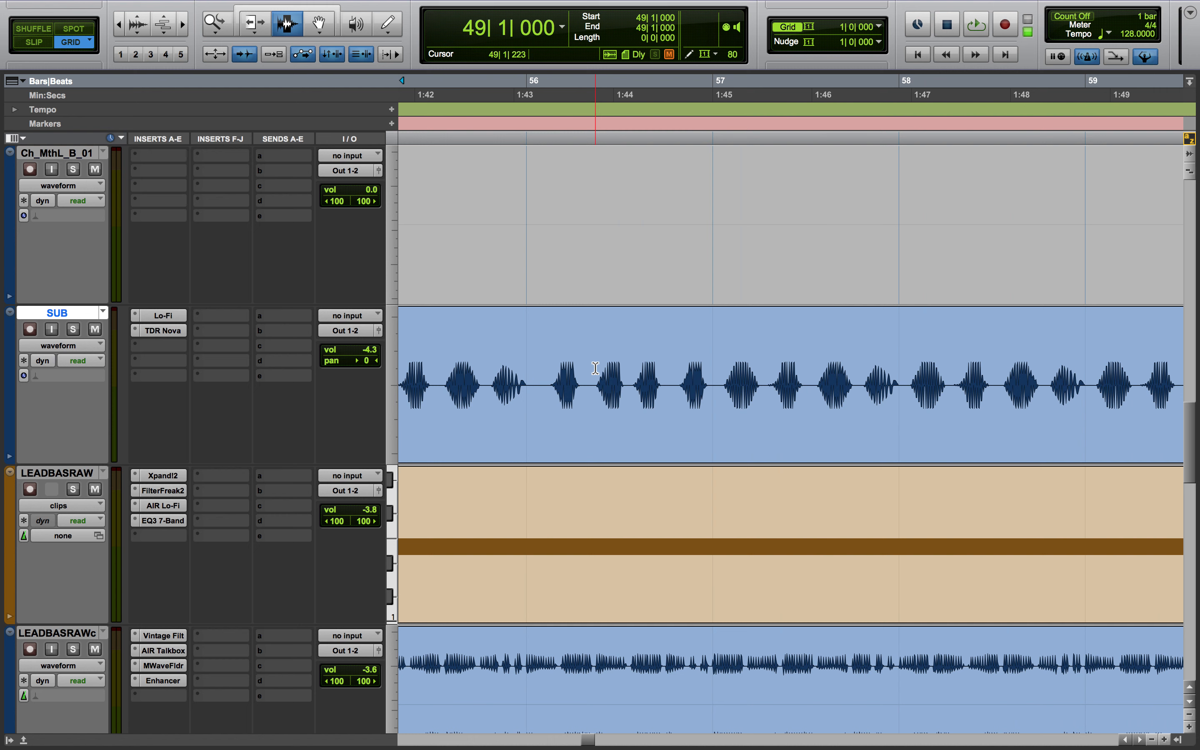
scroll(595, 368, down, 3)
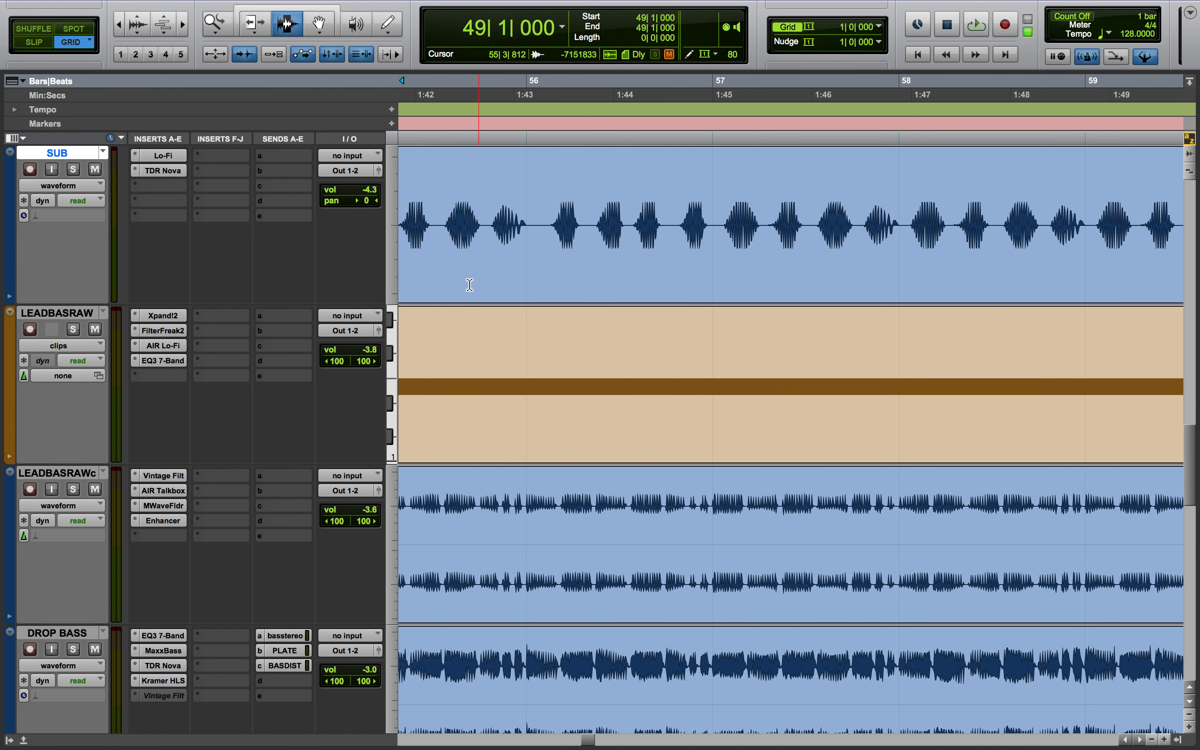
scroll(469, 285, left, 3)
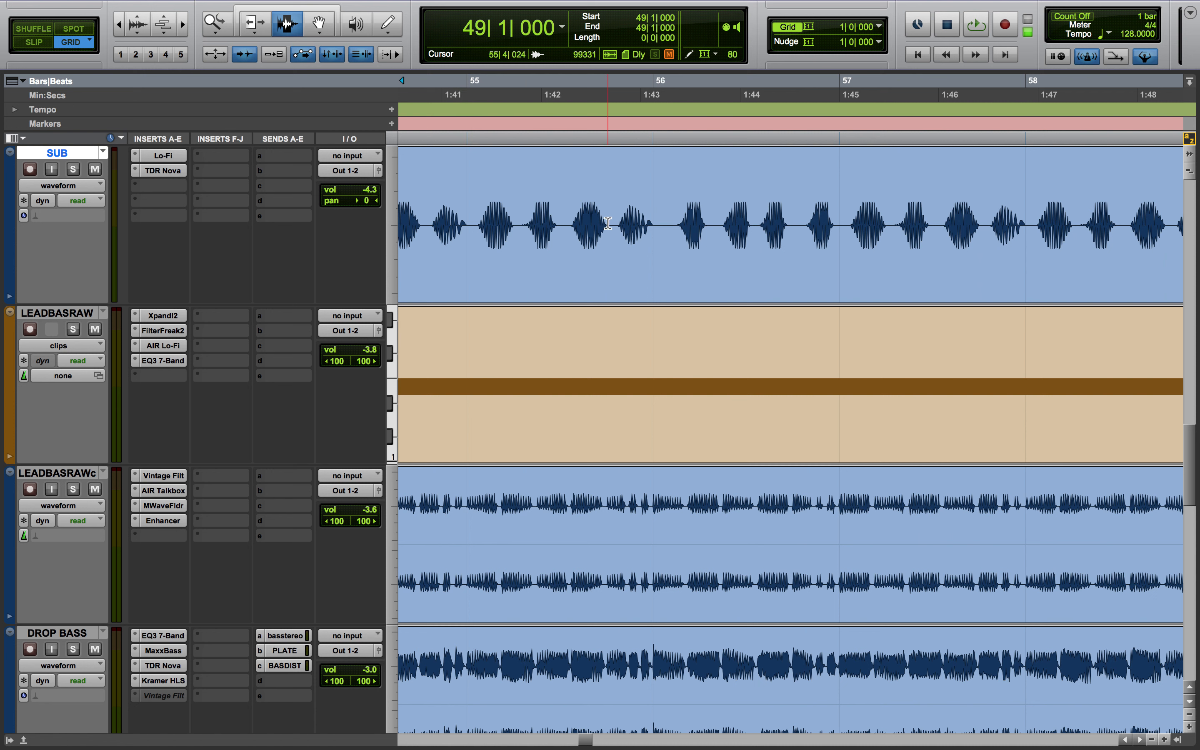
Examine the Lo-Fi distortion and saturation settings on the SUB track, and close the plug-in window.
click(171, 155)
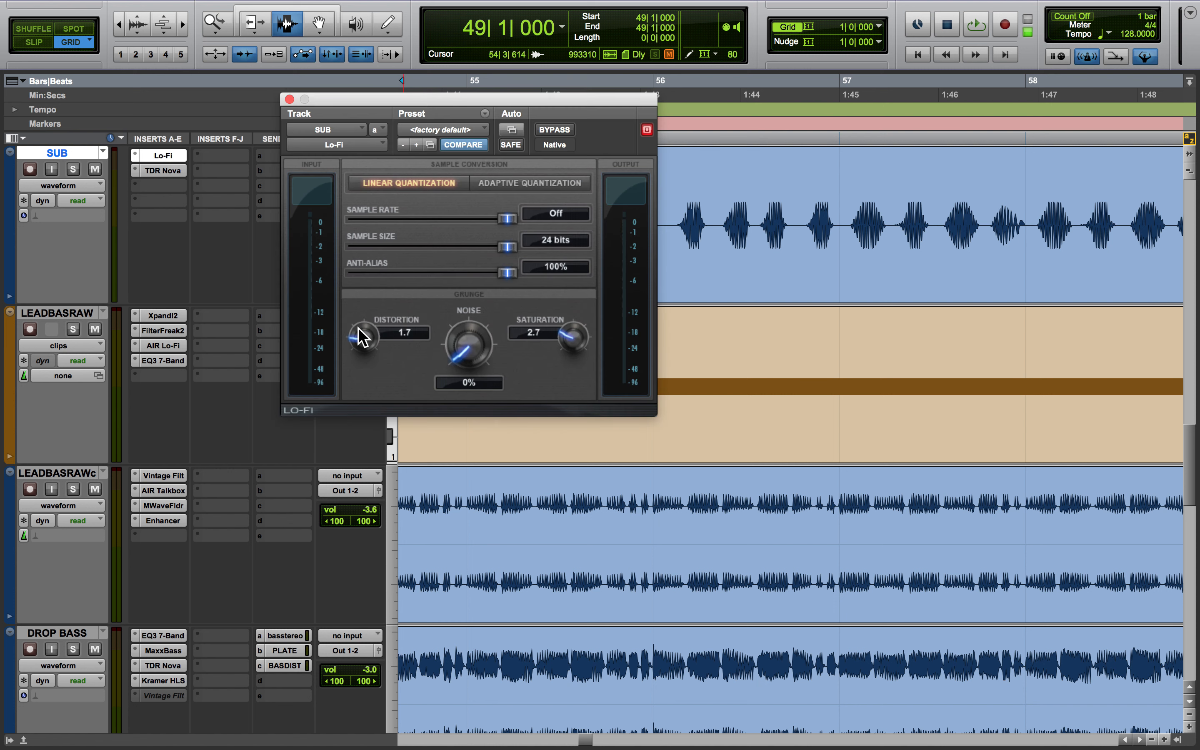
click(290, 99)
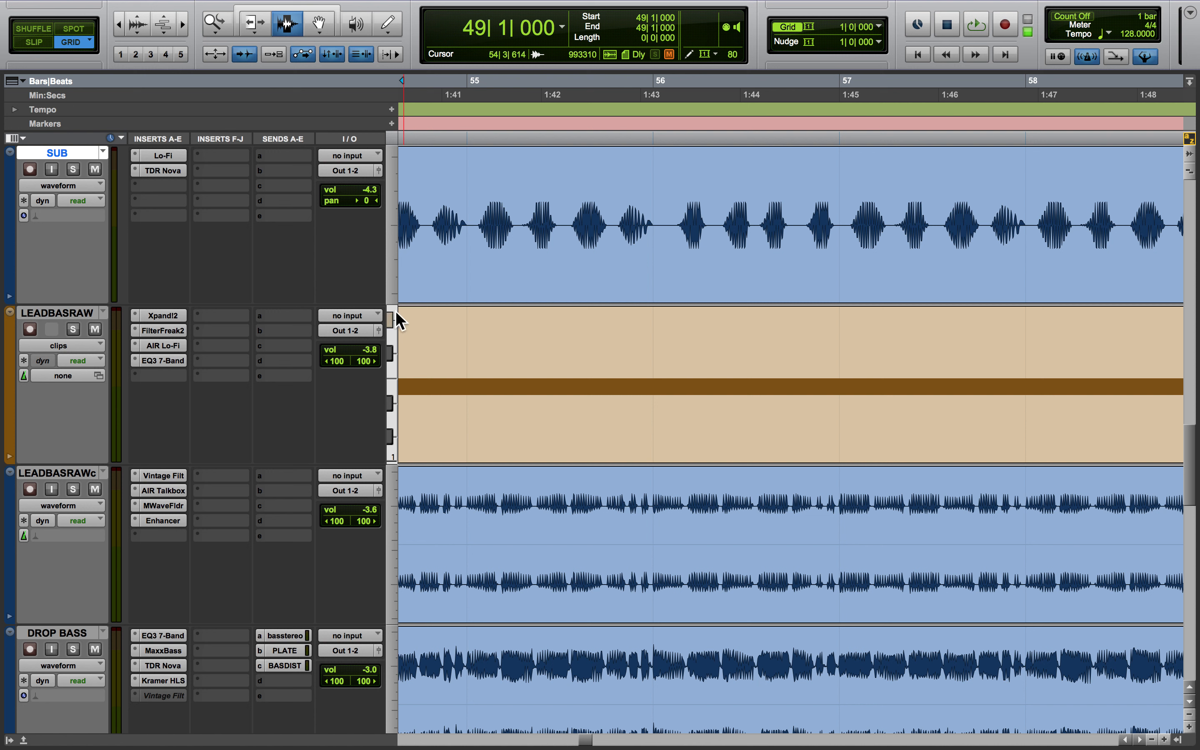
click(169, 155)
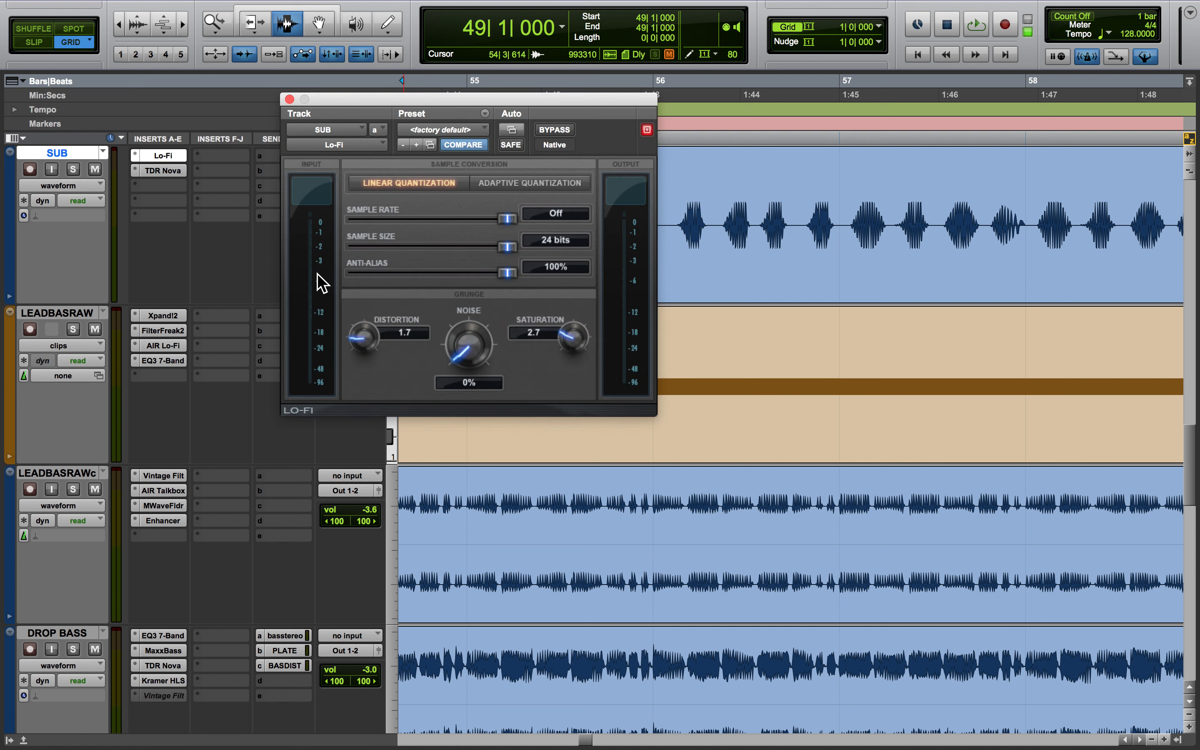
click(289, 99)
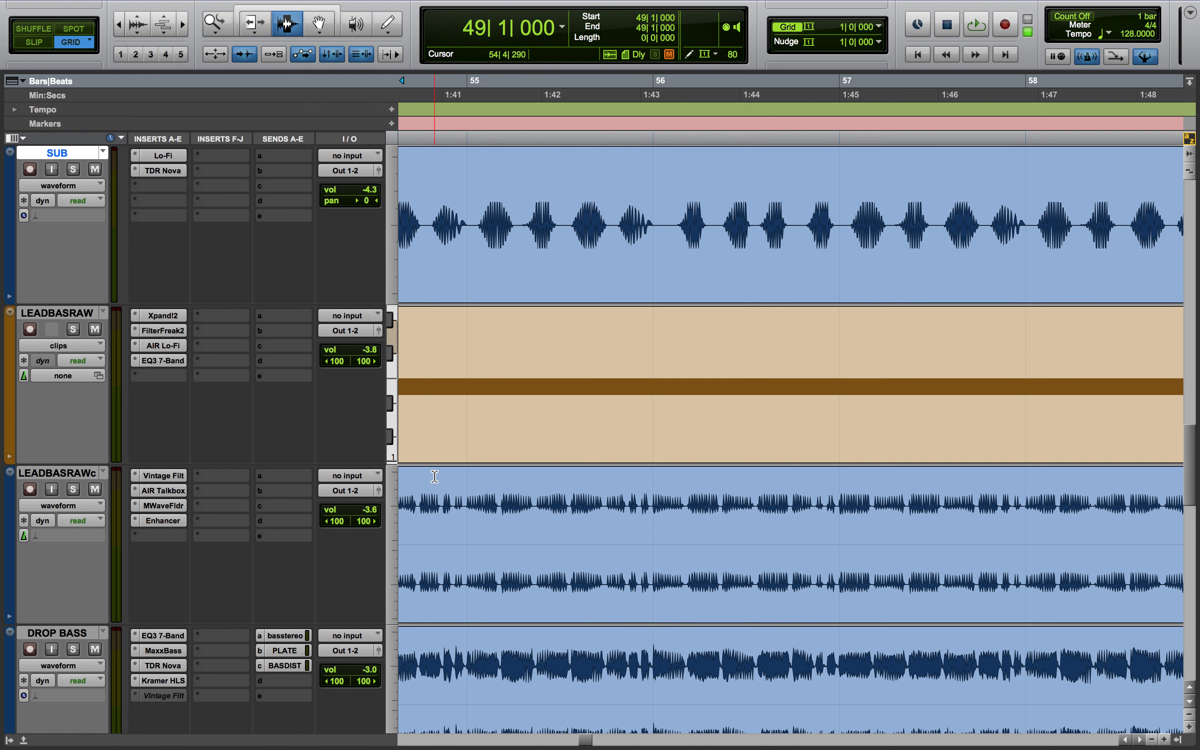
Examine the MaxxBass settings on the DROP BASS track, and close the plug-in window.
scroll(446, 531, down, 10)
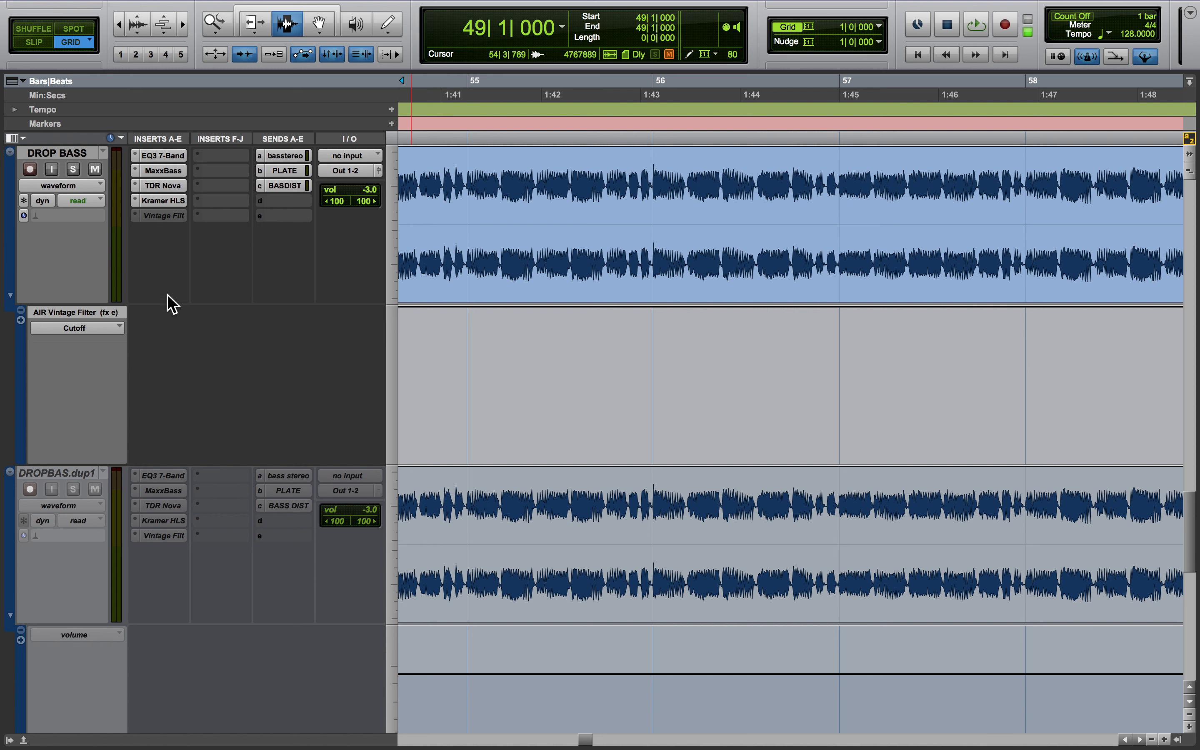
click(175, 172)
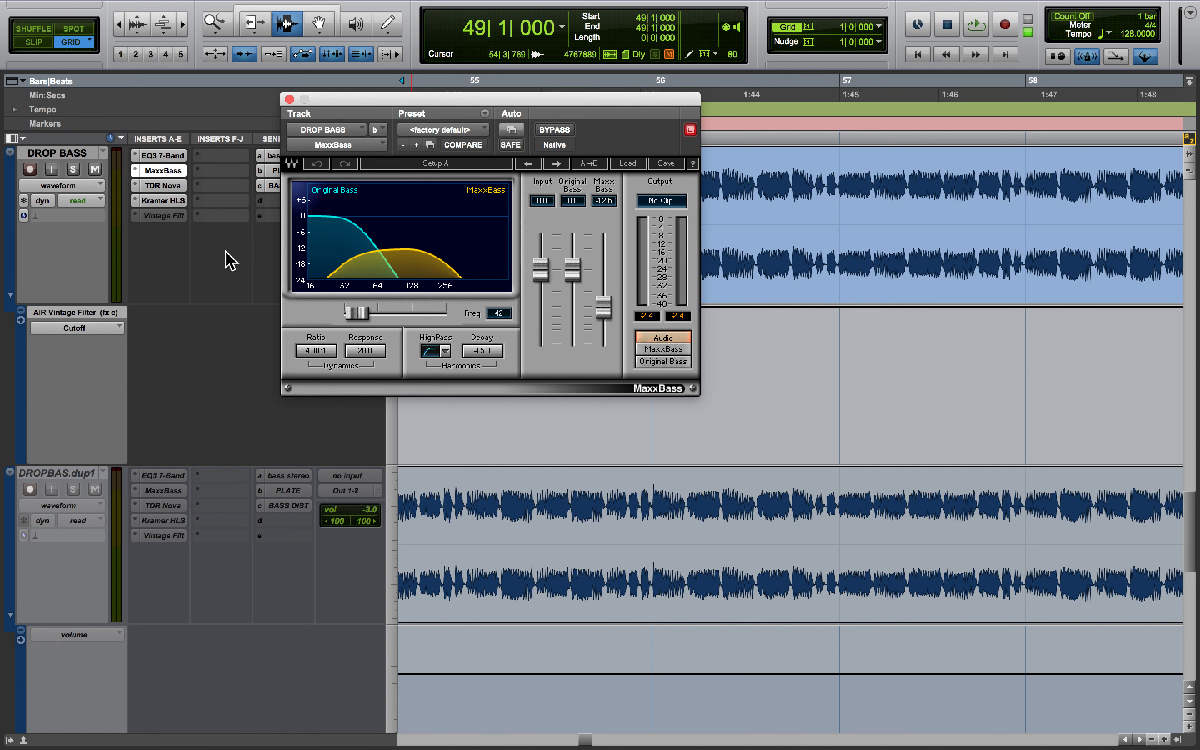
click(289, 100)
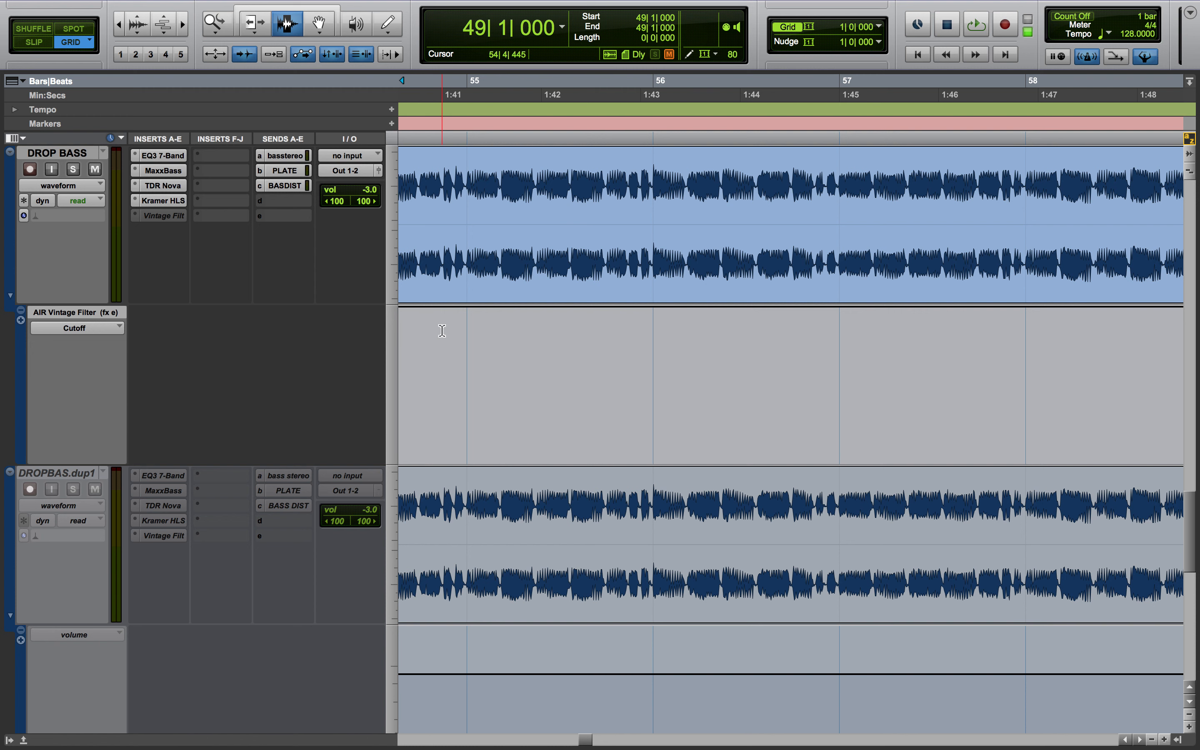
Select the entire MIDI clip on the LEADBASRAW track, from bar 49 to bar 81.
scroll(442, 331, up, 6)
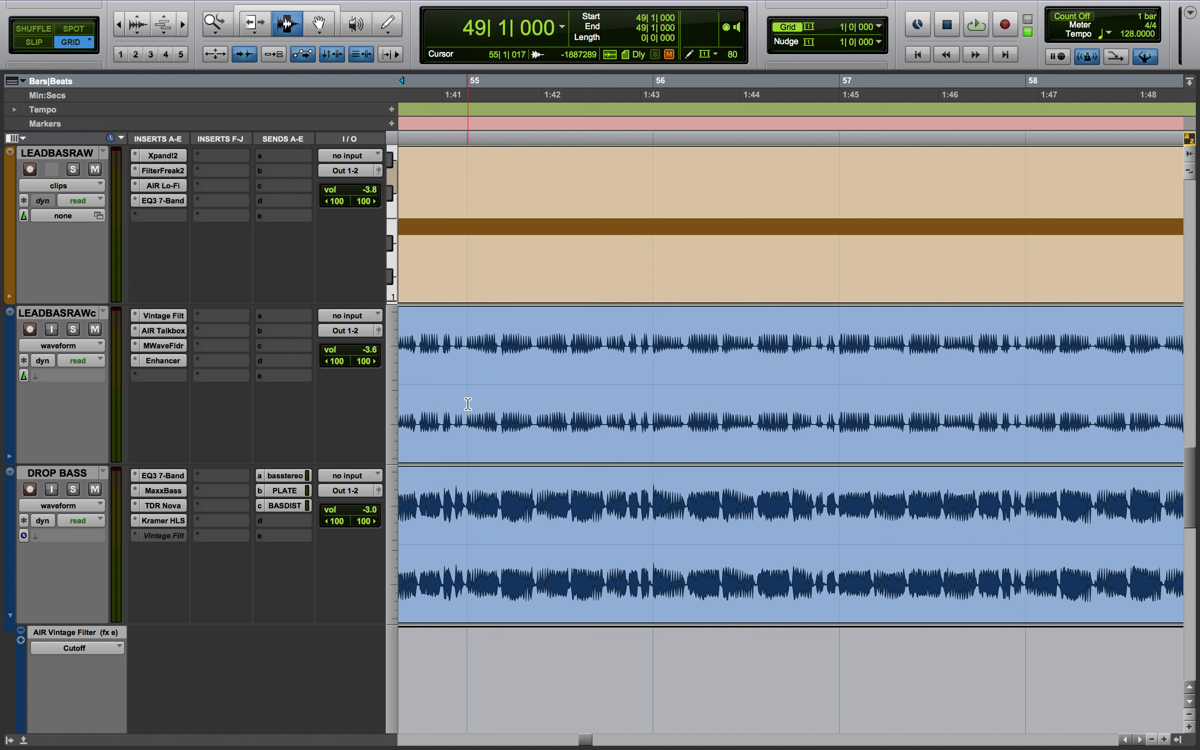
mouse_move(408, 1)
double_click(724, 258)
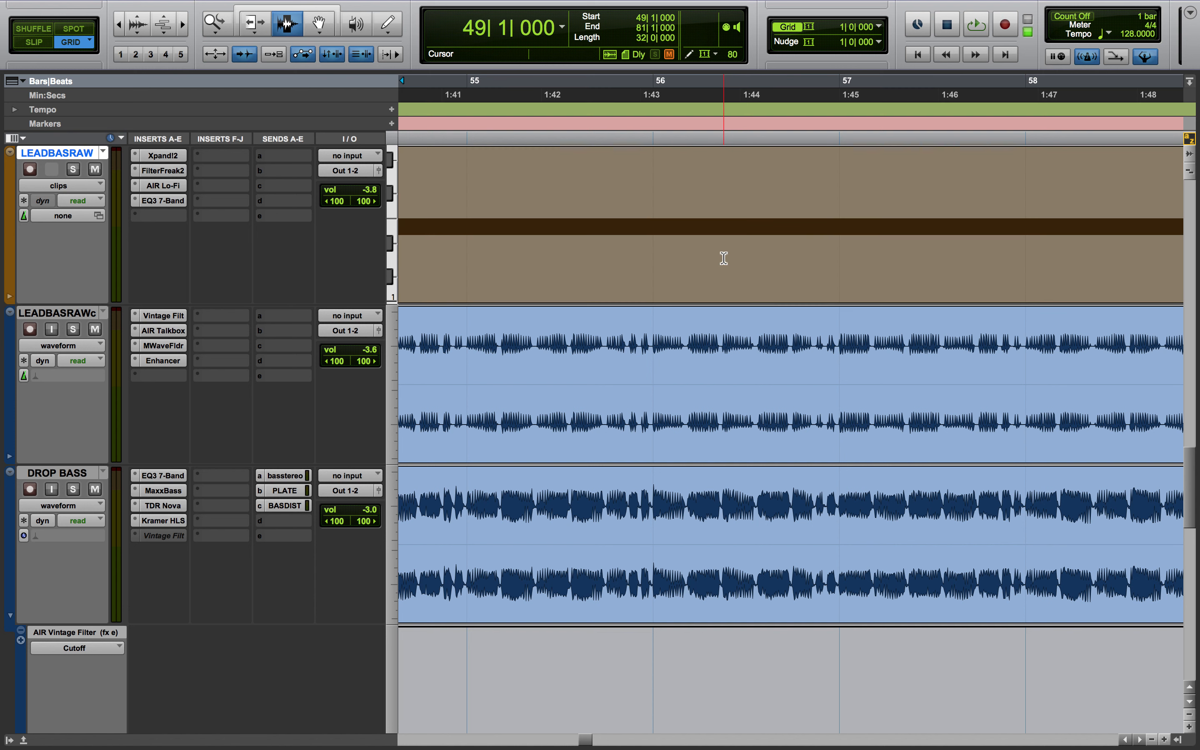